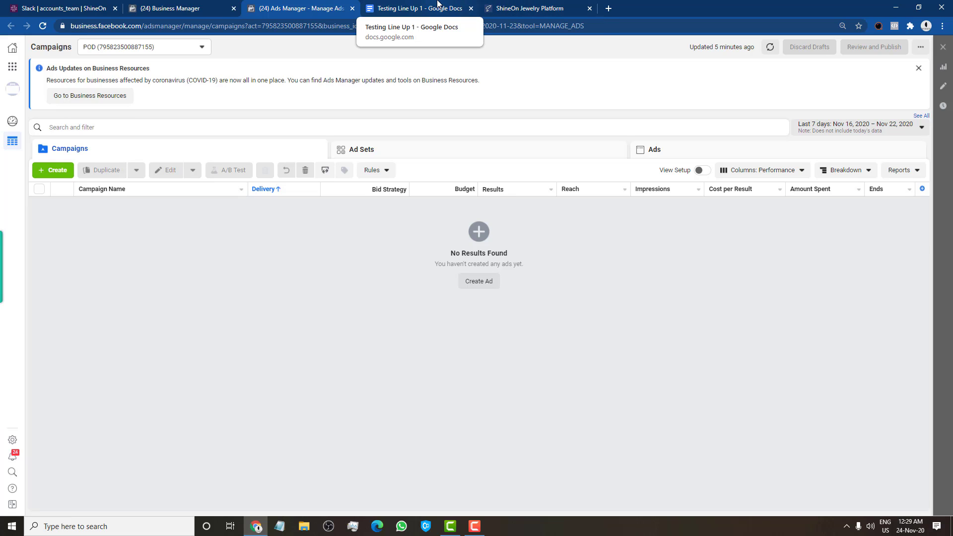
{"action": "left_click", "coordinate": [430, 8]}
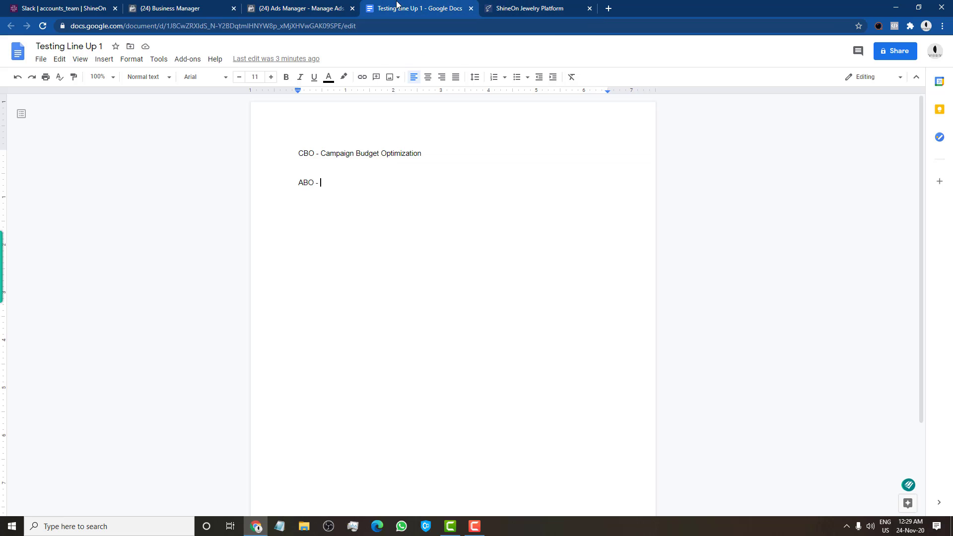
{"action": "left_click", "coordinate": [302, 10]}
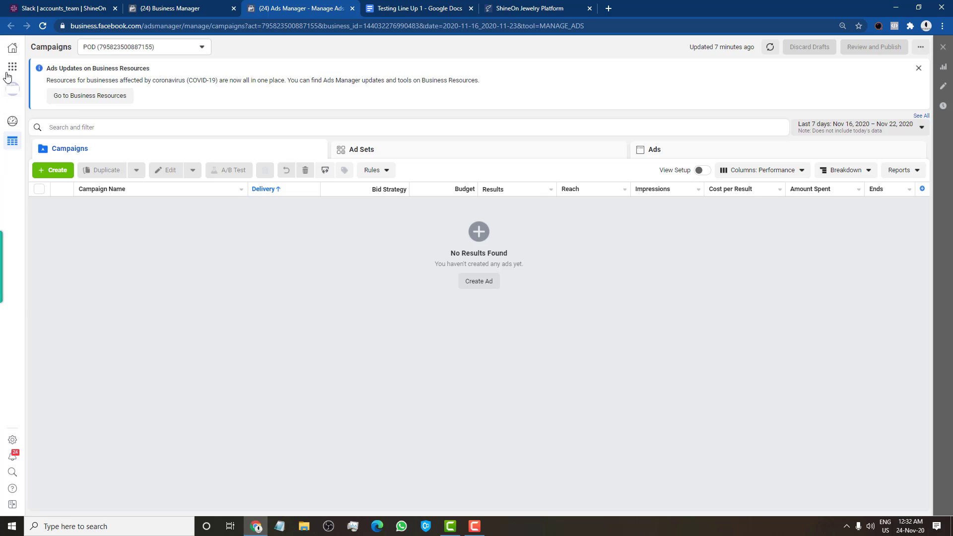
{"action": "left_click", "coordinate": [12, 66]}
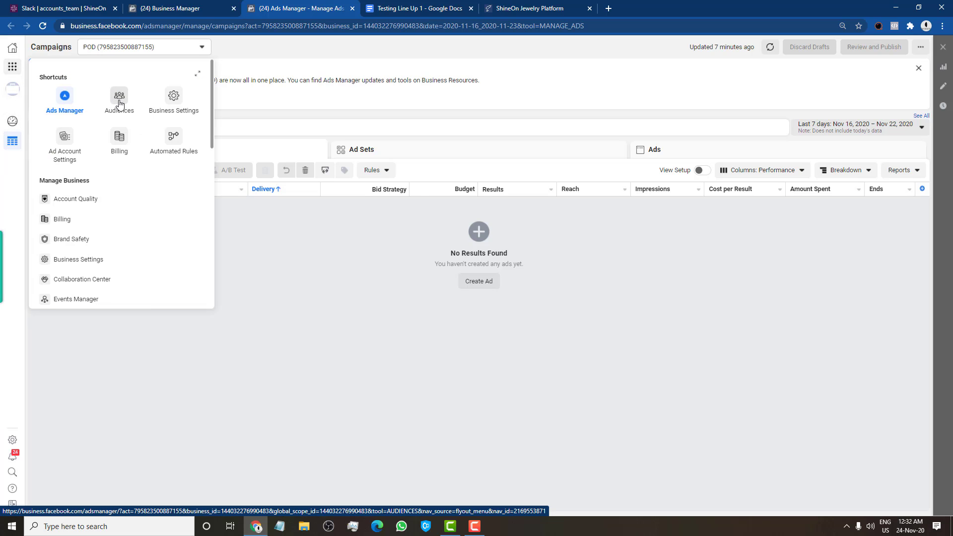
{"action": "left_click", "coordinate": [269, 243]}
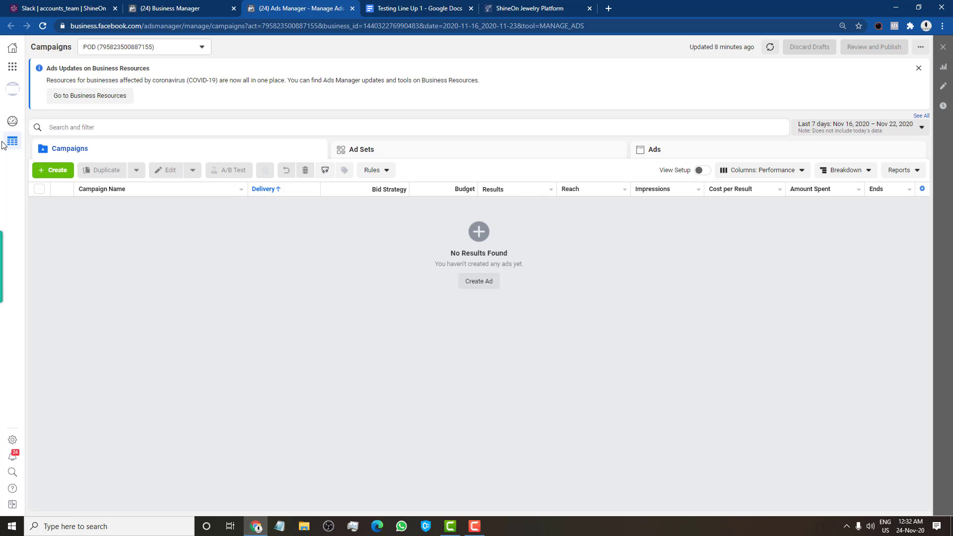
{"action": "left_click", "coordinate": [13, 67]}
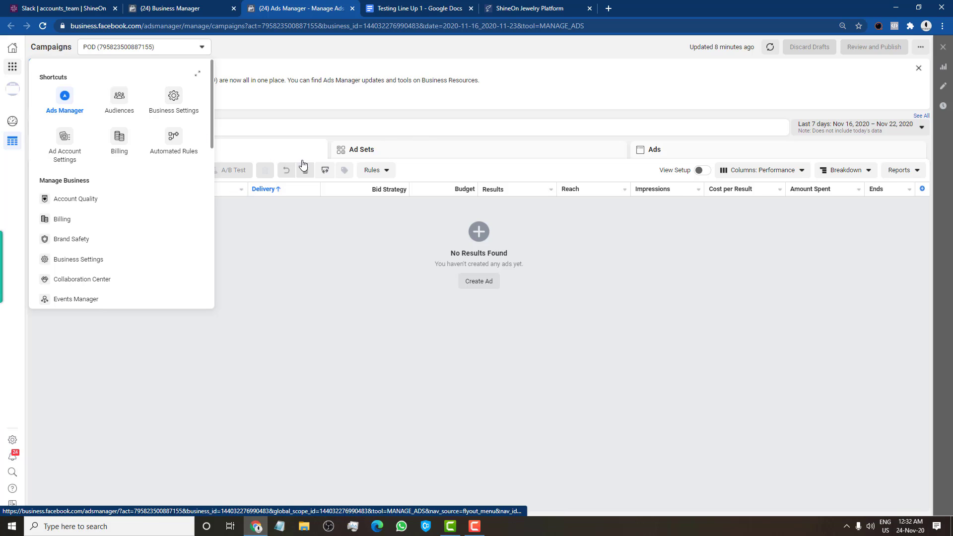
{"action": "left_click", "coordinate": [293, 250]}
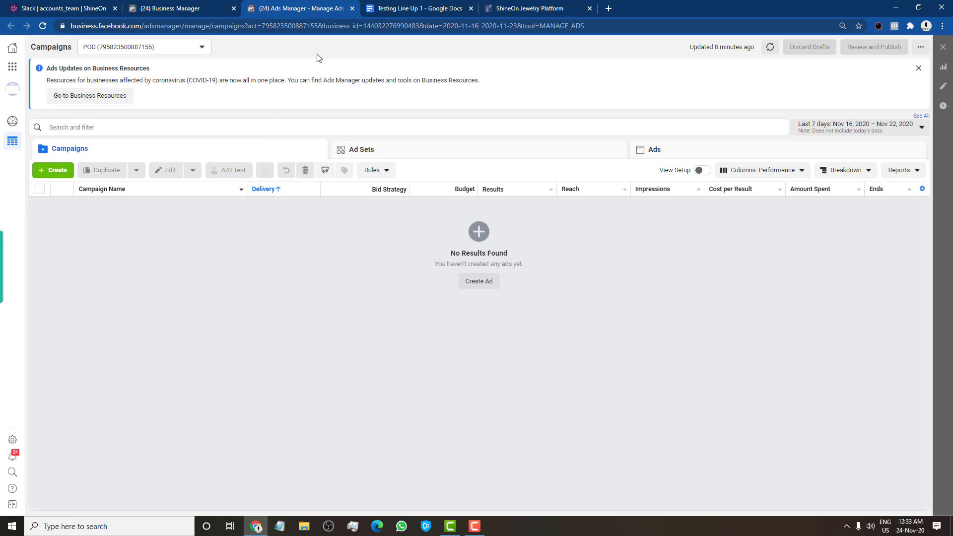
Close the Business Manager browser tab and review the campaign list alongside the CBO line in the Testing Line Up 1 document
{"action": "left_click", "coordinate": [417, 7]}
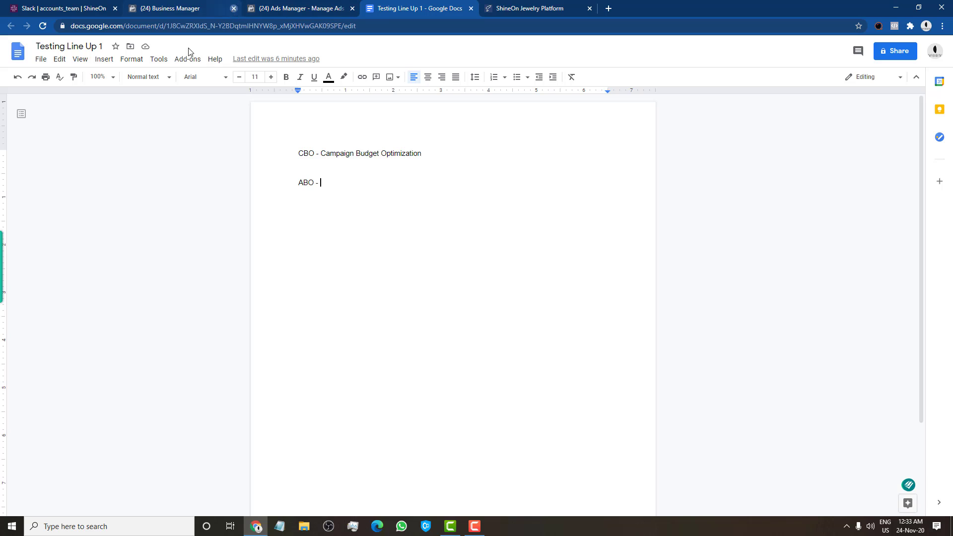
{"action": "left_click", "coordinate": [234, 8]}
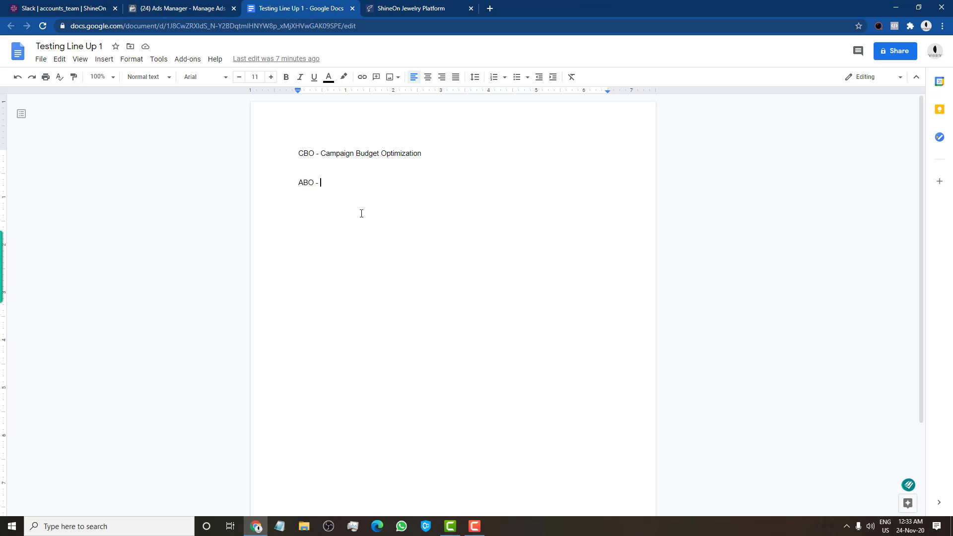
{"action": "left_click", "coordinate": [152, 9]}
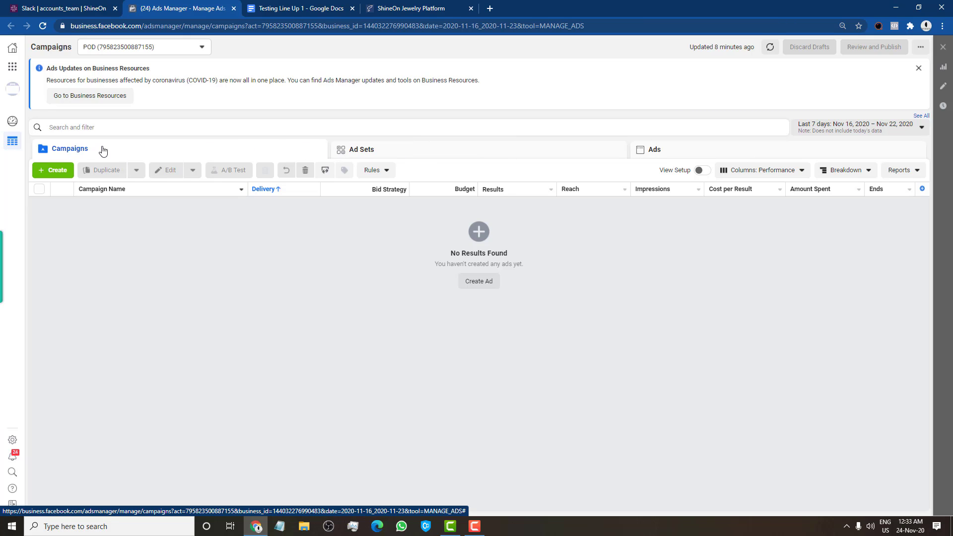
{"action": "left_click", "coordinate": [298, 9]}
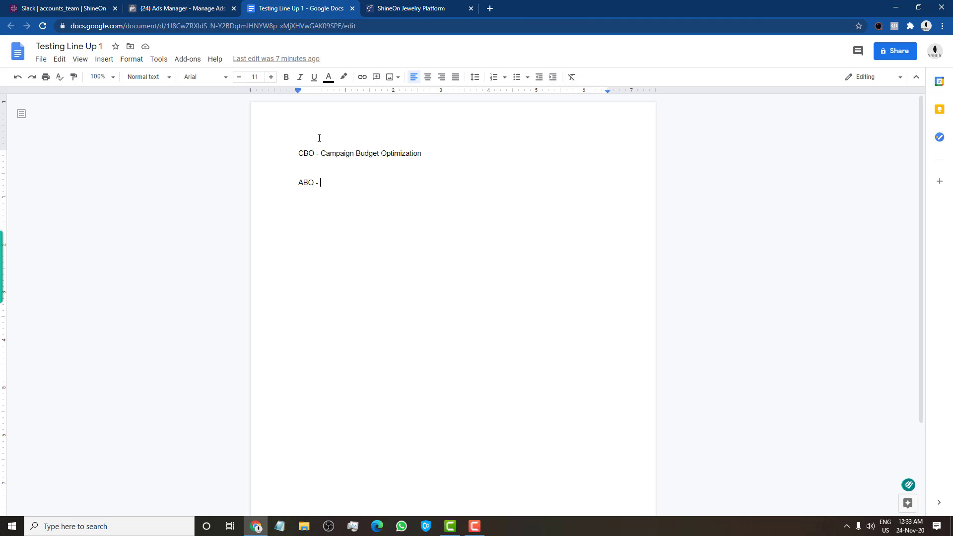
{"action": "left_click_drag", "start_coordinate": [414, 154], "coordinate": [287, 148]}
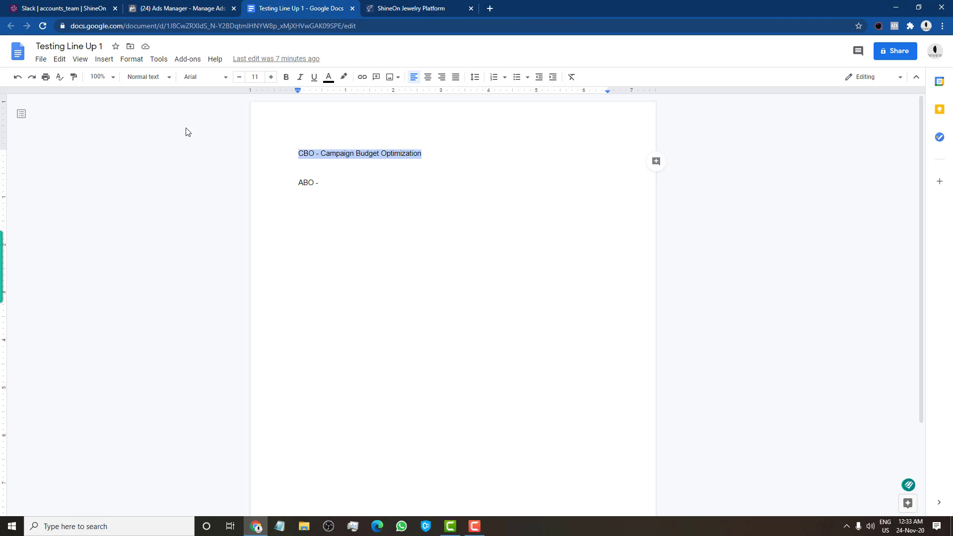
{"action": "left_click", "coordinate": [220, 6]}
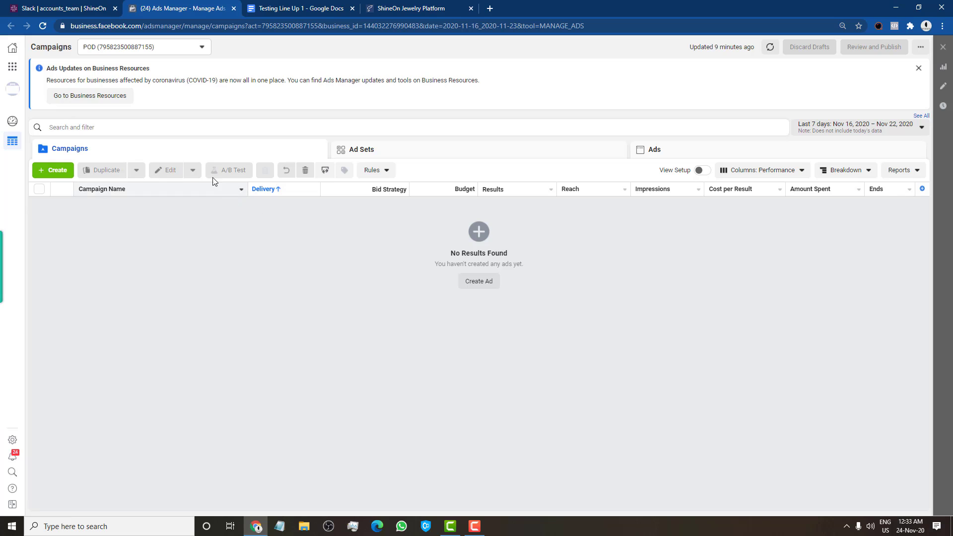
{"action": "left_click", "coordinate": [310, 10]}
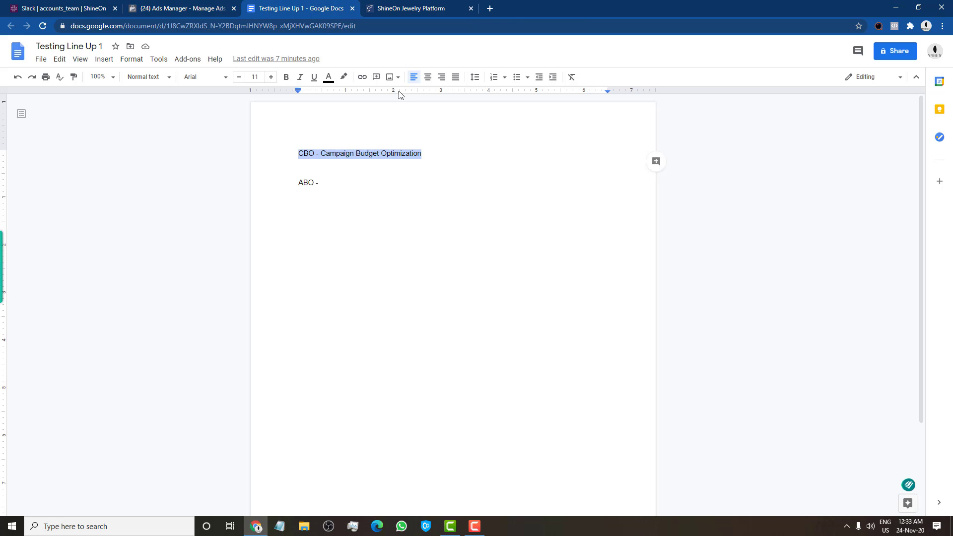
Complete the ABO line in the document with "Ad Set Budget Optimization" and start a new line below it
{"action": "left_click", "coordinate": [425, 187]}
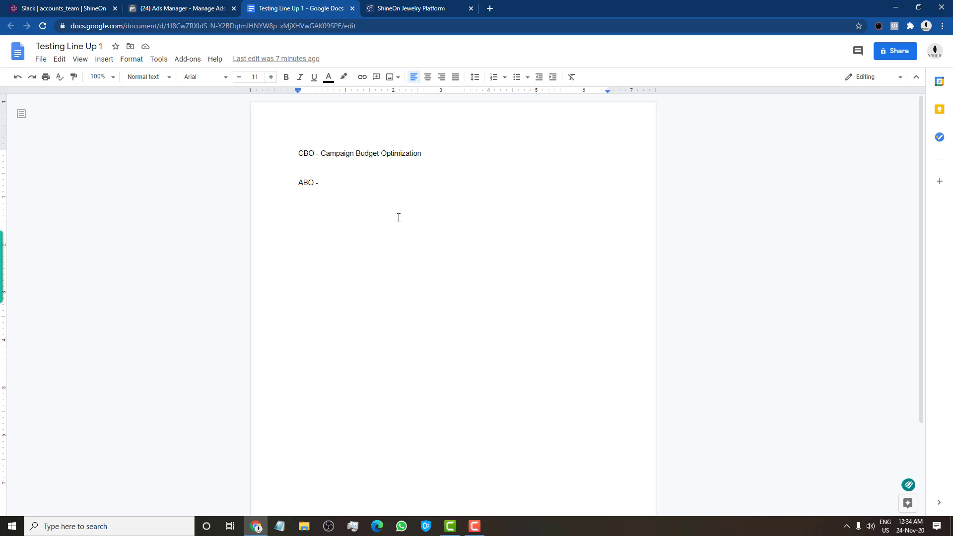
{"action": "type", "text": "Ad Set Budtge"}
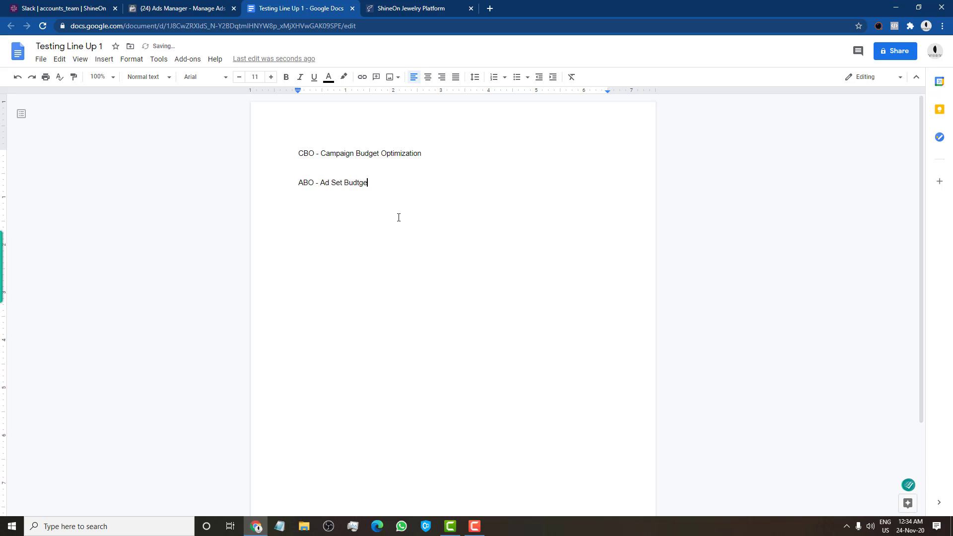
{"action": "key", "text": "BackSpace"}
{"action": "key", "text": "BackSpace"}
{"action": "key", "text": "BackSpace"}
{"action": "type", "text": "get Optimization"}
{"action": "key", "text": "Return"}
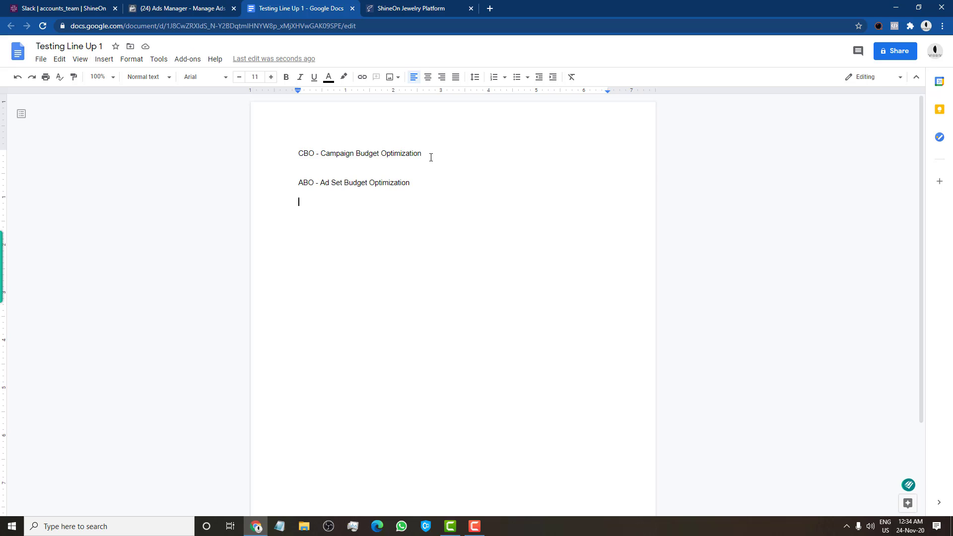
{"action": "left_click_drag", "start_coordinate": [430, 155], "coordinate": [278, 153]}
{"action": "left_click", "coordinate": [313, 183]}
{"action": "left_click_drag", "start_coordinate": [411, 184], "coordinate": [296, 184]}
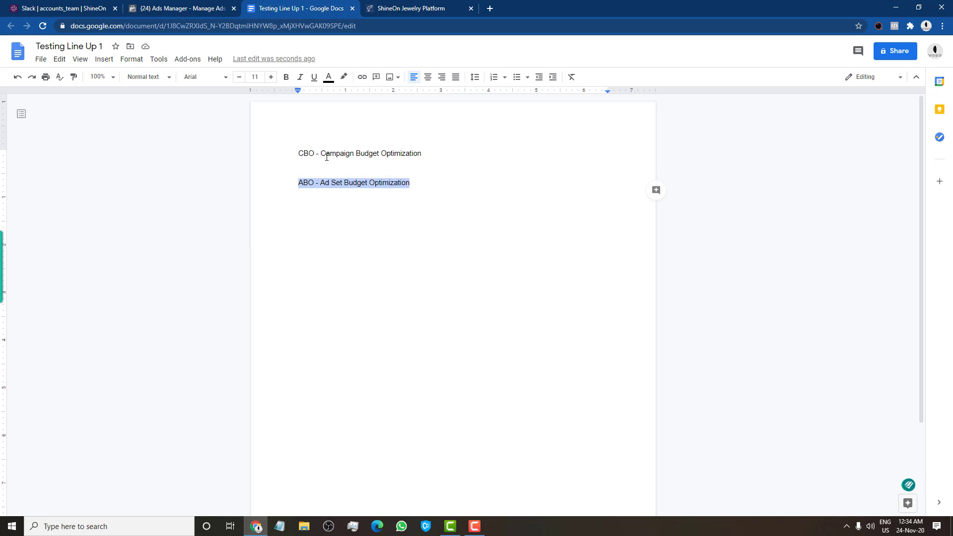
{"action": "triple_click", "coordinate": [343, 153]}
{"action": "triple_click", "coordinate": [343, 153]}
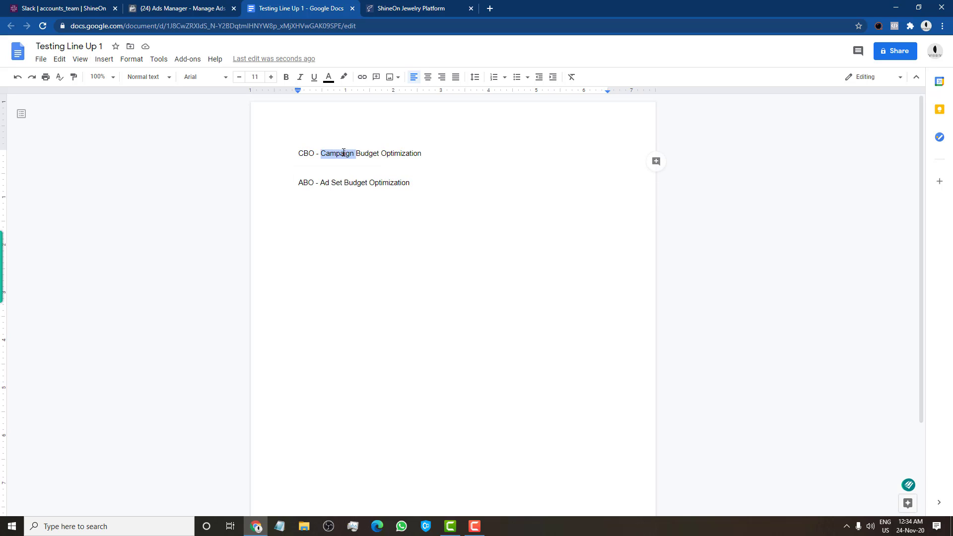
{"action": "triple_click", "coordinate": [344, 153]}
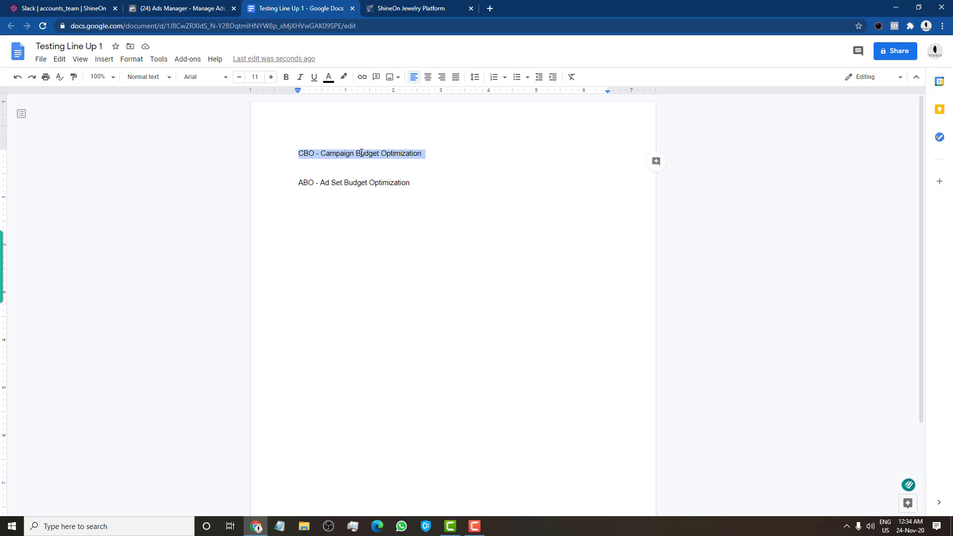
{"action": "double_click", "coordinate": [419, 182]}
{"action": "triple_click", "coordinate": [419, 183]}
{"action": "left_click", "coordinate": [381, 229]}
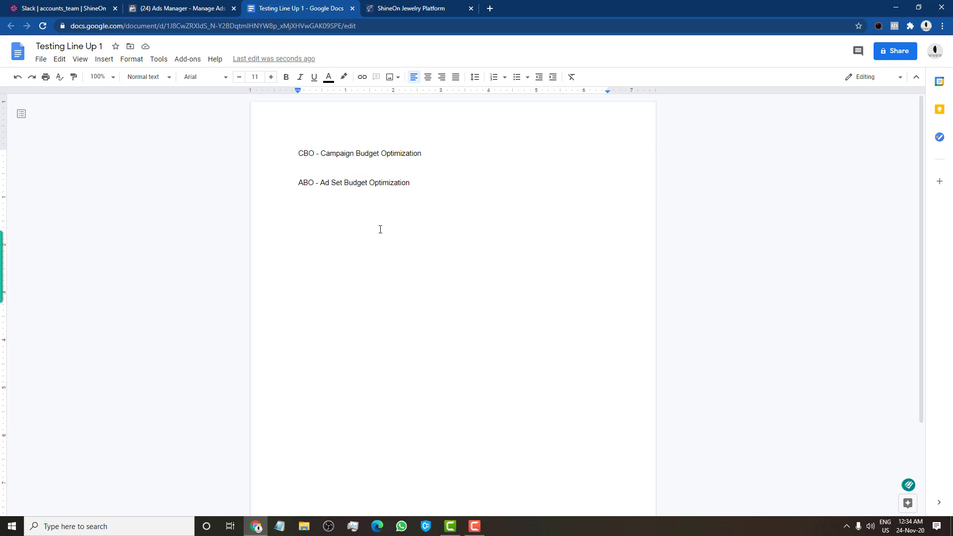
{"action": "type", "text": "4"}
{"action": "key", "text": "Return"}
{"action": "type", "text": "3"}
{"action": "key", "text": "Return"}
{"action": "type", "text": "10"}
{"action": "key", "text": "shift+Up"}
{"action": "key", "text": "shift+Up"}
{"action": "key", "text": "shift+Up"}
{"action": "key", "text": "BackSpace"}
Write "Niche >" as a note below the ABO definition
{"action": "type", "text": "Niche"}
{"action": "key", "text": "BackSpace"}
{"action": "key", "text": "BackSpace"}
{"action": "key", "text": "BackSpace"}
{"action": "key", "text": "BackSpace"}
{"action": "type", "text": "iche >"}
{"action": "key", "text": "Return"}
Add the line "Audience availability (depend)" under the niche note
{"action": "type", "text": "Aude"}
{"action": "key", "text": "BackSpace"}
{"action": "type", "text": "ienc"}
{"action": "key", "text": "BackSpace"}
{"action": "key", "text": "BackSpace"}
{"action": "key", "text": "BackSpace"}
{"action": "type", "text": "ence avai"}
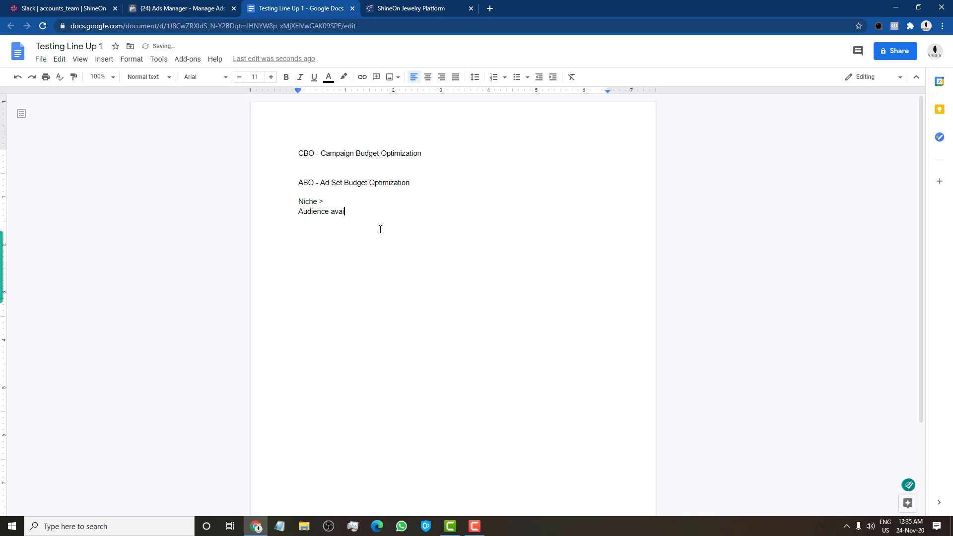
{"action": "type", "text": "la"}
{"action": "key", "text": "BackSpace"}
{"action": "key", "text": "BackSpace"}
{"action": "type", "text": "lability (depend)"}
{"action": "key", "text": "Return"}
List "3 audiences" and "5 audiences" below the audience availability note, separated by an empty line
{"action": "type", "text": "3 audiences"}
{"action": "key", "text": "Return"}
{"action": "key", "text": "Return"}
{"action": "type", "text": "5 audiences"}
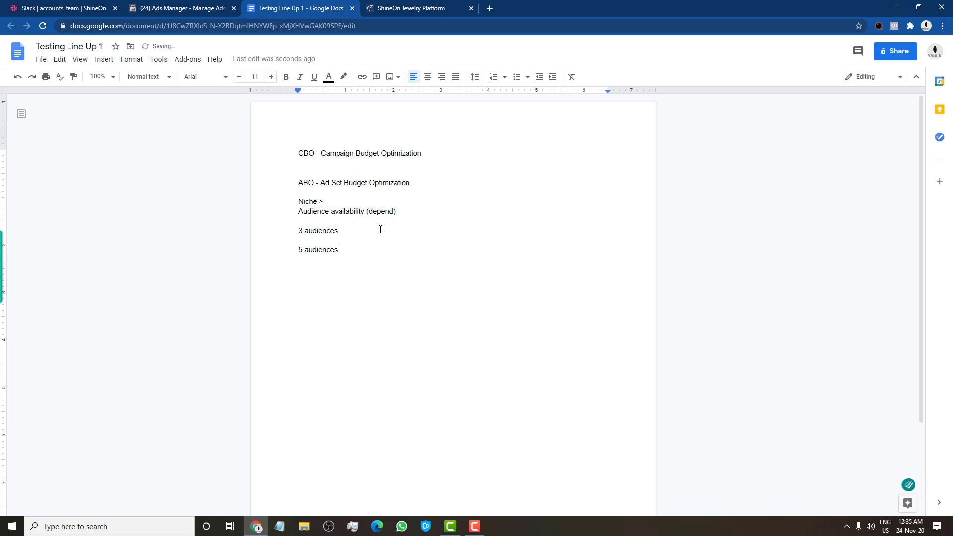
Add the budget range "$5 - $10" beneath the two audience lines
{"action": "key", "text": "Return"}
{"action": "key", "text": "Return"}
{"action": "key", "text": "Return"}
{"action": "type", "text": "$$"}
{"action": "key", "text": "BackSpace"}
{"action": "key", "text": "BackSpace"}
{"action": "type", "text": "$5-"}
{"action": "key", "text": "BackSpace"}
{"action": "type", "text": "- $10"}
{"action": "left_click_drag", "start_coordinate": [342, 230], "coordinate": [347, 250]}
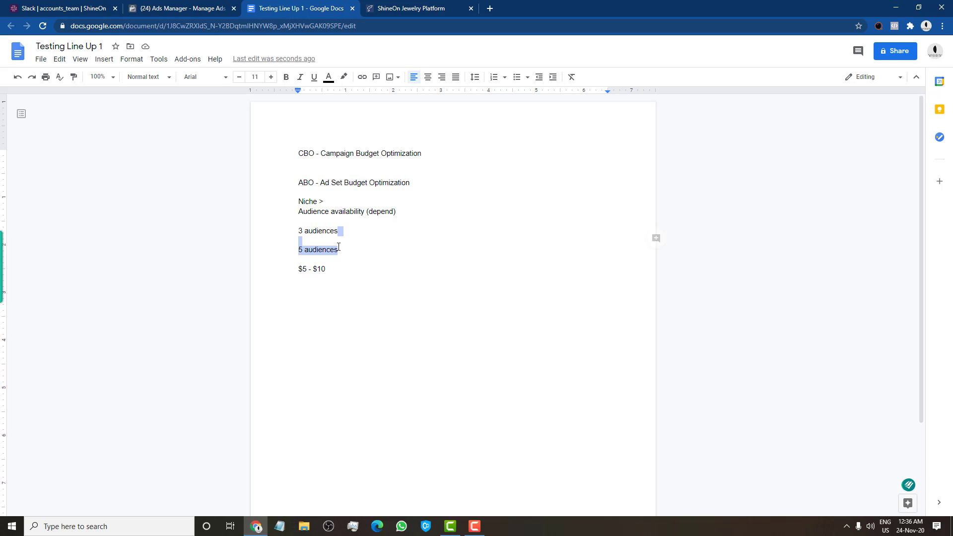
{"action": "left_click", "coordinate": [381, 266]}
In Ads Manager, create a new campaign with the Conversions objective
{"action": "left_click", "coordinate": [198, 7]}
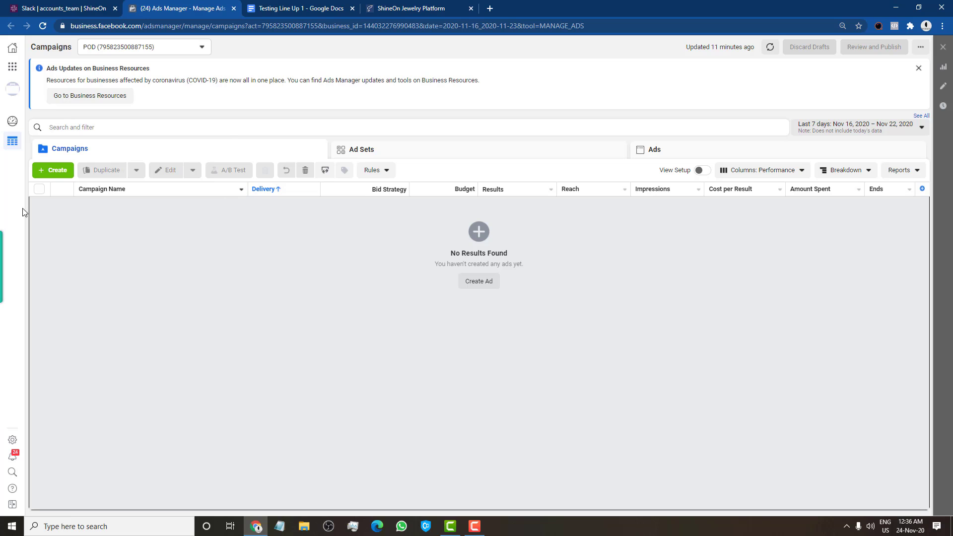
{"action": "left_click", "coordinate": [53, 170]}
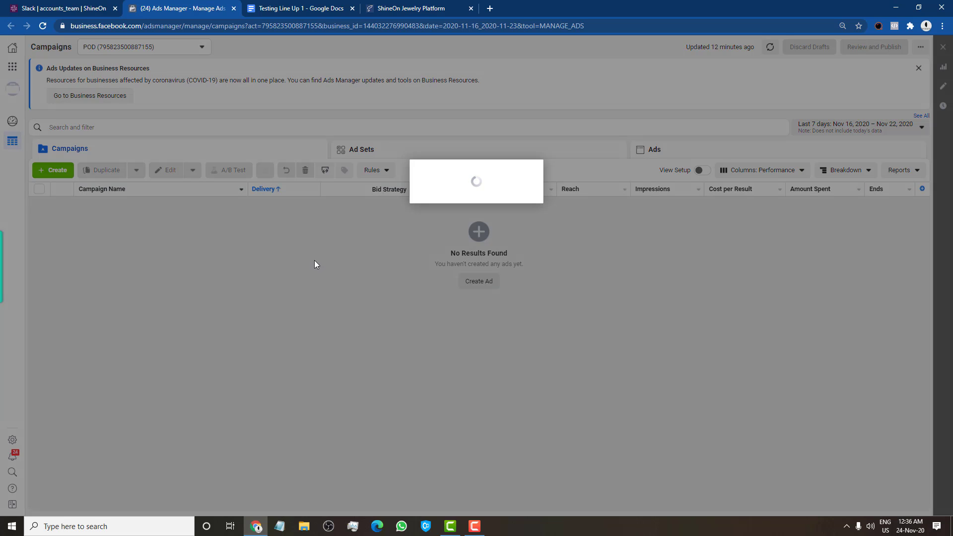
{"action": "left_click", "coordinate": [532, 347]}
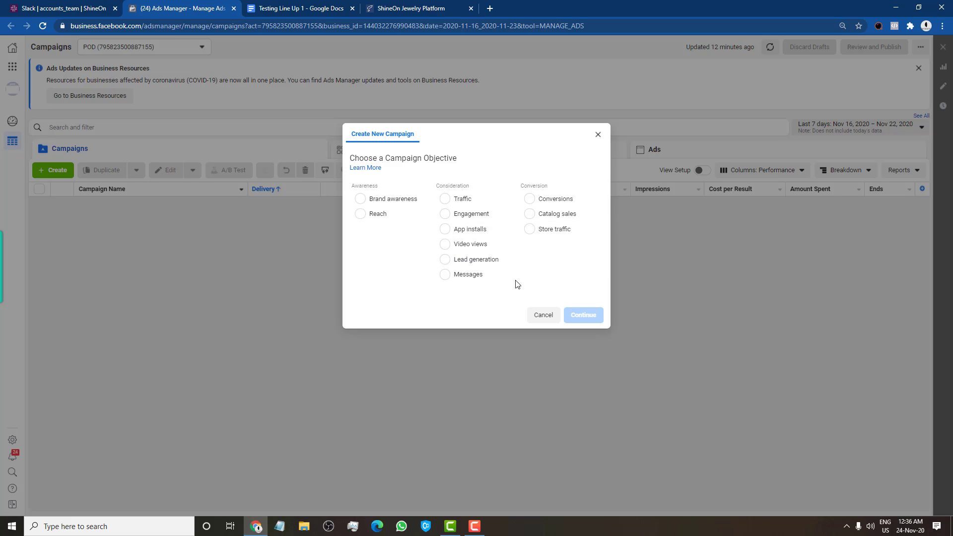
{"action": "left_click", "coordinate": [549, 200]}
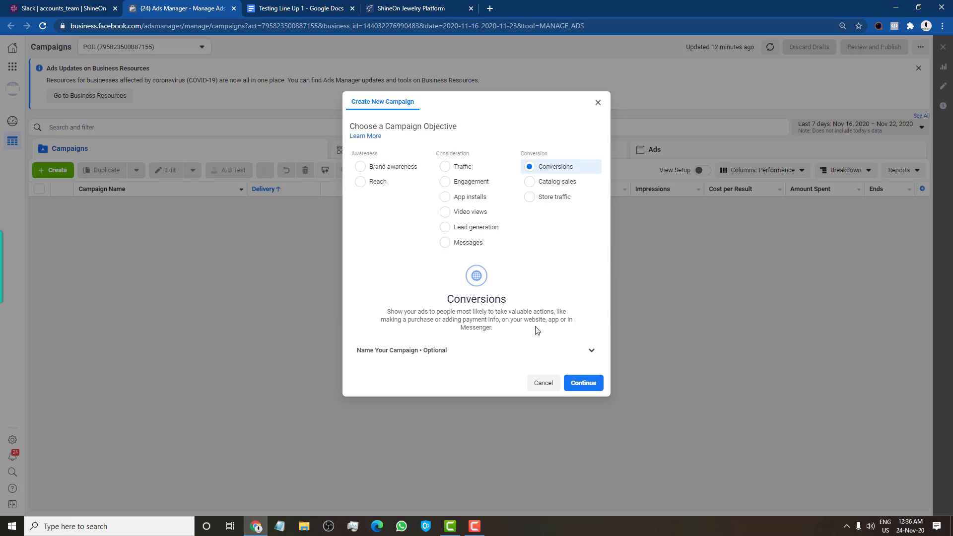
{"action": "left_click", "coordinate": [584, 388]}
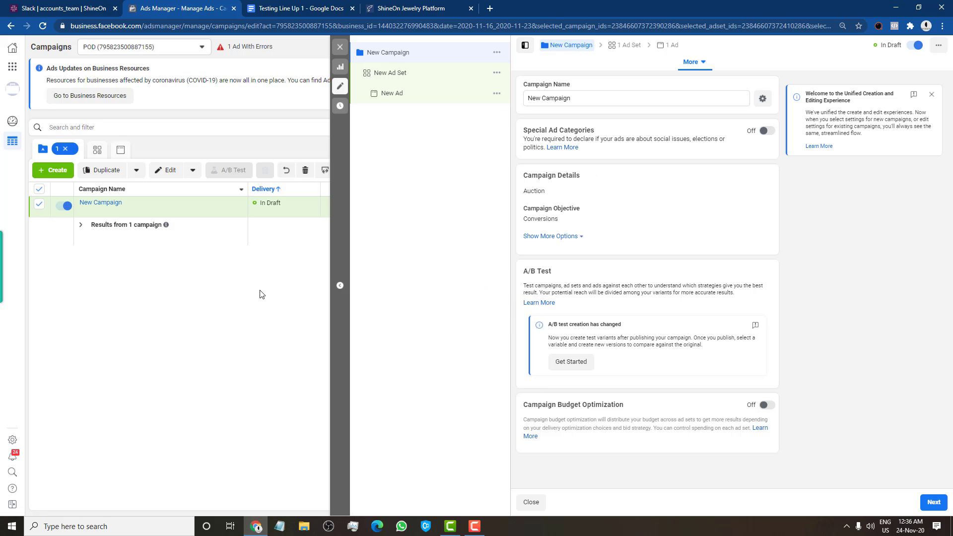
Rename the campaign "241120 - Popular Pendant Wife", taking the product name from the ShineOn Popular Pendant for Wife page
{"action": "left_click", "coordinate": [587, 101]}
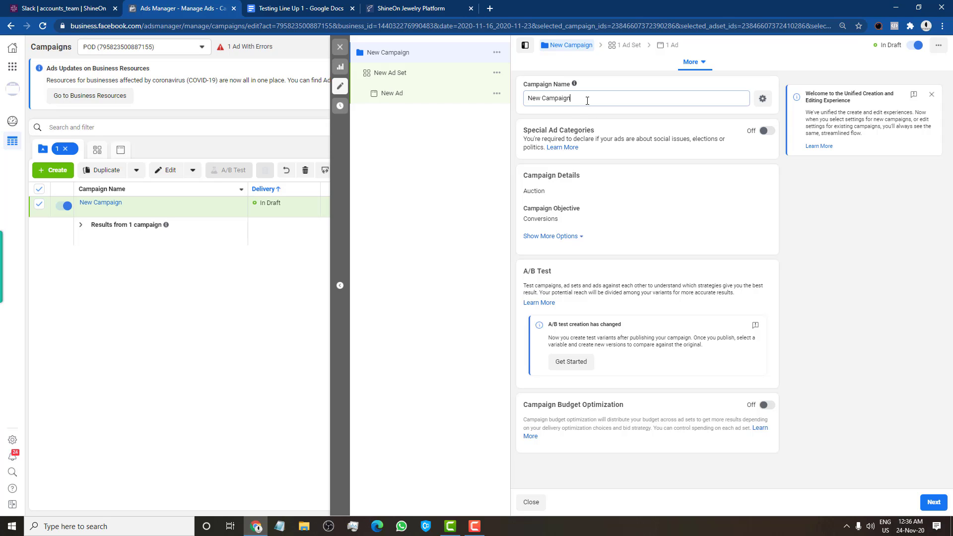
{"action": "triple_click", "coordinate": [587, 100]}
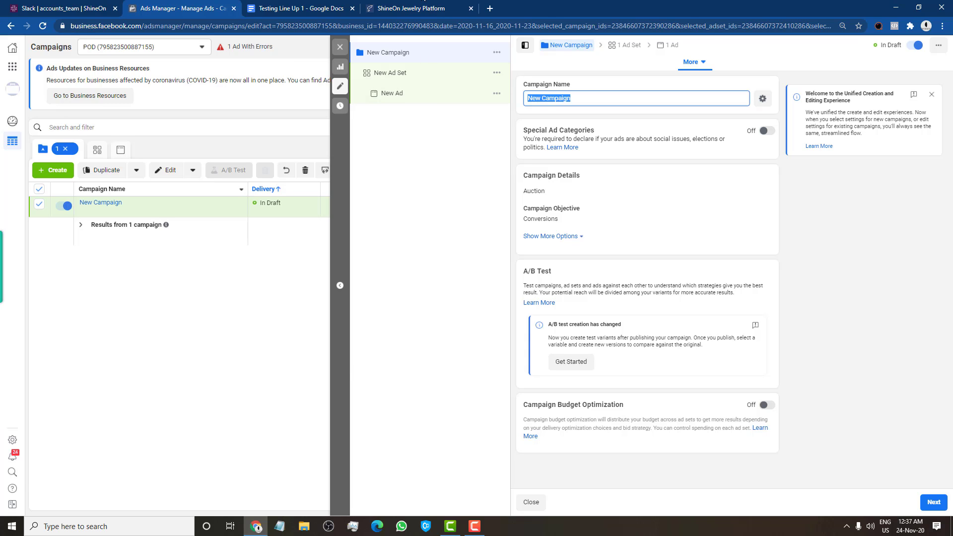
{"action": "left_click", "coordinate": [412, 8]}
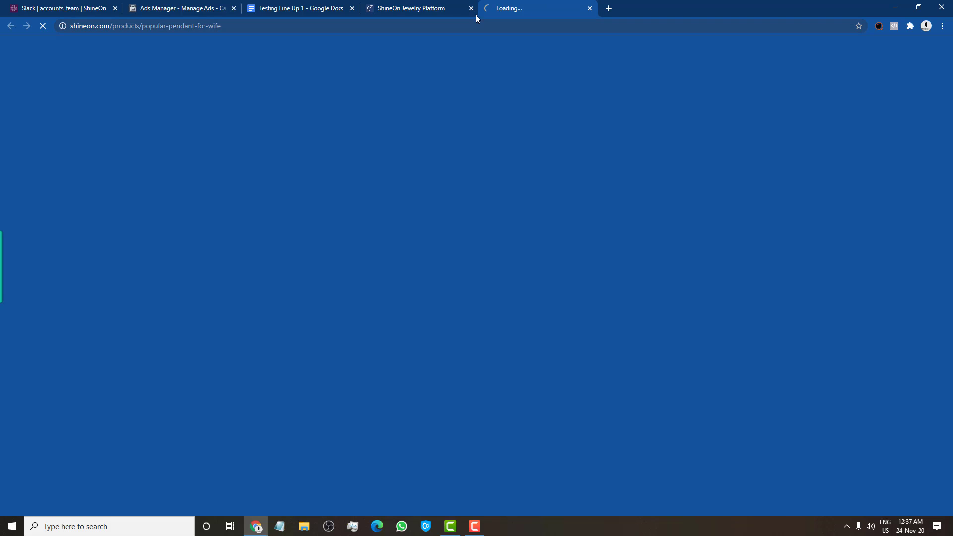
{"action": "left_click", "coordinate": [461, 9]}
{"action": "left_click", "coordinate": [470, 9]}
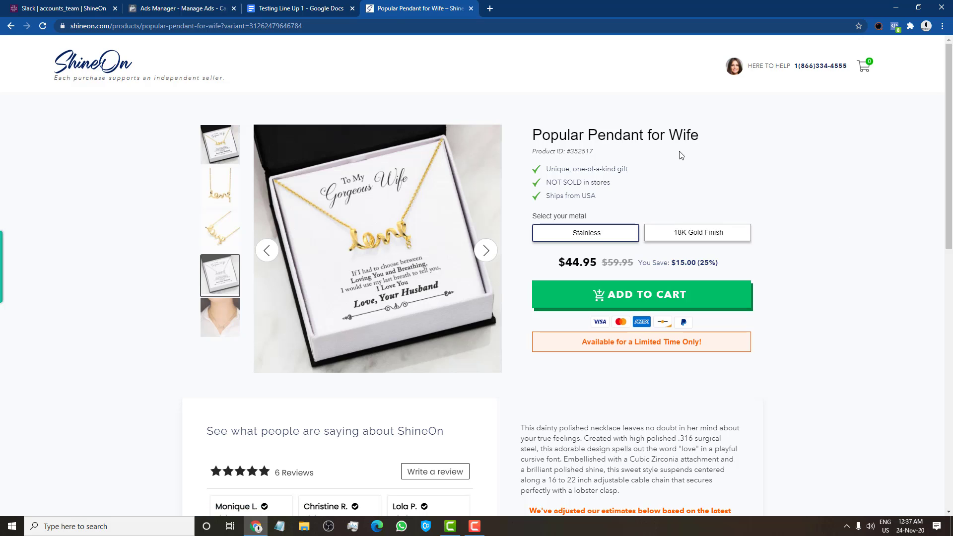
{"action": "left_click", "coordinate": [303, 8]}
{"action": "left_click", "coordinate": [178, 8]}
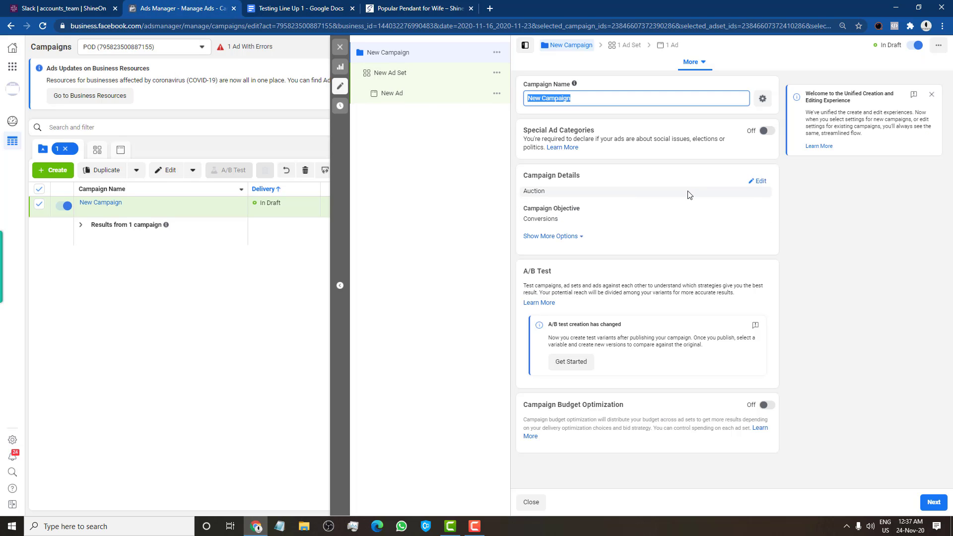
{"action": "type", "text": "24"}
{"action": "type", "text": "1120 - Popular Pendant"}
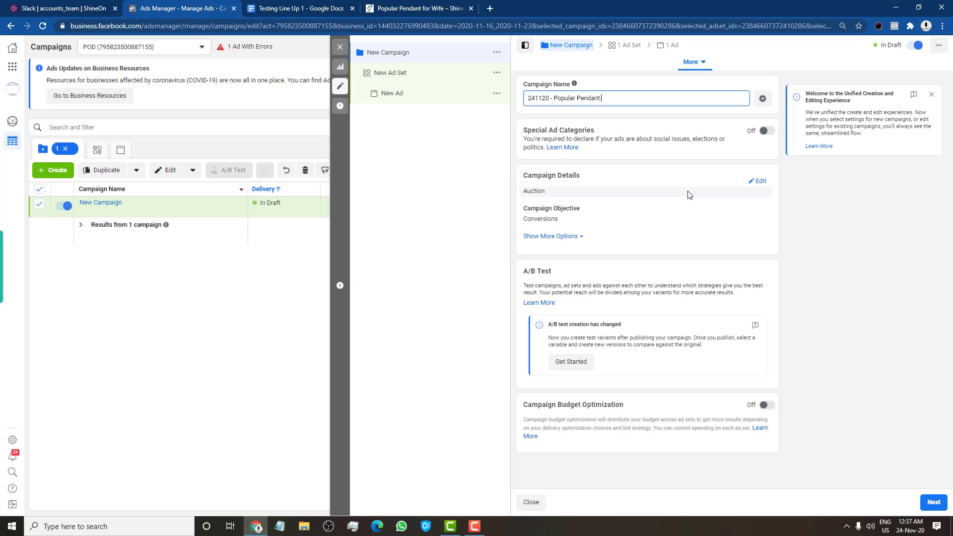
{"action": "type", "text": " Wife"}
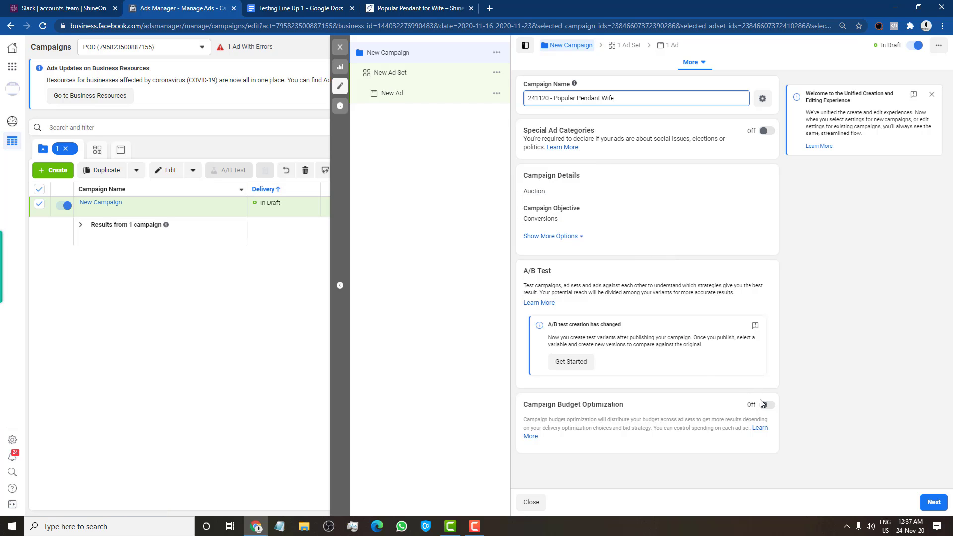
Continue from the campaign settings to the new ad set's settings
{"action": "left_click", "coordinate": [940, 500]}
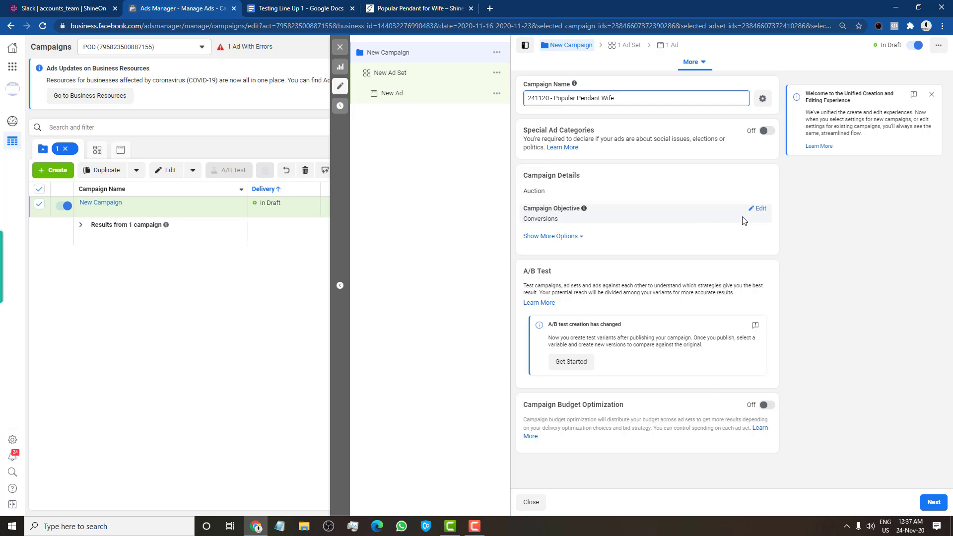
{"action": "left_click", "coordinate": [922, 503]}
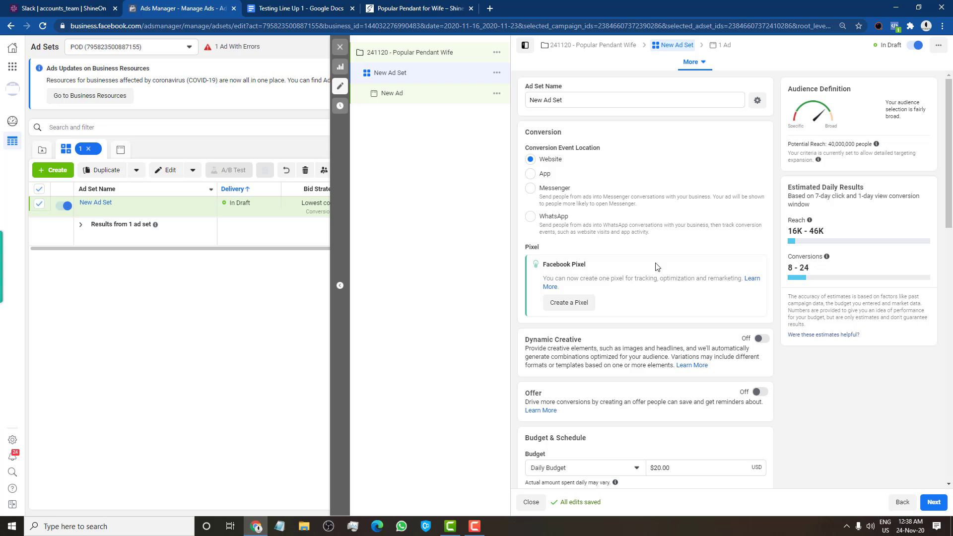
{"action": "left_click", "coordinate": [579, 99]}
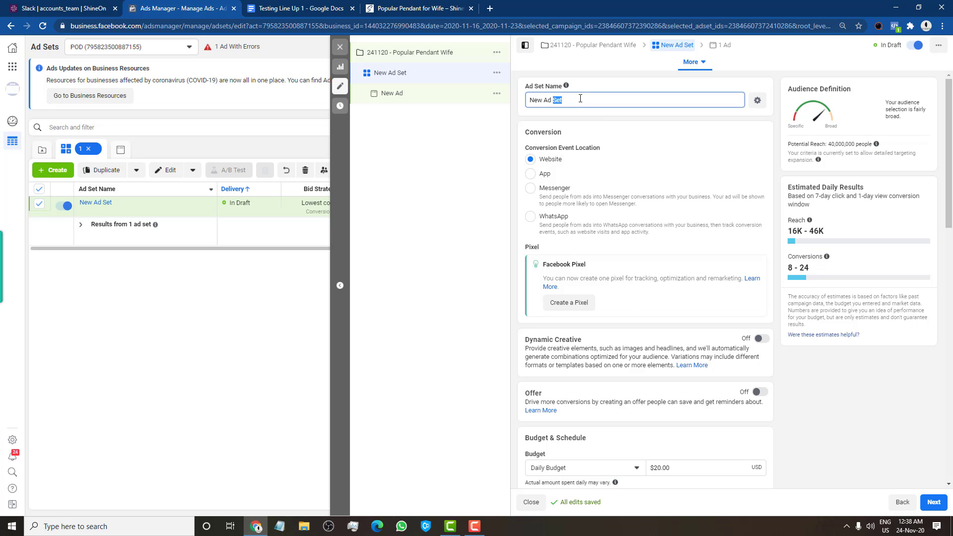
{"action": "triple_click", "coordinate": [581, 102]}
{"action": "type", "text": "https://www.facebook.com/TheZafi/"}
{"action": "double_click", "coordinate": [618, 101]}
{"action": "key", "text": "ctrl+a"}
{"action": "key", "text": "BackSpace"}
Rename the ad set "241120 - Popular Pendant Wife" by copying the campaign's name
{"action": "left_click", "coordinate": [617, 45]}
{"action": "triple_click", "coordinate": [606, 98]}
{"action": "key", "text": "ctrl+c"}
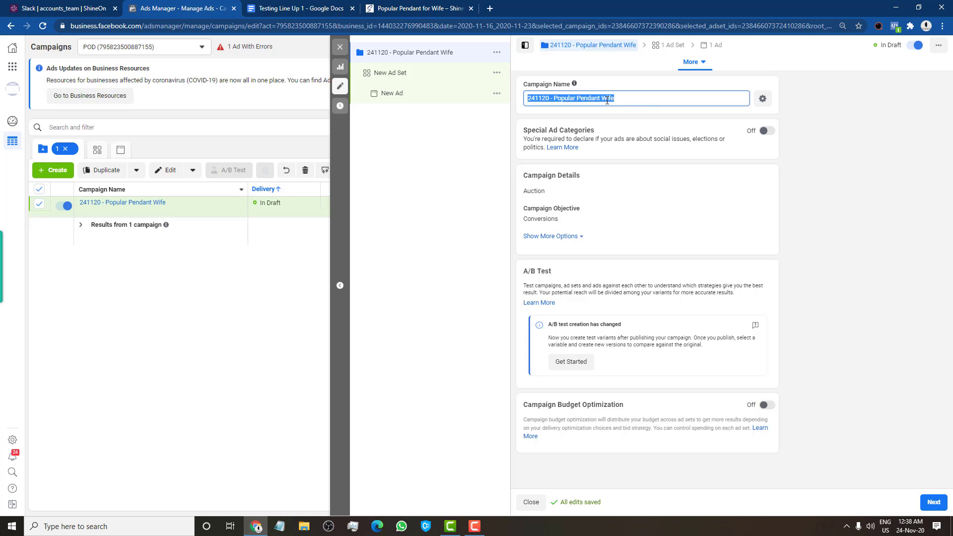
{"action": "left_click", "coordinate": [671, 46]}
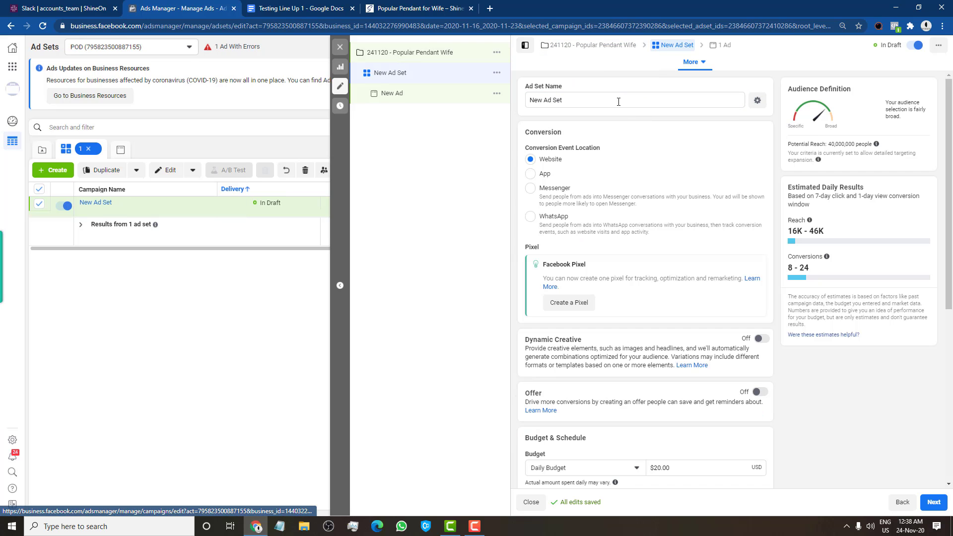
{"action": "triple_click", "coordinate": [618, 102]}
{"action": "key", "text": "ctrl+v"}
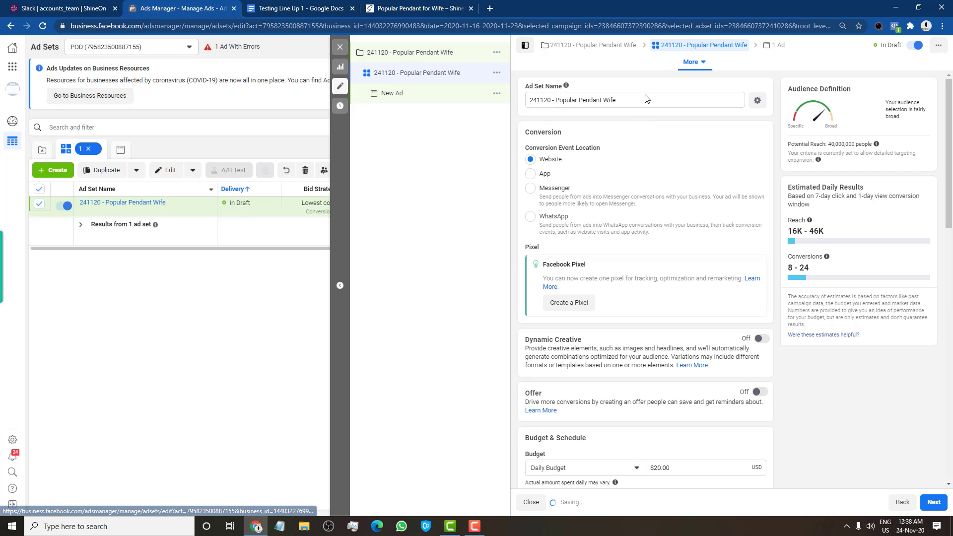
Give the ad the same name as the campaign, "241120 - Popular Pendant Wife"
{"action": "left_click", "coordinate": [769, 46]}
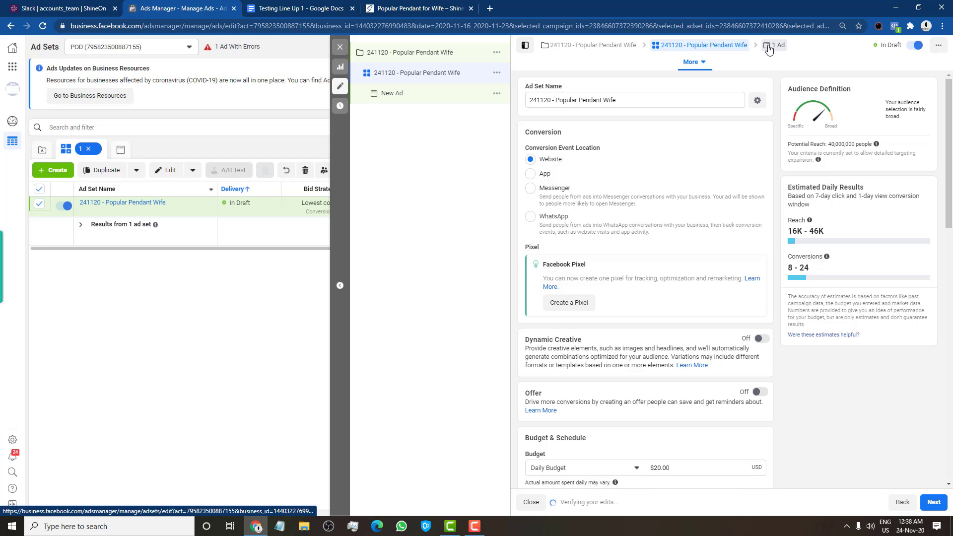
{"action": "triple_click", "coordinate": [607, 98]}
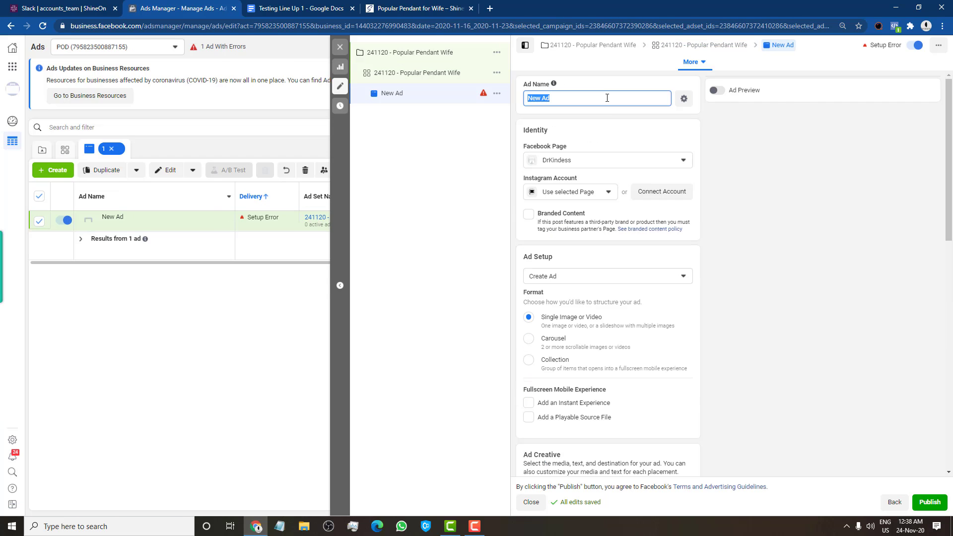
{"action": "key", "text": "ctrl+v"}
In the ad set, set the daily budget to $5.00
{"action": "left_click", "coordinate": [676, 46]}
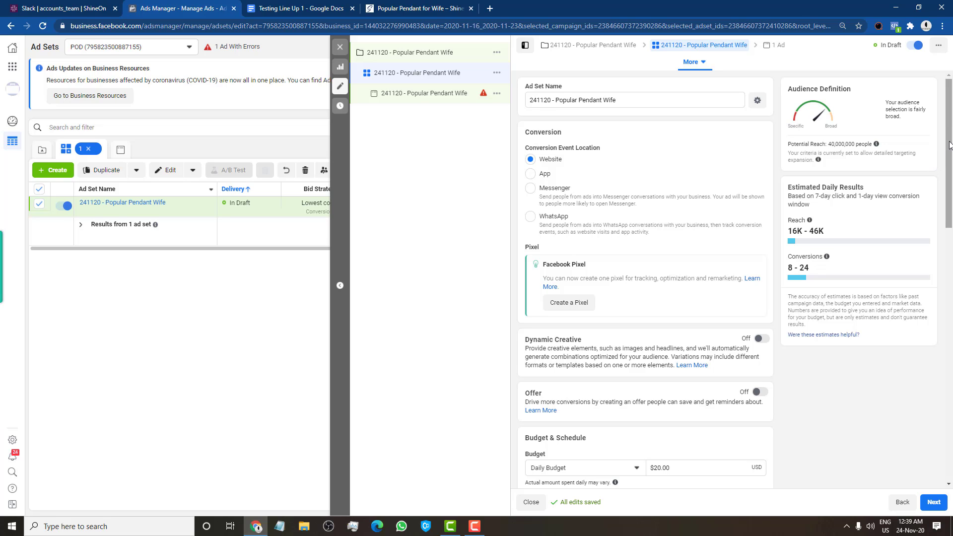
{"action": "left_click_drag", "start_coordinate": [952, 135], "coordinate": [951, 143]}
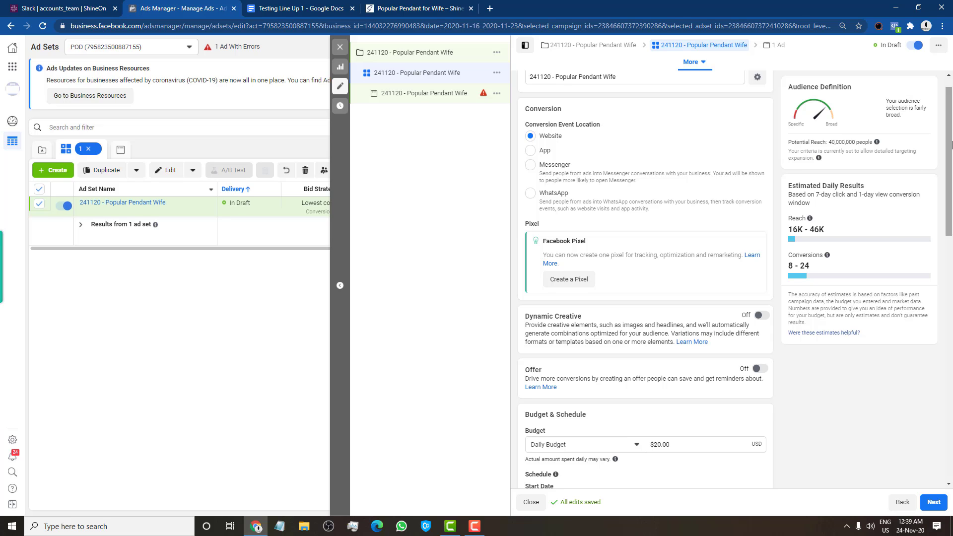
{"action": "left_click_drag", "start_coordinate": [951, 144], "coordinate": [952, 237]}
{"action": "left_click", "coordinate": [667, 187]}
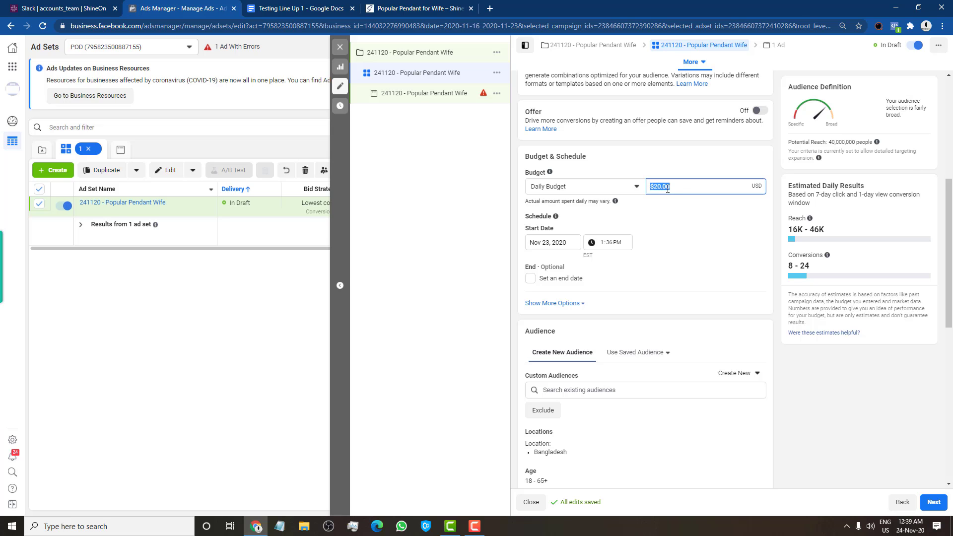
{"action": "type", "text": "5"}
{"action": "left_click", "coordinate": [679, 224]}
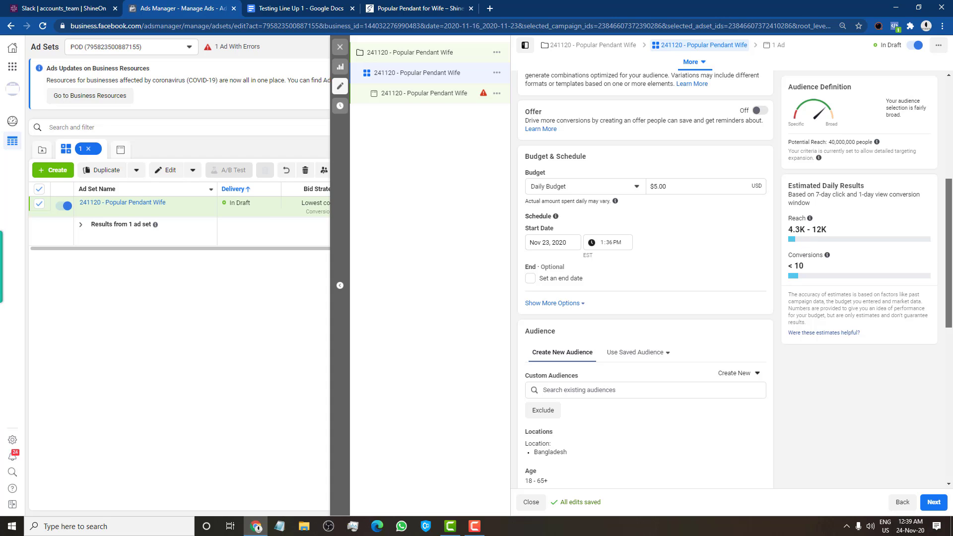
Set the ad set's start time to 6:00 AM
{"action": "left_click_drag", "start_coordinate": [951, 208], "coordinate": [951, 232]}
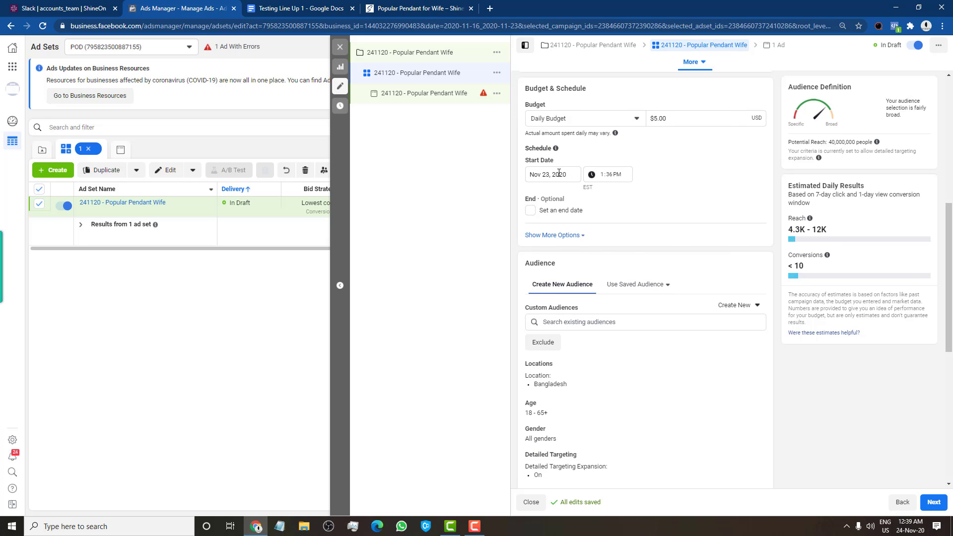
{"action": "left_click", "coordinate": [559, 174]}
{"action": "left_click", "coordinate": [603, 175]}
{"action": "type", "text": "6"}
{"action": "left_click", "coordinate": [618, 176]}
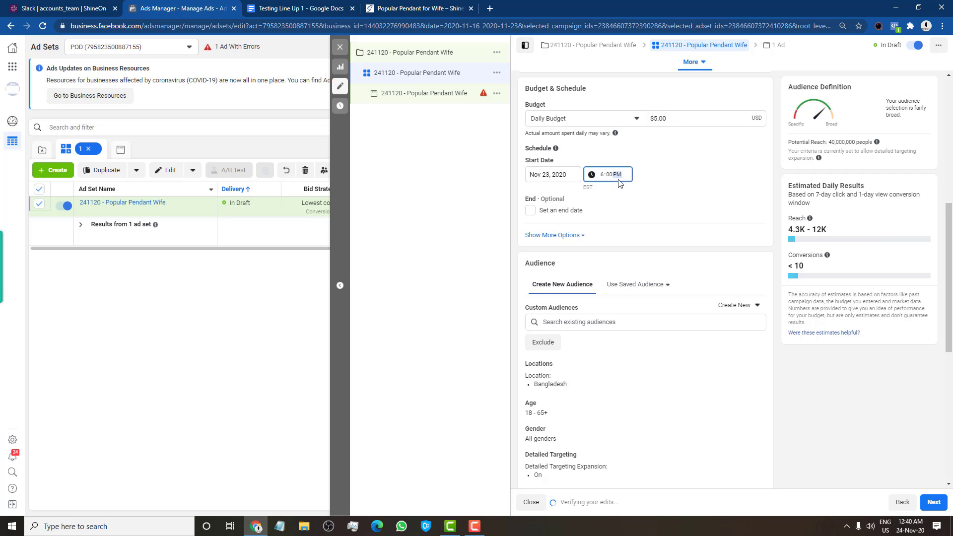
{"action": "type", "text": "a"}
{"action": "left_click", "coordinate": [655, 180]}
Replace Bangladesh with United States as the audience's targeted location
{"action": "scroll", "coordinate": [620, 205], "scroll_direction": "down", "scroll_amount": 1}
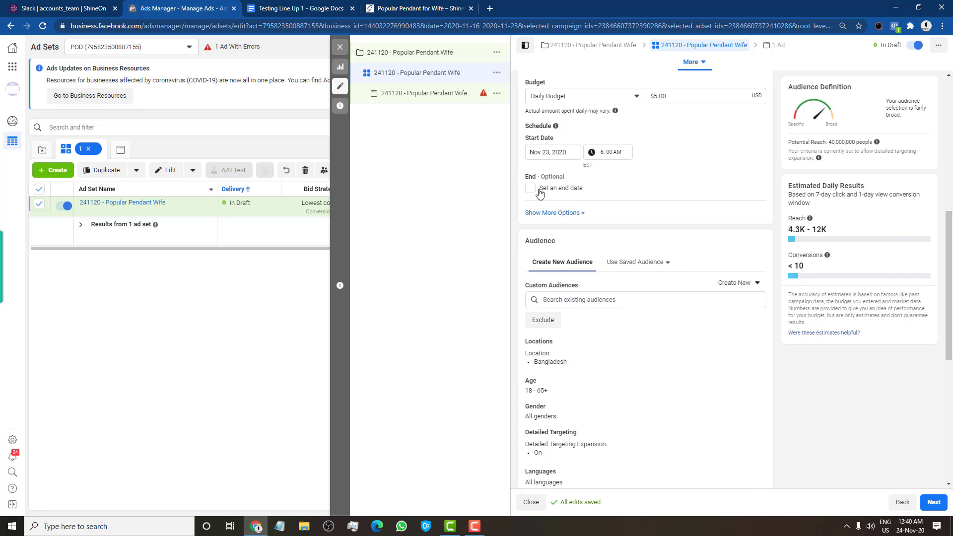
{"action": "left_click_drag", "start_coordinate": [950, 321], "coordinate": [950, 373]}
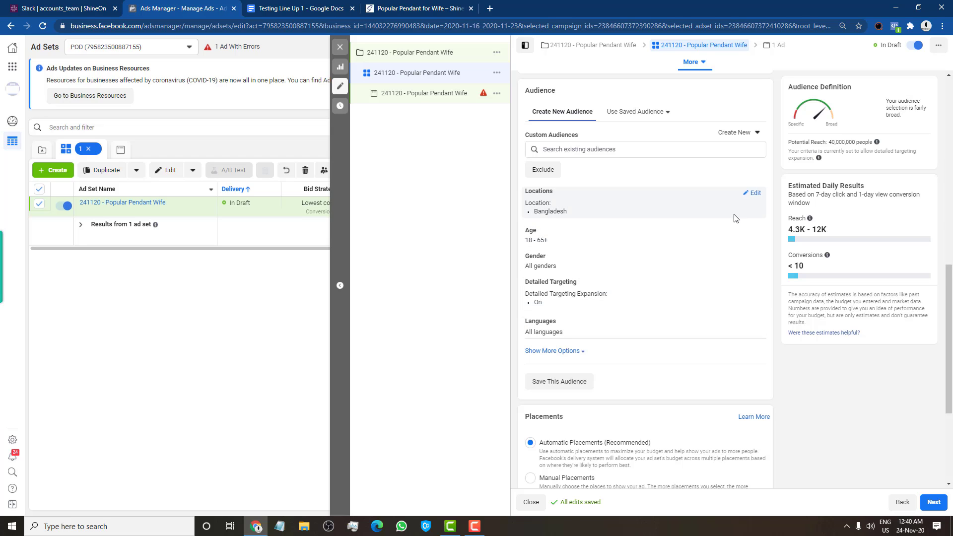
{"action": "left_click", "coordinate": [752, 197]}
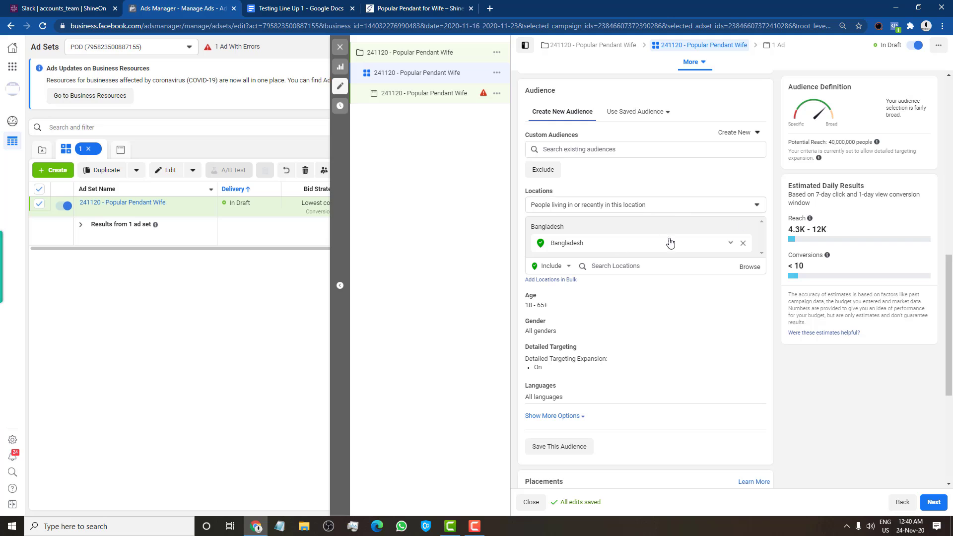
{"action": "left_click", "coordinate": [743, 243]}
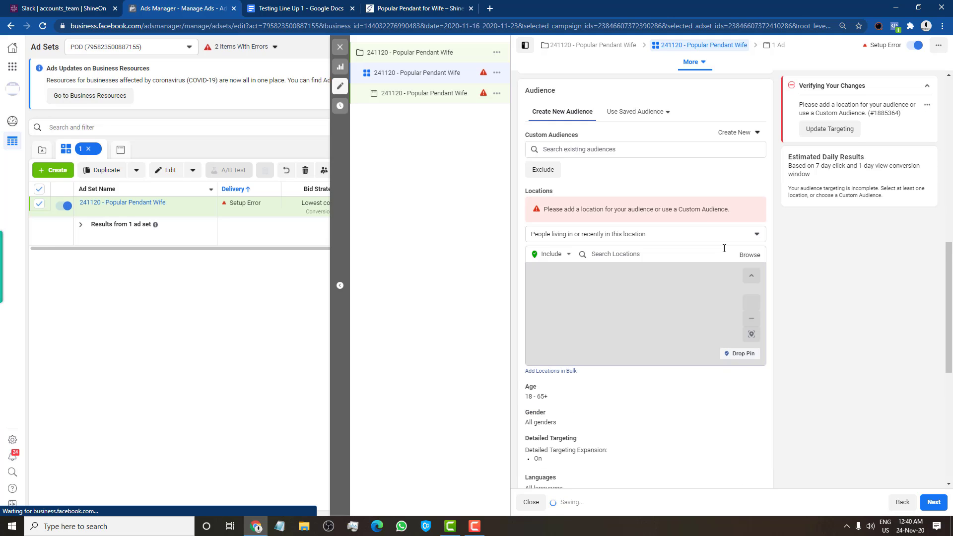
{"action": "left_click", "coordinate": [649, 238]}
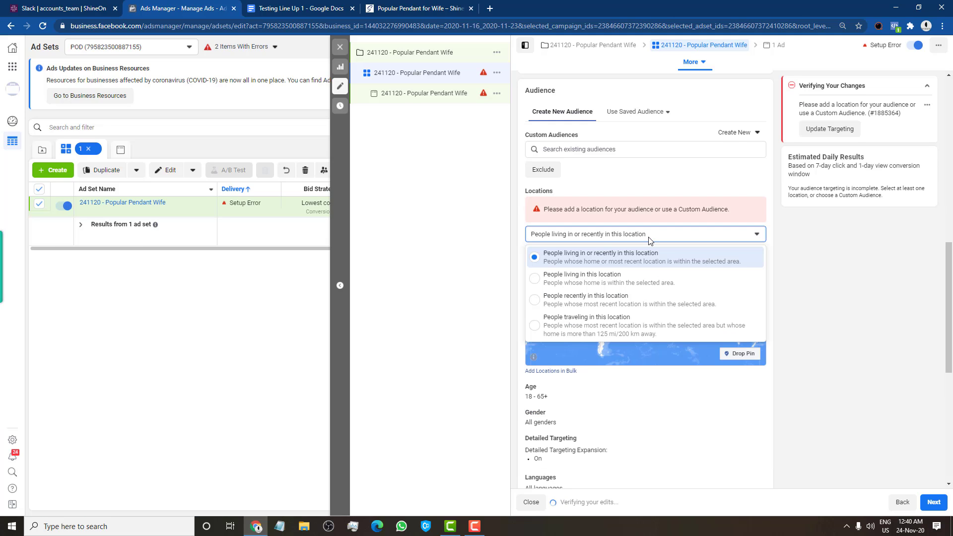
{"action": "left_click", "coordinate": [680, 413]}
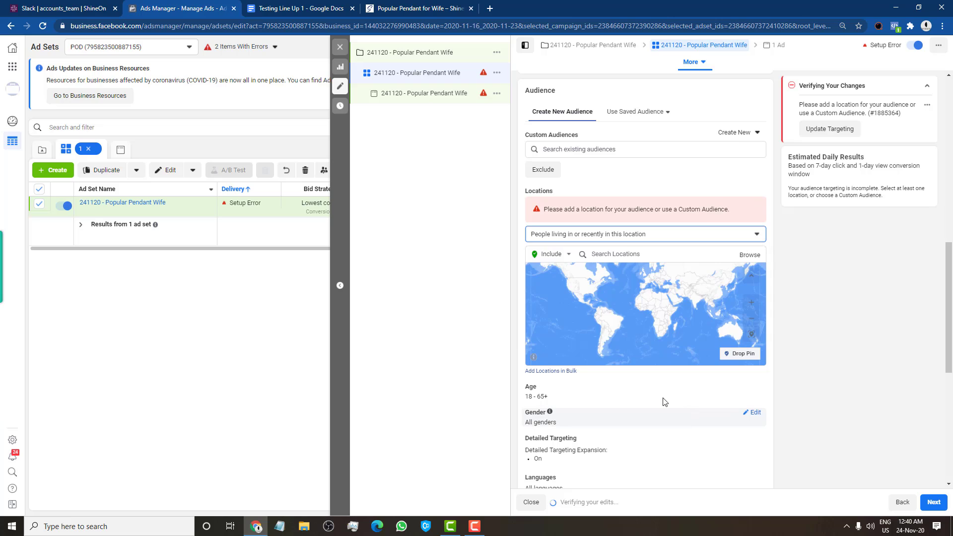
{"action": "left_click", "coordinate": [644, 255]}
{"action": "type", "text": "United State"}
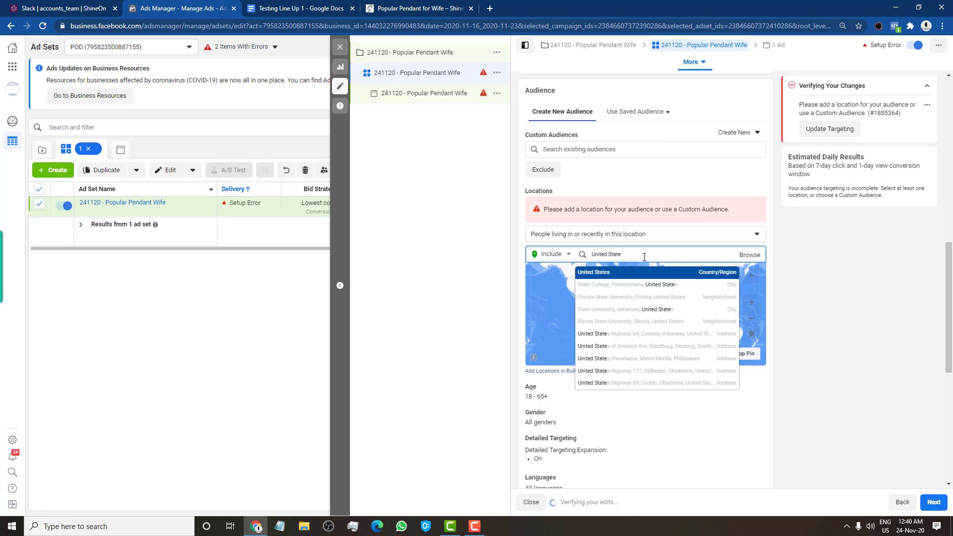
{"action": "key", "text": "Return"}
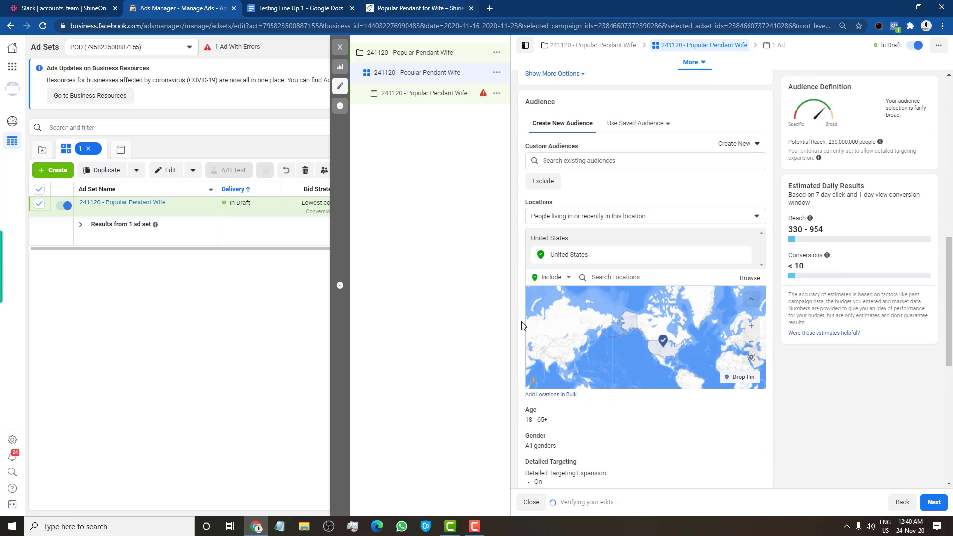
Set the audience's minimum age to 24 and restrict the gender to men
{"action": "left_click_drag", "start_coordinate": [948, 301], "coordinate": [914, 377]}
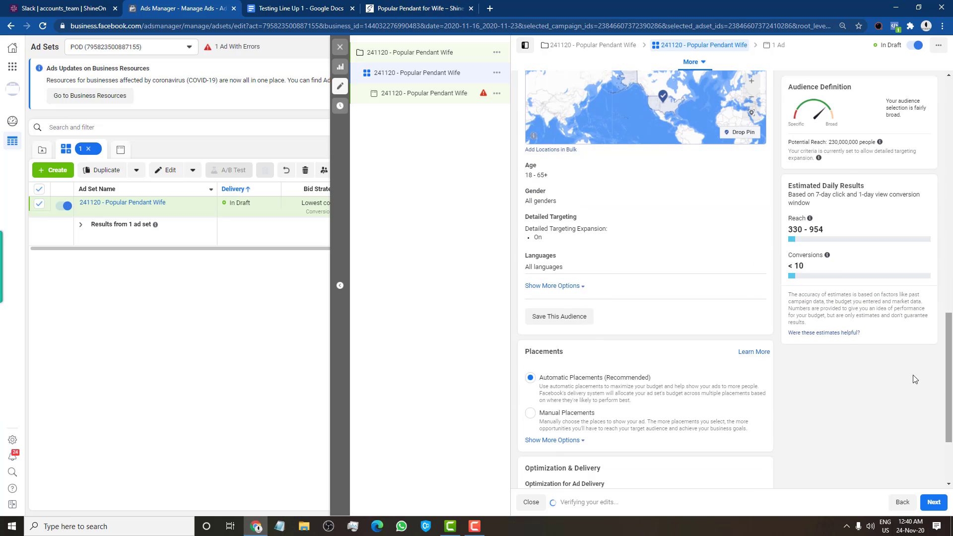
{"action": "left_click", "coordinate": [756, 170]}
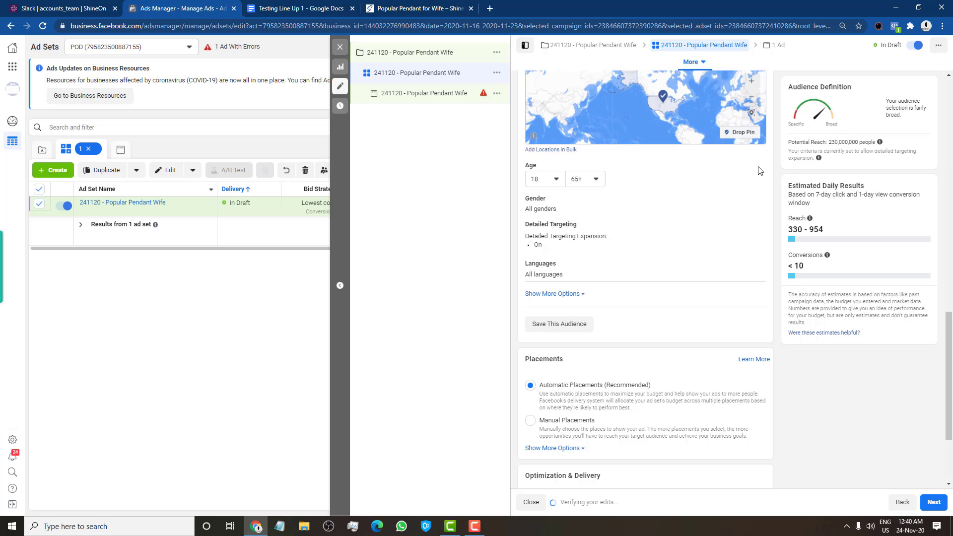
{"action": "left_click", "coordinate": [549, 180]}
{"action": "scroll", "coordinate": [563, 274], "scroll_direction": "down", "scroll_amount": 3}
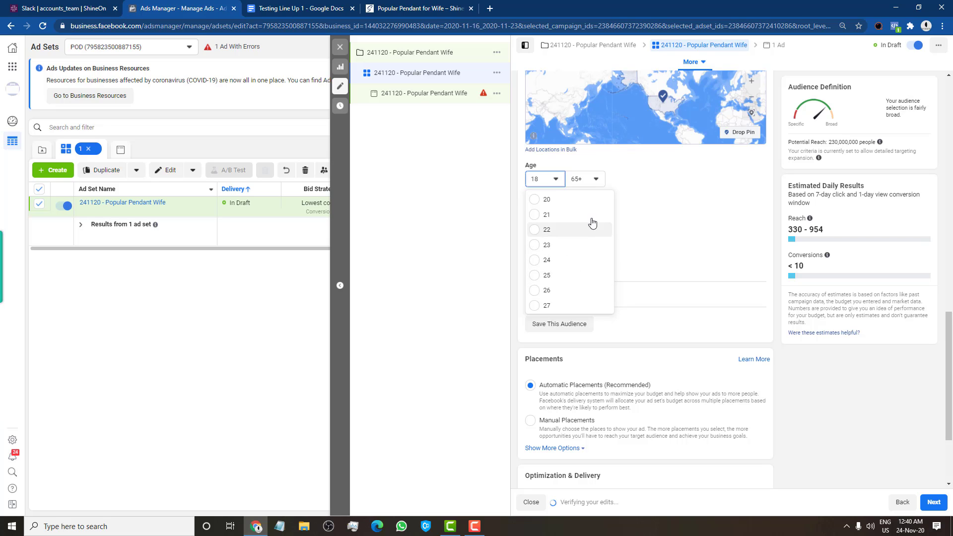
{"action": "left_click", "coordinate": [552, 267]}
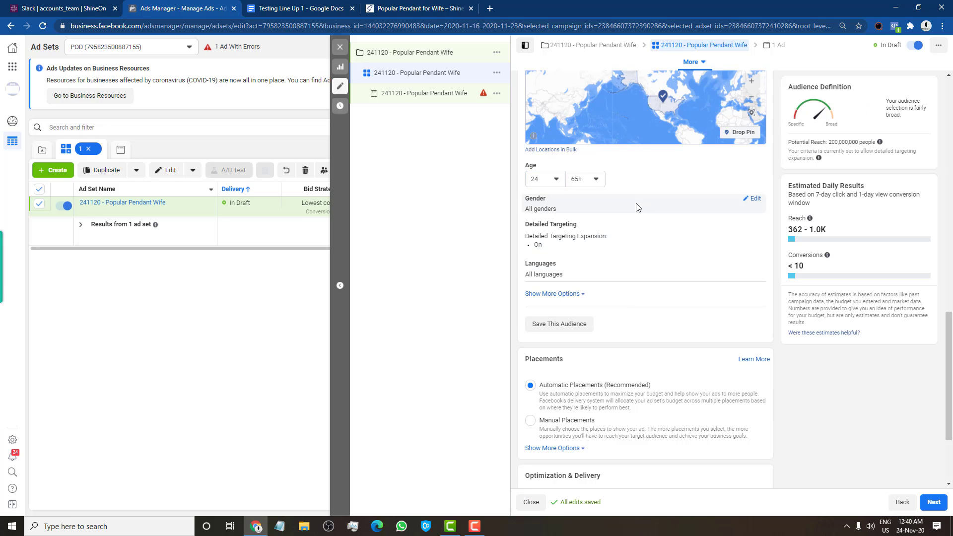
{"action": "left_click", "coordinate": [754, 199]}
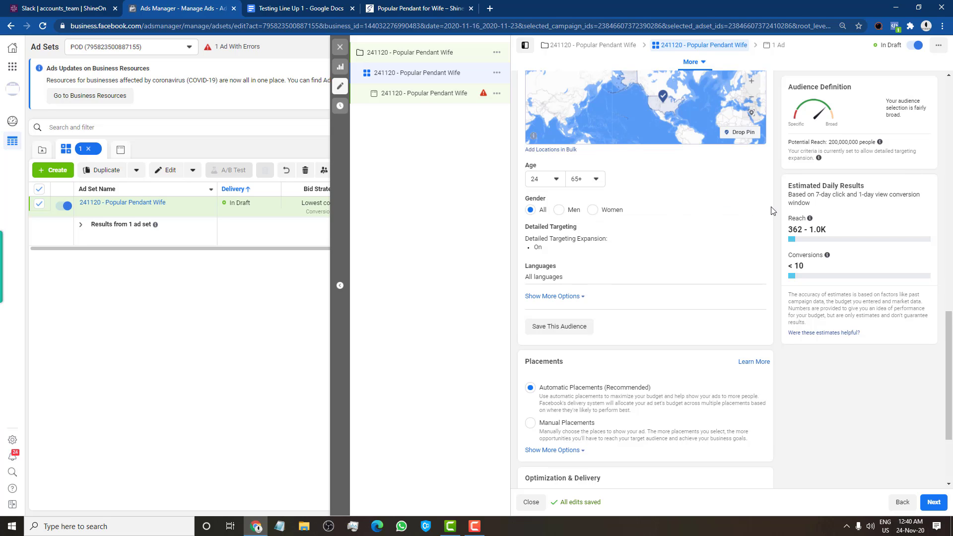
{"action": "left_click", "coordinate": [570, 209]}
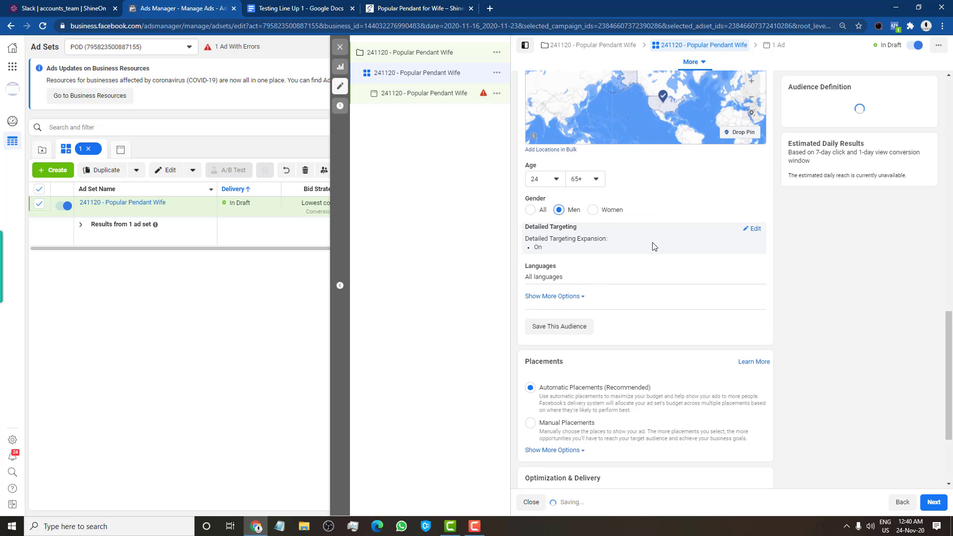
Open the audience's detailed targeting for editing and try searching it for "wife"
{"action": "left_click", "coordinate": [755, 231]}
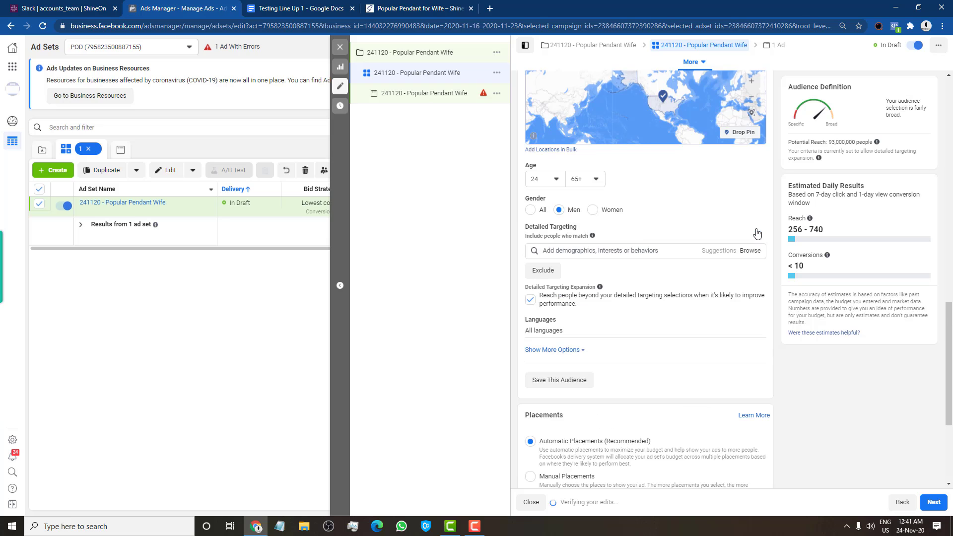
{"action": "left_click", "coordinate": [658, 250]}
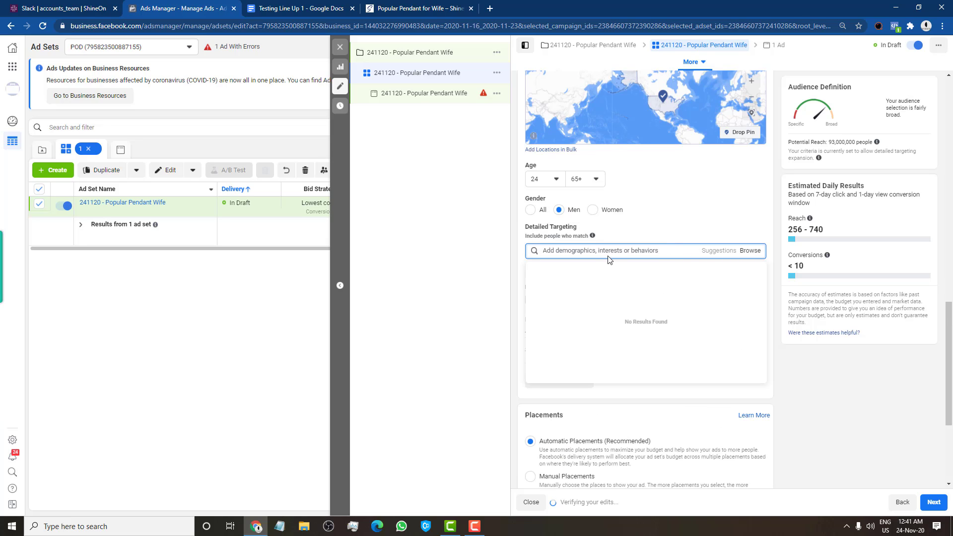
{"action": "left_click", "coordinate": [580, 225]}
{"action": "left_click", "coordinate": [655, 252]}
{"action": "type", "text": "wife"}
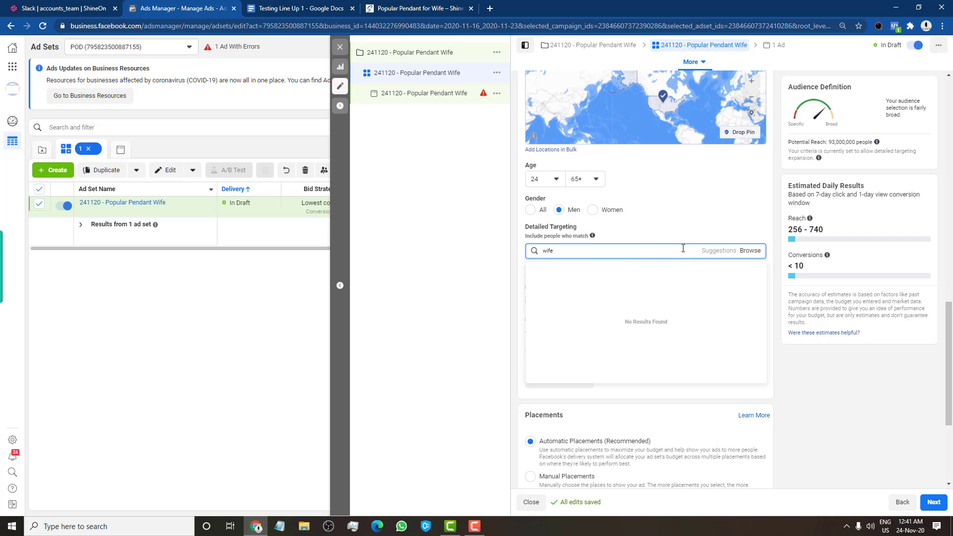
{"action": "left_click", "coordinate": [715, 218]}
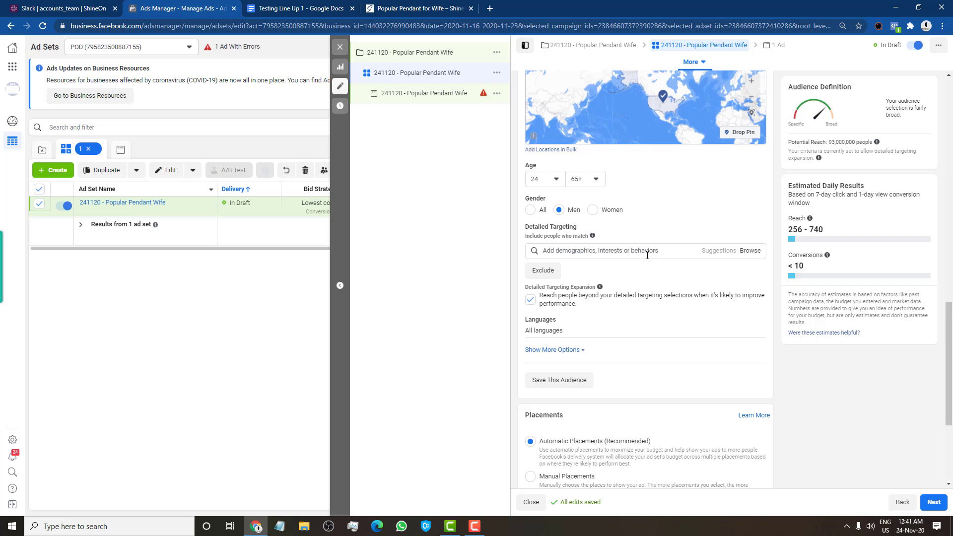
Turn off detailed targeting expansion and add the "Wife" interest to the audience's detailed targeting
{"action": "left_click", "coordinate": [531, 299]}
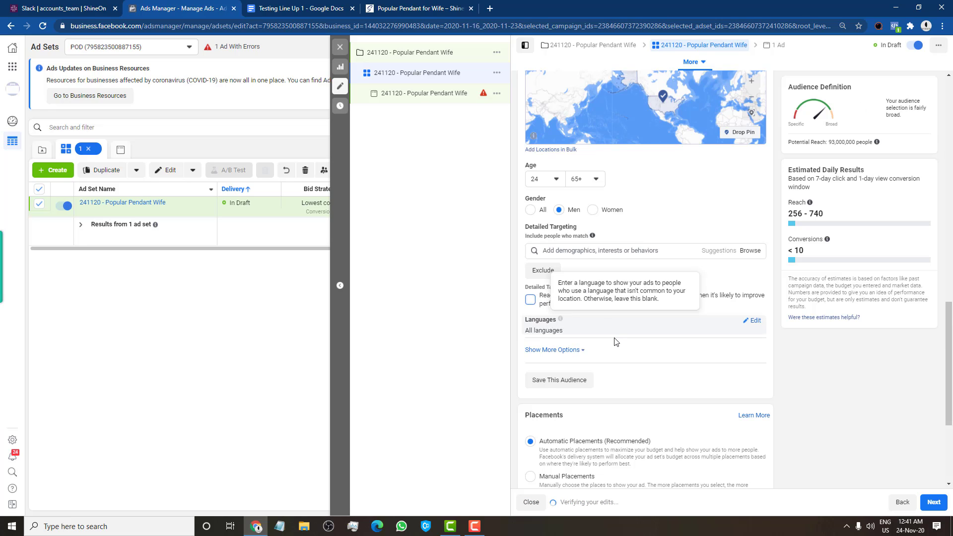
{"action": "left_click", "coordinate": [624, 250]}
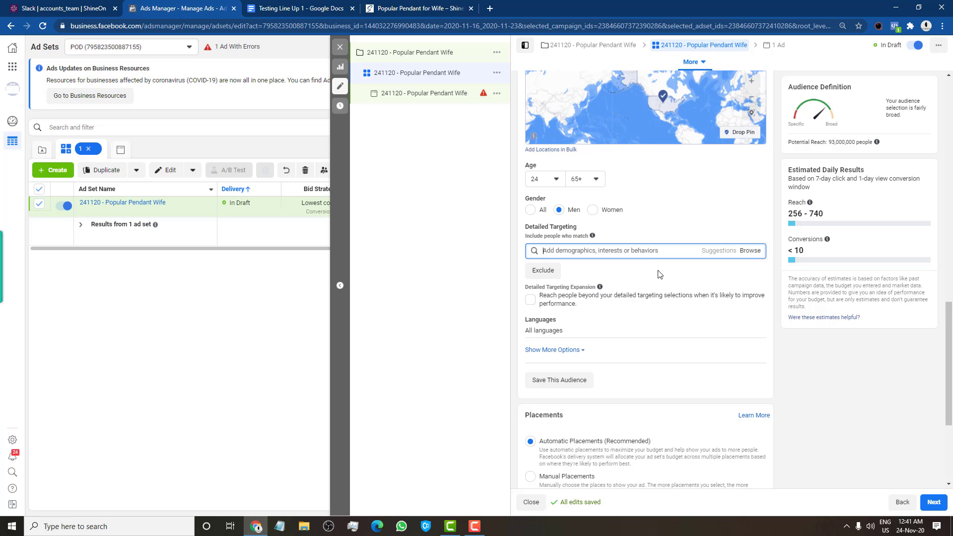
{"action": "type", "text": "Wife"}
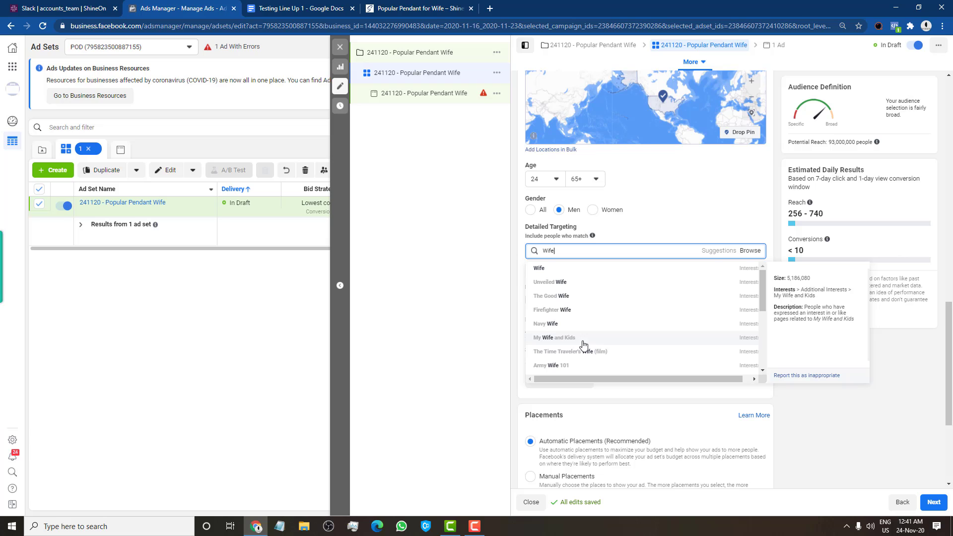
{"action": "left_click_drag", "start_coordinate": [763, 286], "coordinate": [764, 332]}
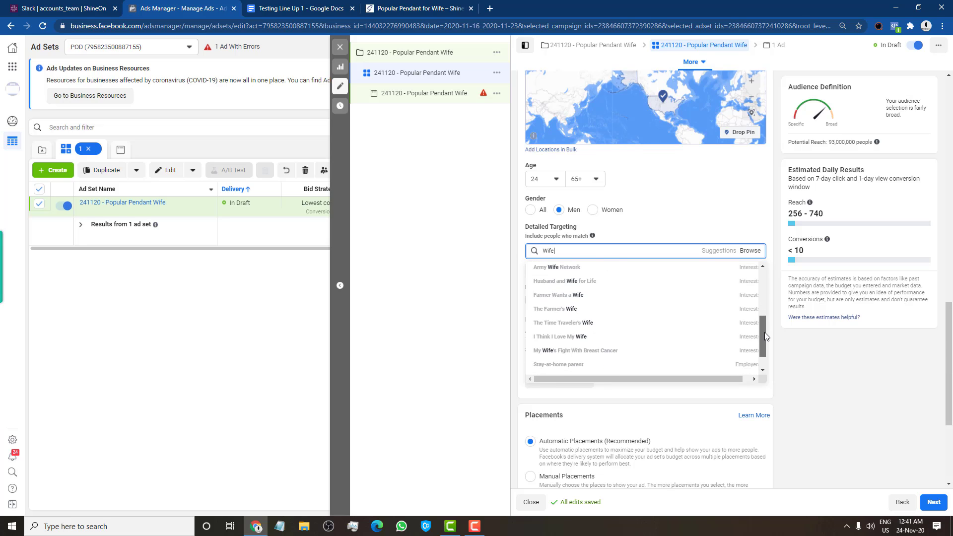
{"action": "scroll", "coordinate": [764, 332], "scroll_direction": "up", "scroll_amount": 2}
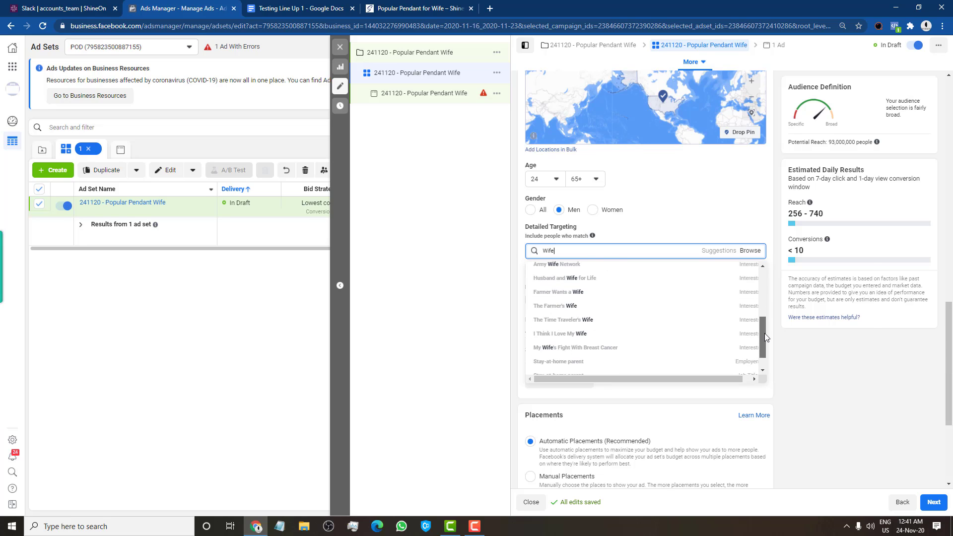
{"action": "left_click_drag", "start_coordinate": [762, 308], "coordinate": [748, 357]}
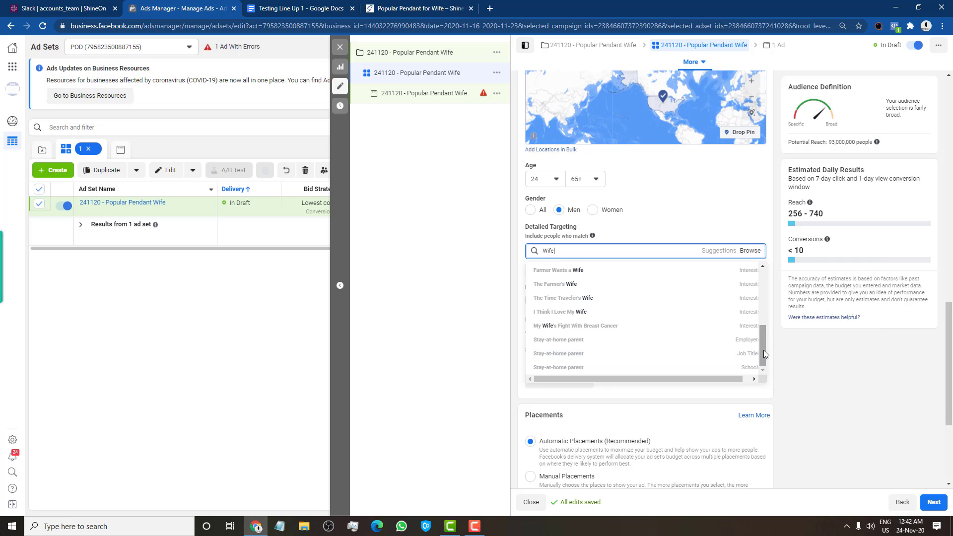
{"action": "scroll", "coordinate": [763, 350], "scroll_direction": "up", "scroll_amount": 2}
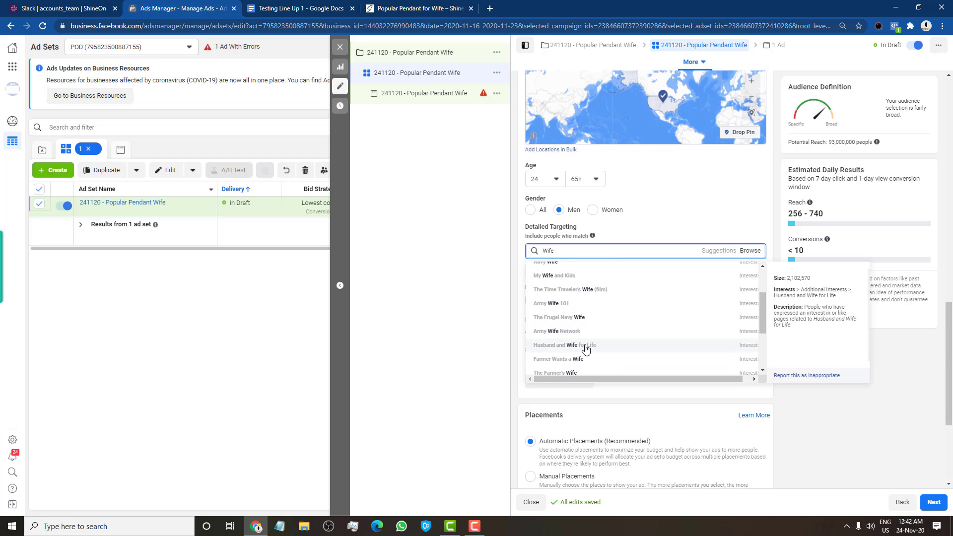
{"action": "scroll", "coordinate": [585, 346], "scroll_direction": "up", "scroll_amount": 10}
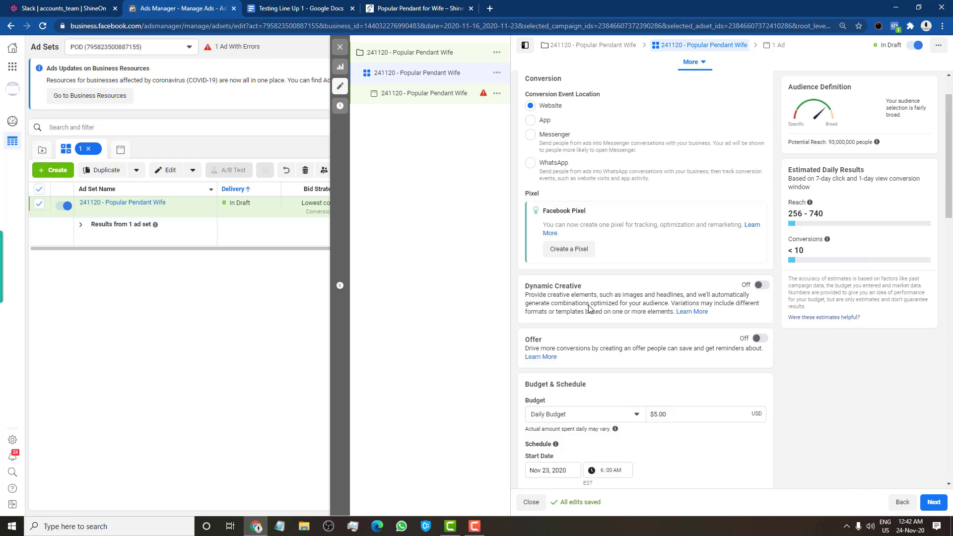
{"action": "scroll", "coordinate": [870, 379], "scroll_direction": "down", "scroll_amount": 10}
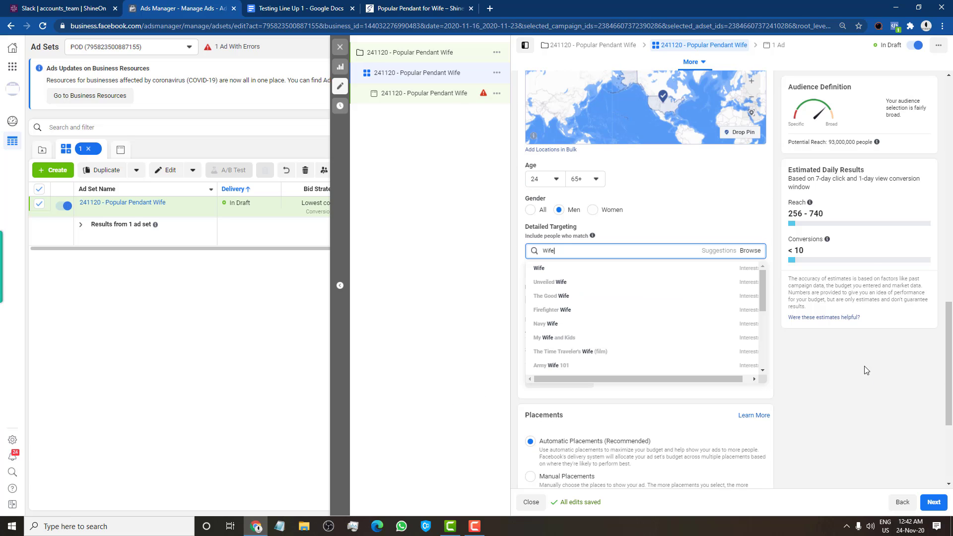
{"action": "left_click", "coordinate": [596, 268]}
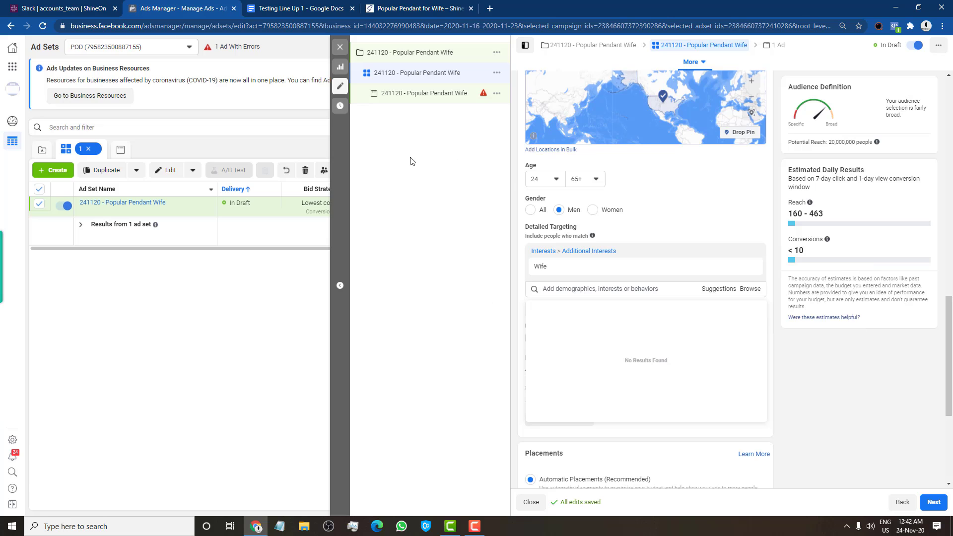
{"action": "left_click", "coordinate": [477, 248]}
Check the suggested targeting options related to the Wife interest and continue to the ad's settings
{"action": "left_click", "coordinate": [718, 292]}
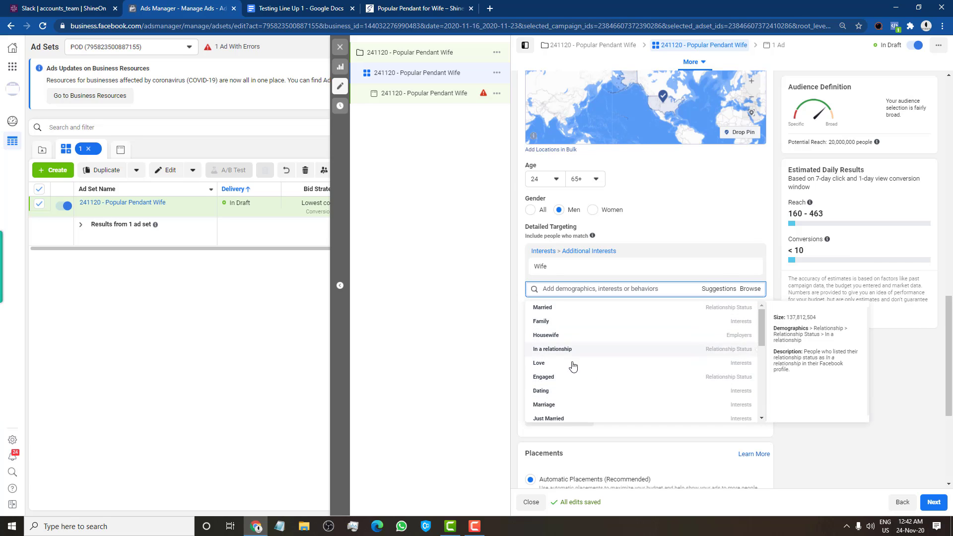
{"action": "left_click", "coordinate": [469, 338]}
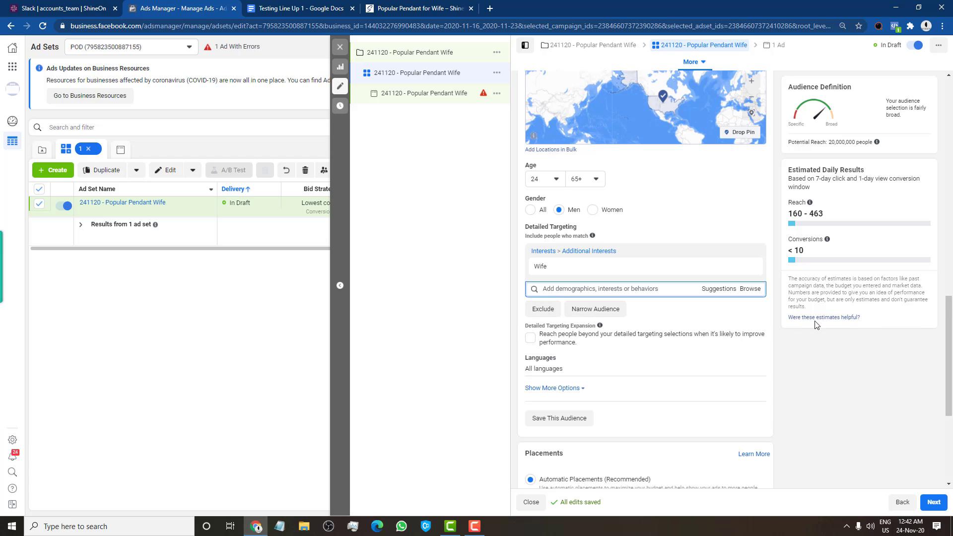
{"action": "scroll", "coordinate": [952, 333], "scroll_direction": "down", "scroll_amount": 1}
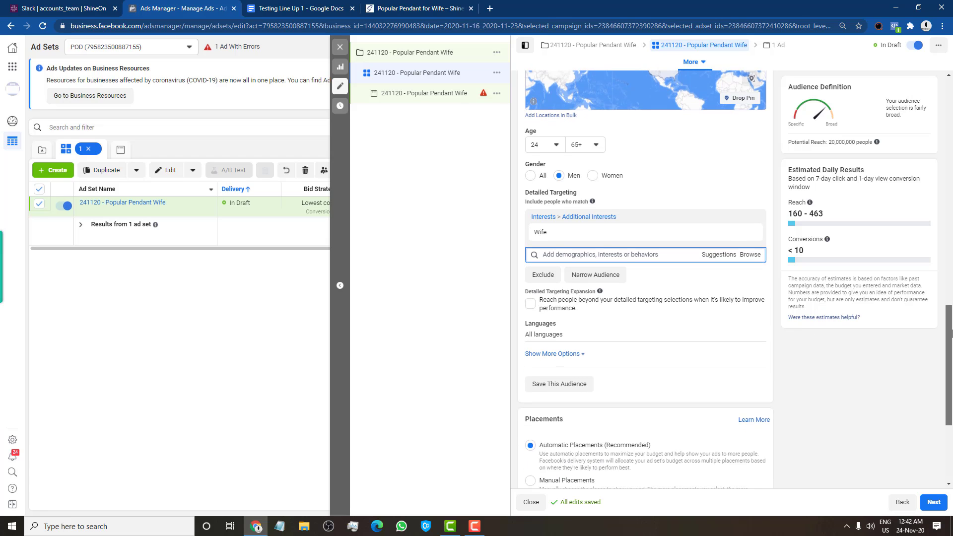
{"action": "scroll", "coordinate": [951, 332], "scroll_direction": "down", "scroll_amount": 4}
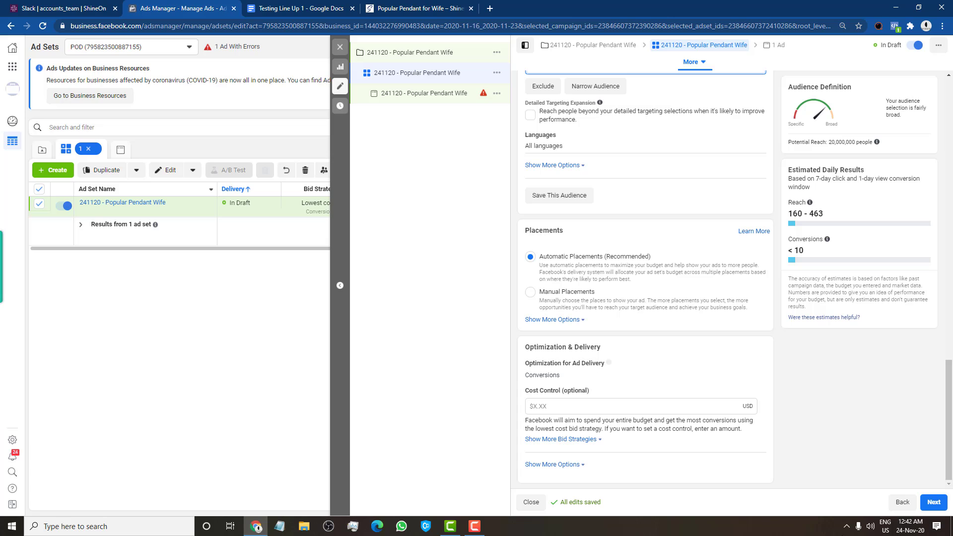
{"action": "left_click", "coordinate": [933, 507]}
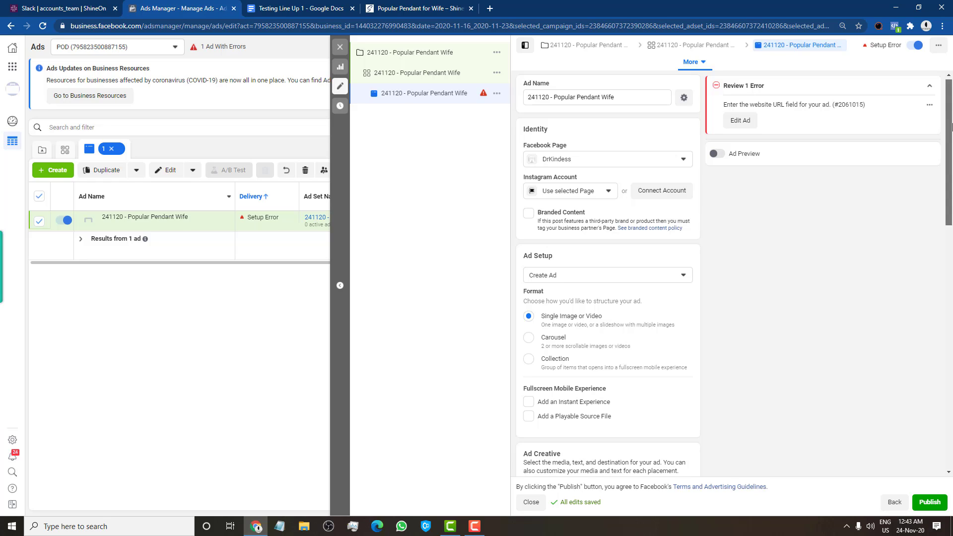
Look through the ad's identity, format, creative, destination and tracking settings
{"action": "left_click_drag", "start_coordinate": [951, 127], "coordinate": [951, 134]}
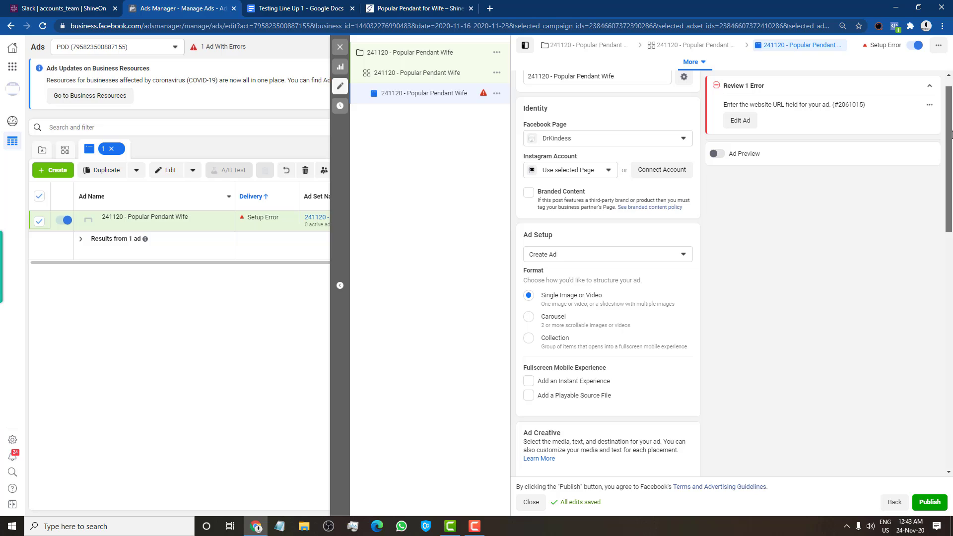
{"action": "left_click_drag", "start_coordinate": [950, 144], "coordinate": [946, 124]}
{"action": "left_click", "coordinate": [722, 47]}
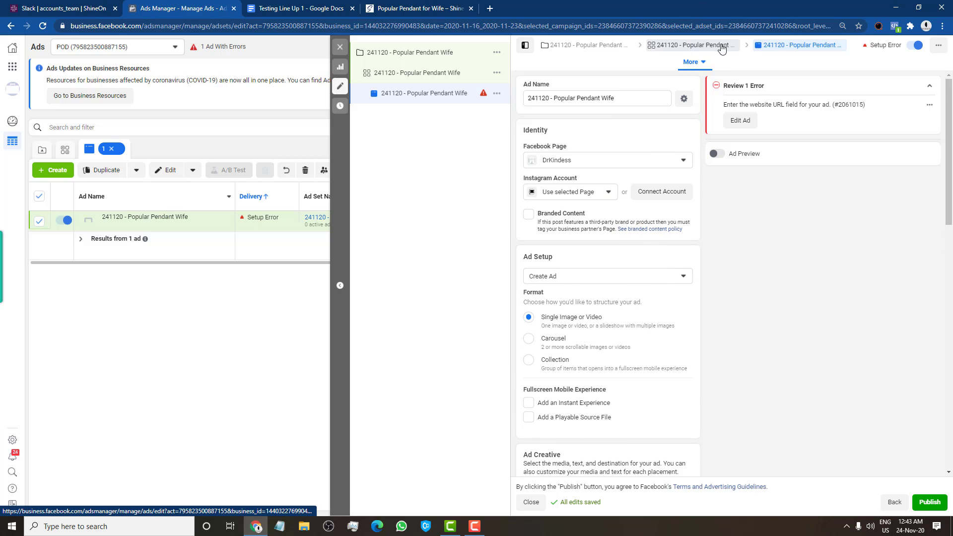
{"action": "left_click", "coordinate": [778, 46]}
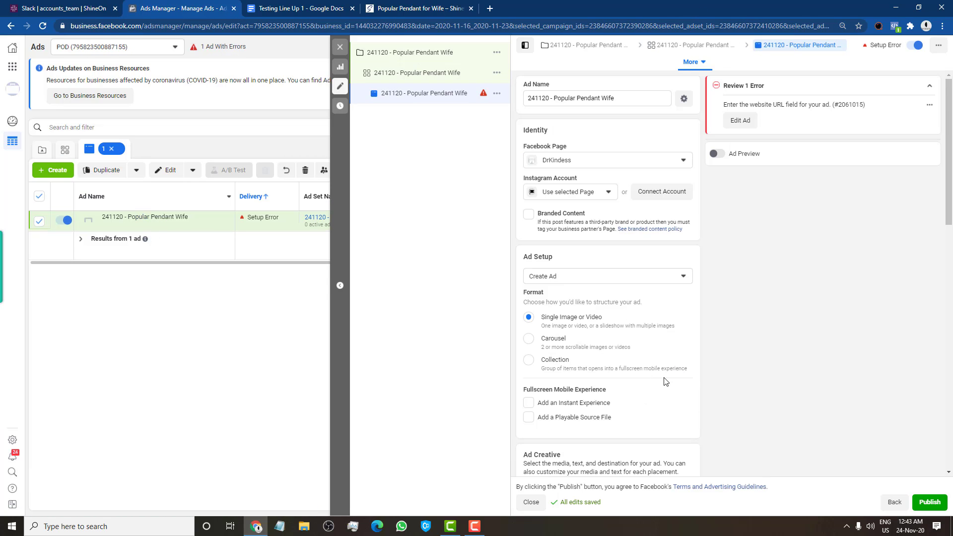
{"action": "scroll", "coordinate": [950, 261], "scroll_direction": "down", "scroll_amount": 12}
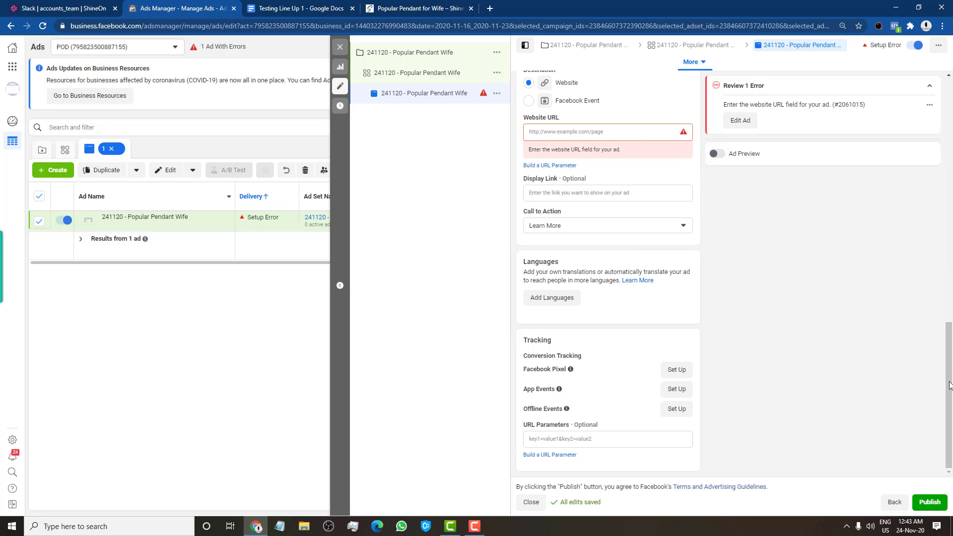
{"action": "scroll", "coordinate": [662, 229], "scroll_direction": "up", "scroll_amount": 3}
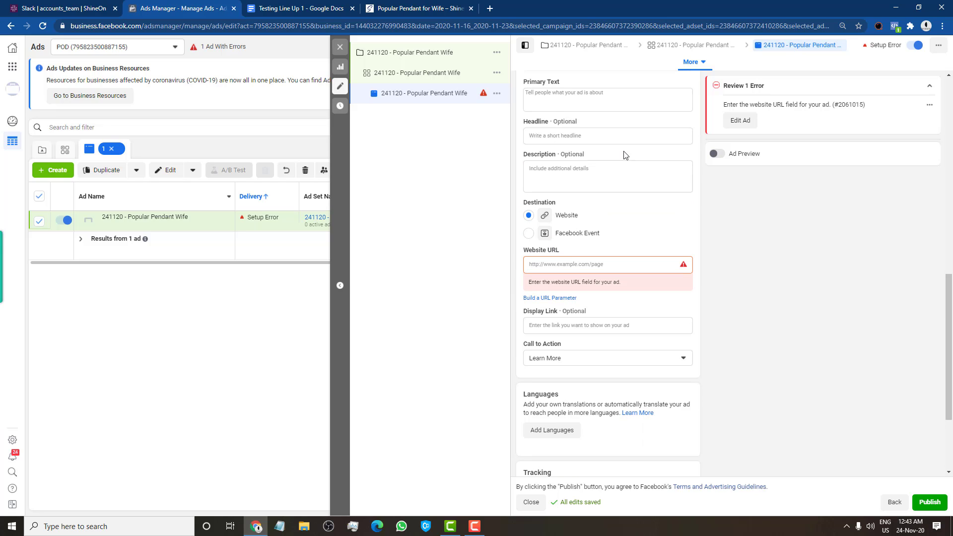
{"action": "scroll", "coordinate": [645, 209], "scroll_direction": "up", "scroll_amount": 1}
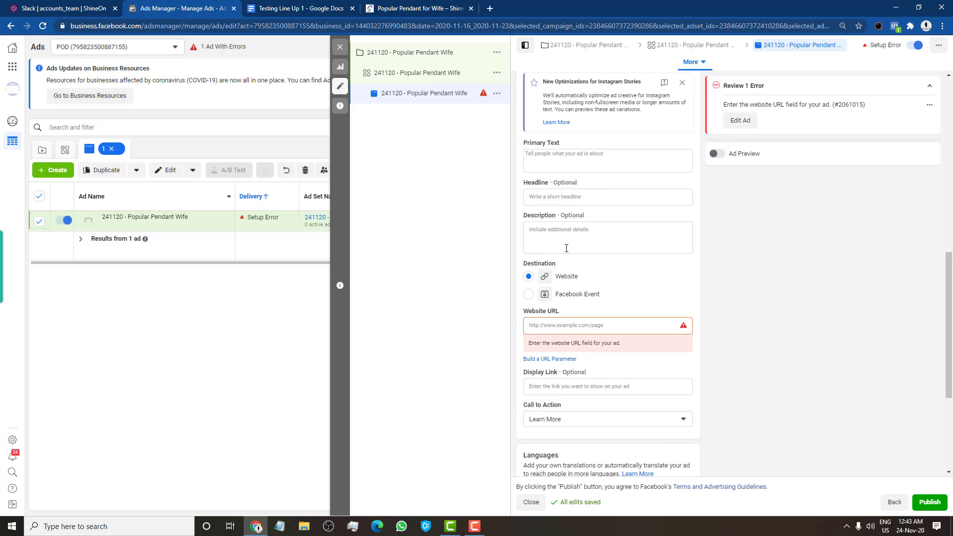
{"action": "scroll", "coordinate": [678, 370], "scroll_direction": "down", "scroll_amount": 3}
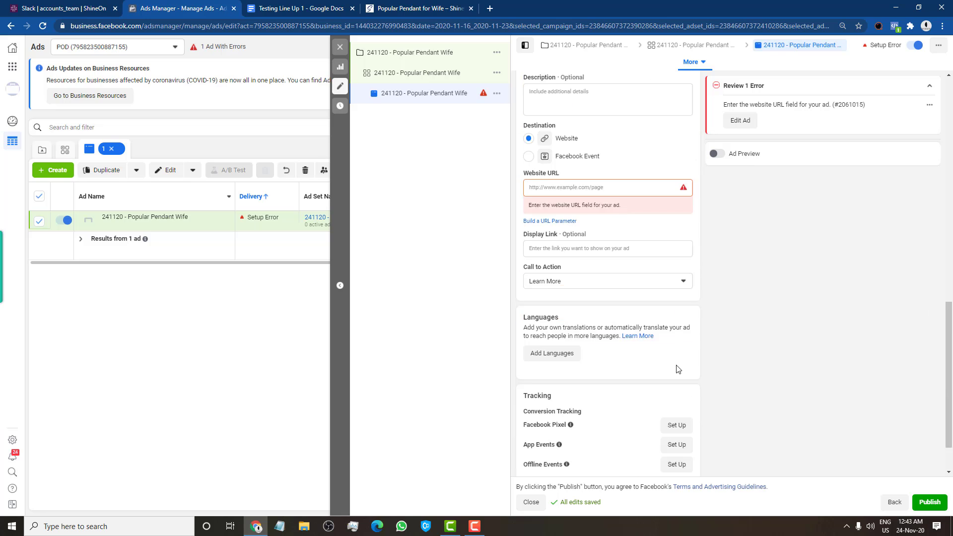
{"action": "scroll", "coordinate": [616, 381], "scroll_direction": "up", "scroll_amount": 10}
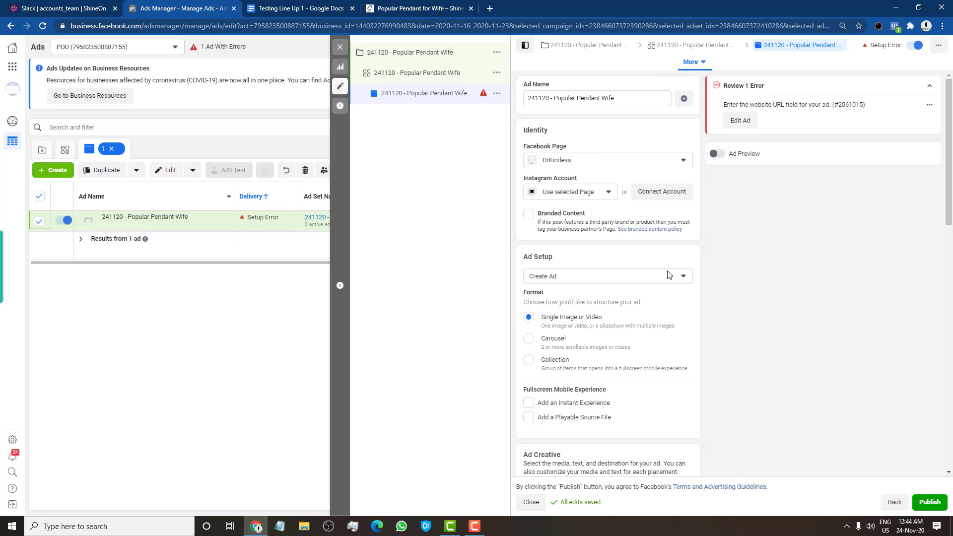
{"action": "scroll", "coordinate": [950, 144], "scroll_direction": "down", "scroll_amount": 1}
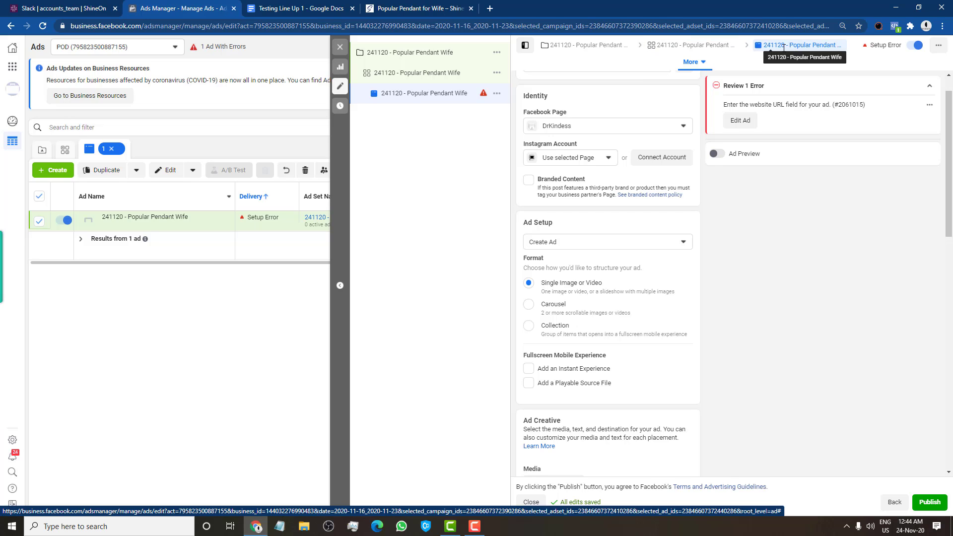
Return to the ad set, close its editor and bring up the campaign's ad sets list
{"action": "left_click", "coordinate": [687, 46]}
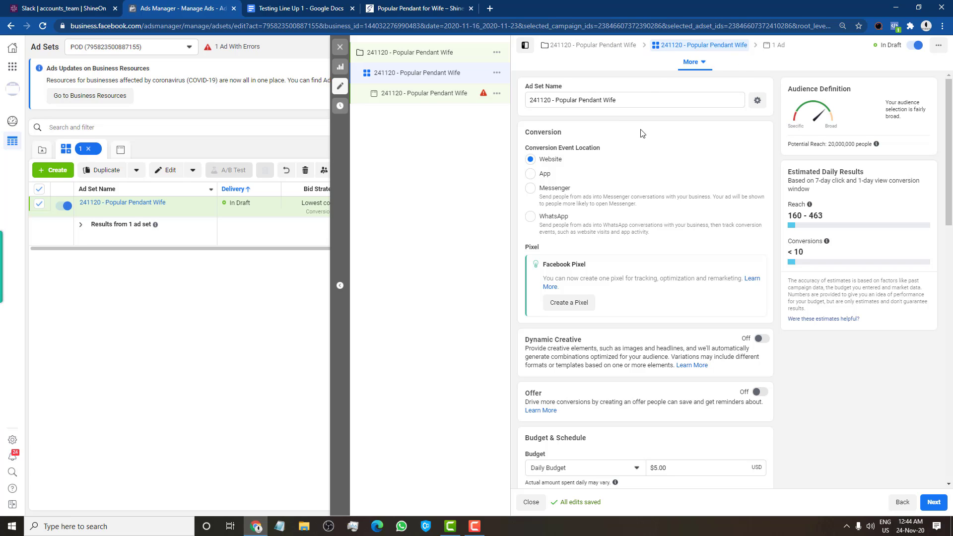
{"action": "left_click", "coordinate": [341, 46]}
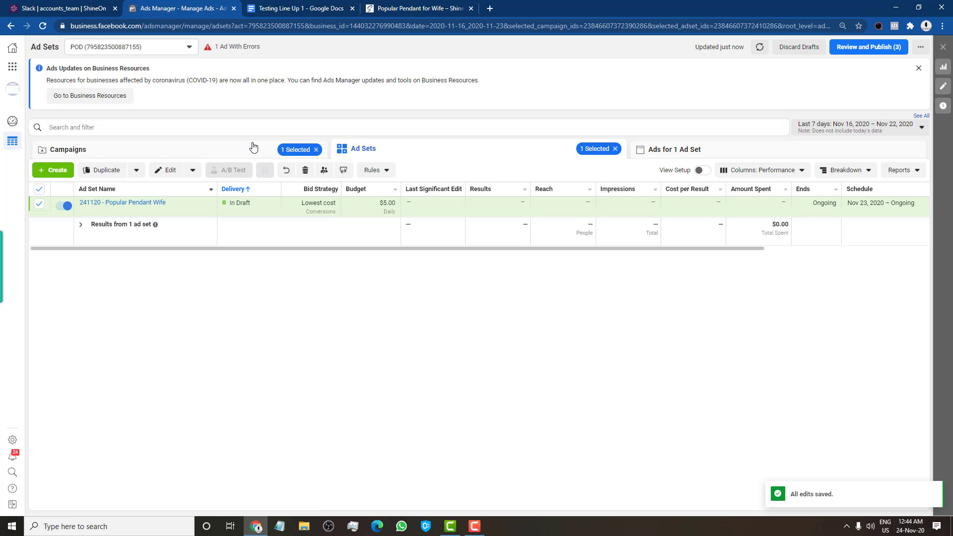
{"action": "left_click", "coordinate": [251, 148]}
{"action": "left_click", "coordinate": [410, 151]}
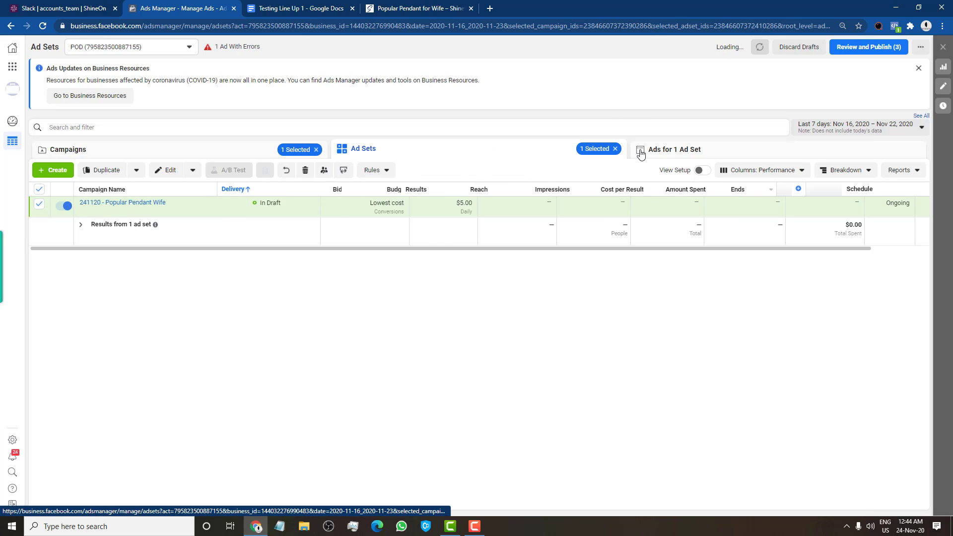
{"action": "left_click", "coordinate": [685, 153]}
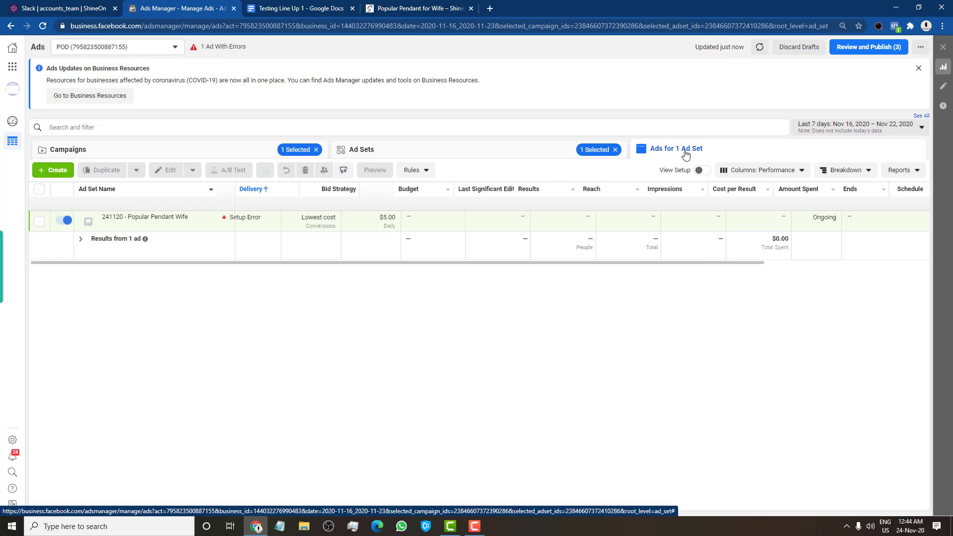
{"action": "left_click", "coordinate": [466, 151]}
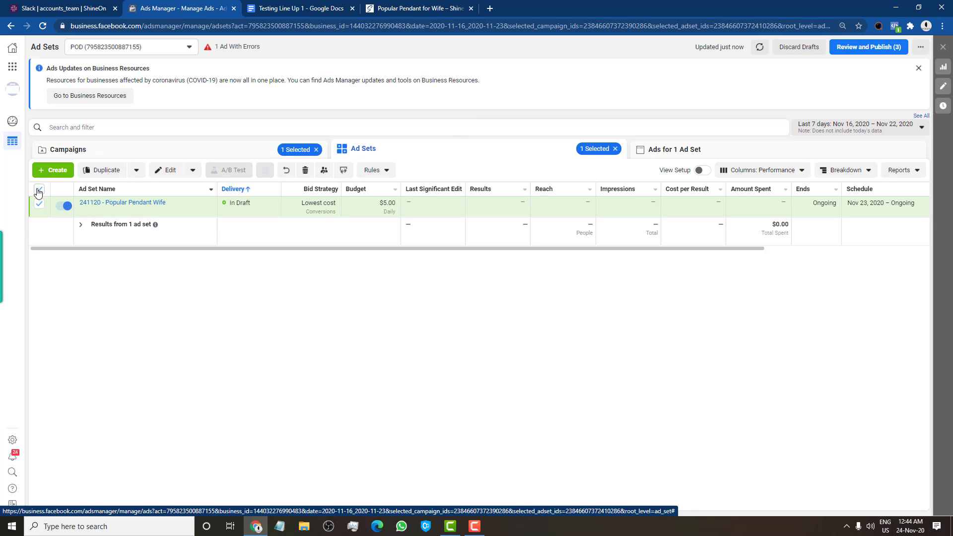
Duplicate the Popular Pendant Wife ad set into 4 copies within the original campaign
{"action": "left_click", "coordinate": [40, 203]}
{"action": "left_click", "coordinate": [38, 204]}
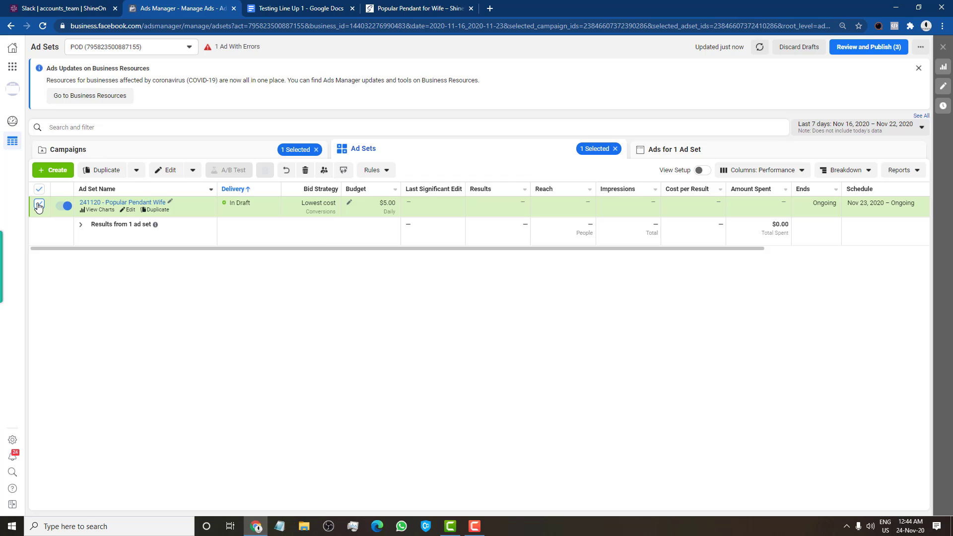
{"action": "left_click", "coordinate": [115, 173]}
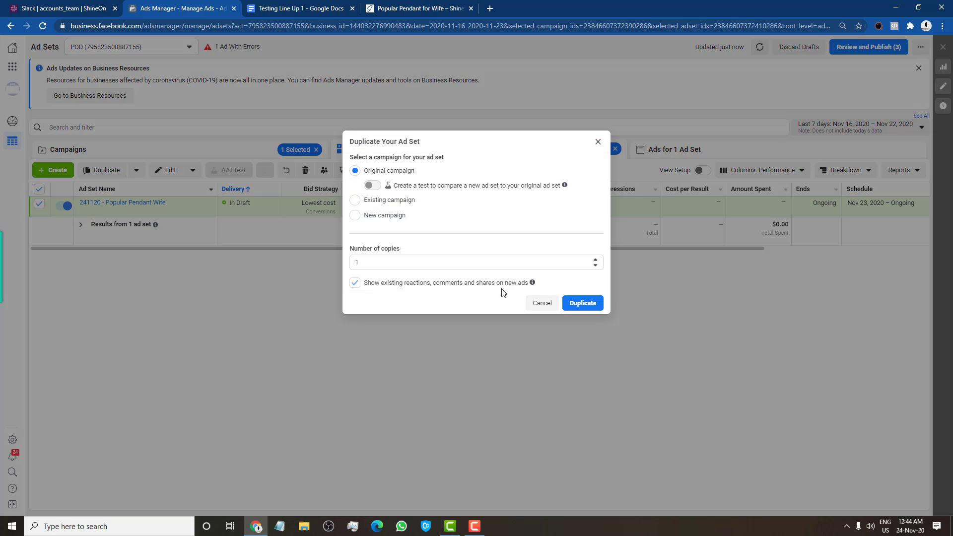
{"action": "left_click", "coordinate": [595, 260]}
{"action": "left_click", "coordinate": [595, 260]}
{"action": "left_click", "coordinate": [595, 259]}
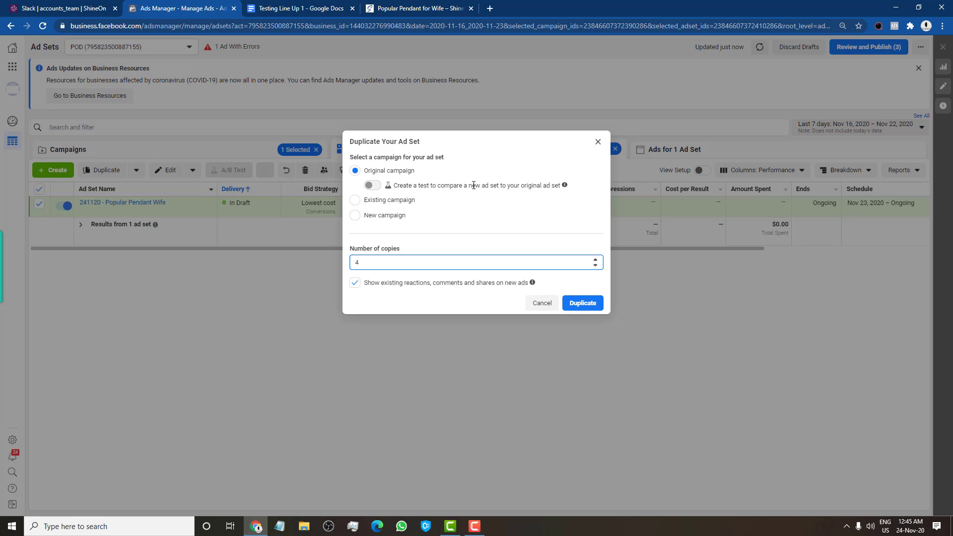
{"action": "left_click", "coordinate": [583, 302]}
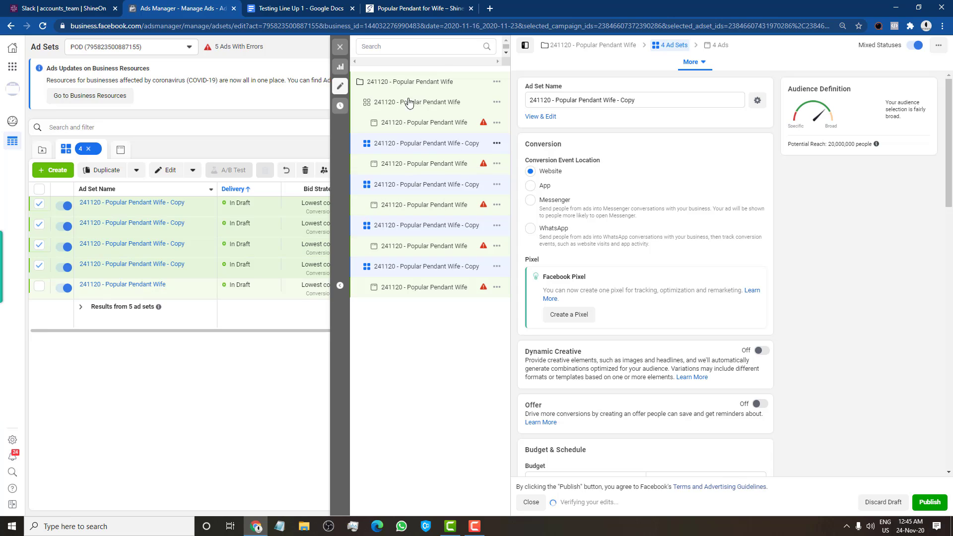
Close the editor and deselect the ad set copies so only the first one in the list stays selected
{"action": "mouse_move", "coordinate": [485, 126]}
{"action": "left_click", "coordinate": [340, 48]}
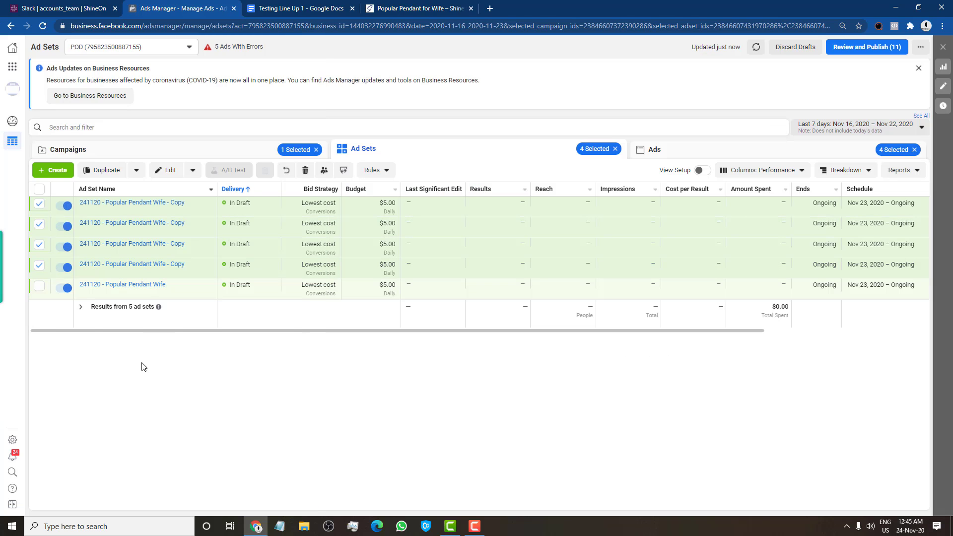
{"action": "left_click", "coordinate": [39, 265]}
{"action": "left_click", "coordinate": [39, 244]}
{"action": "left_click", "coordinate": [39, 224]}
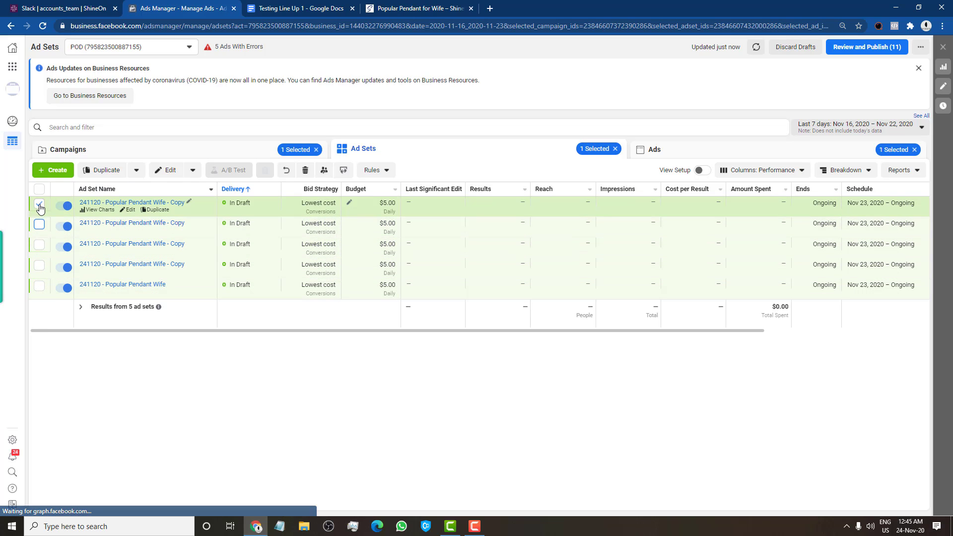
Deselect the first ad set copy and rename the original Popular Pendant Wife ad set as 241120 - Wife
{"action": "left_click", "coordinate": [39, 203]}
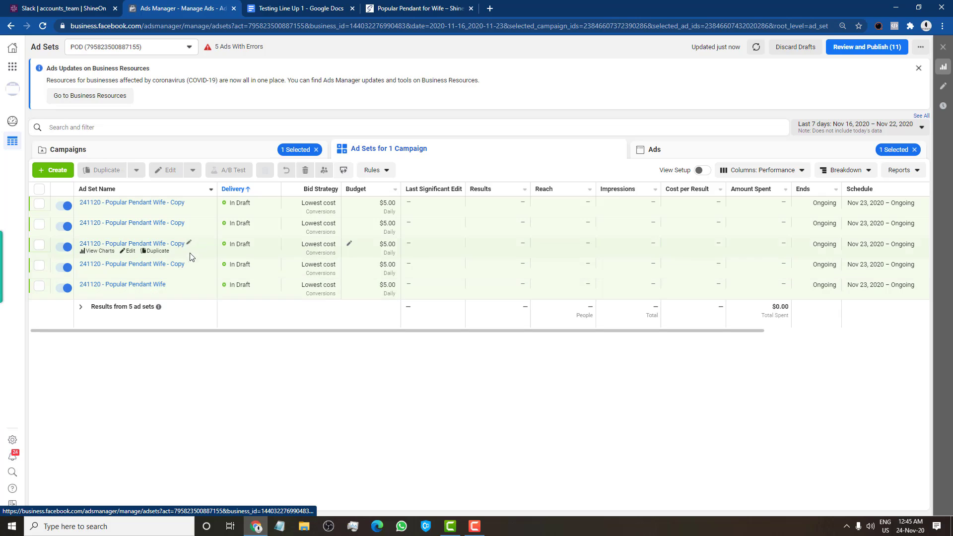
{"action": "left_click", "coordinate": [170, 283]}
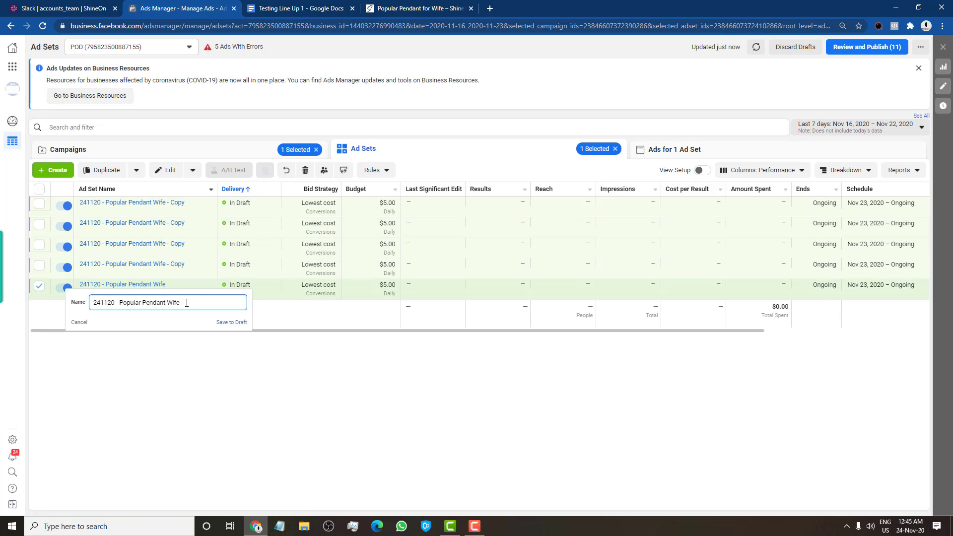
{"action": "left_click_drag", "start_coordinate": [186, 303], "coordinate": [123, 304]}
{"action": "type", "text": "Wf"}
{"action": "key", "text": "Return"}
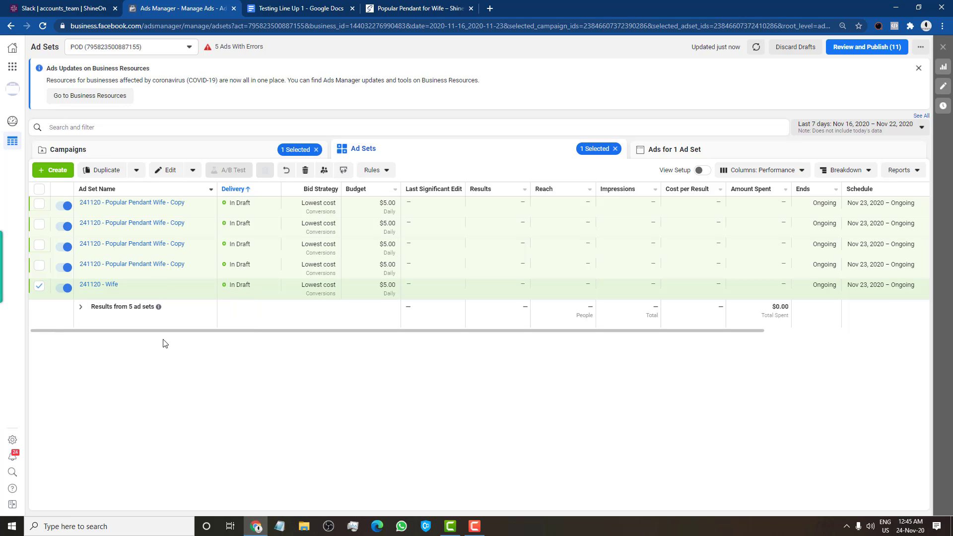
Open the 241120 - Wife ad set for editing and examine its budget, schedule, audience, placement and optimization settings
{"action": "left_click", "coordinate": [173, 266]}
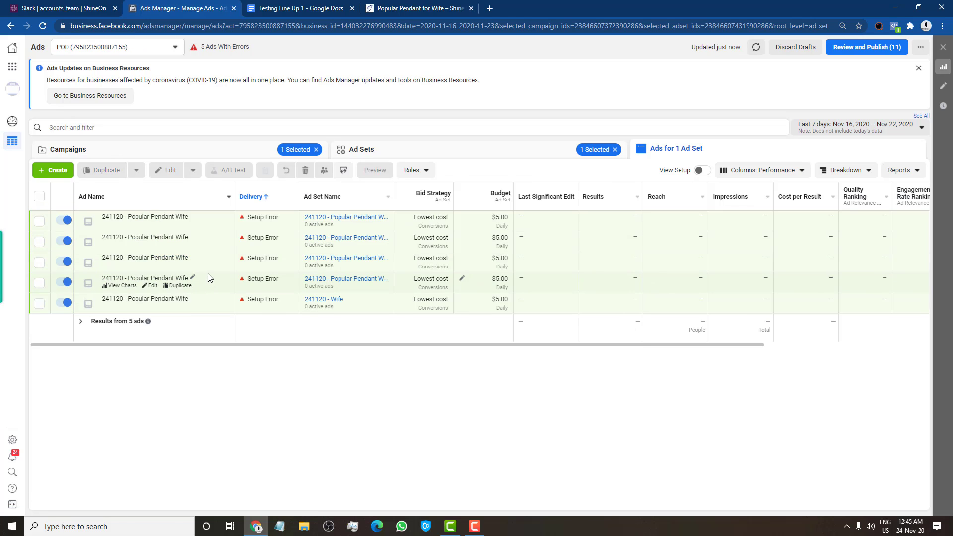
{"action": "left_click", "coordinate": [389, 158]}
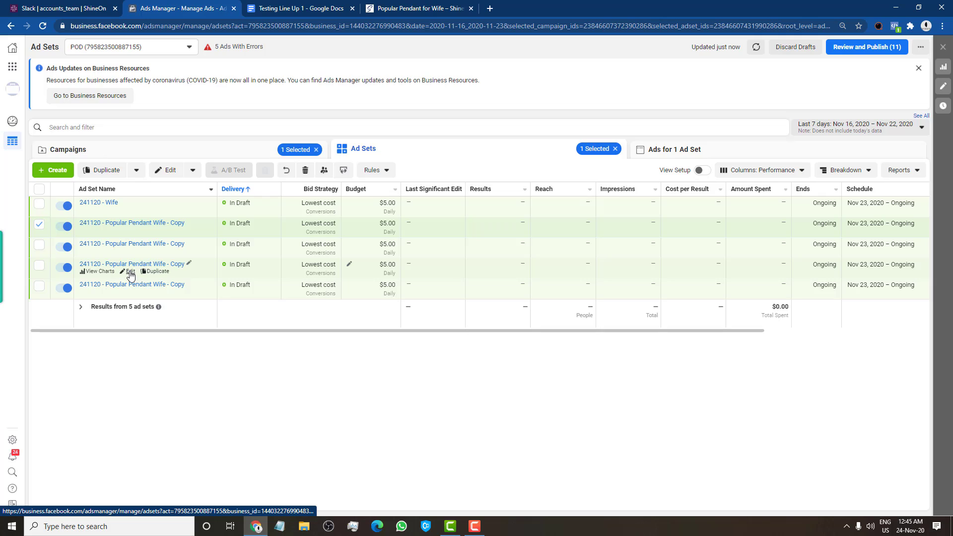
{"action": "left_click", "coordinate": [131, 274]}
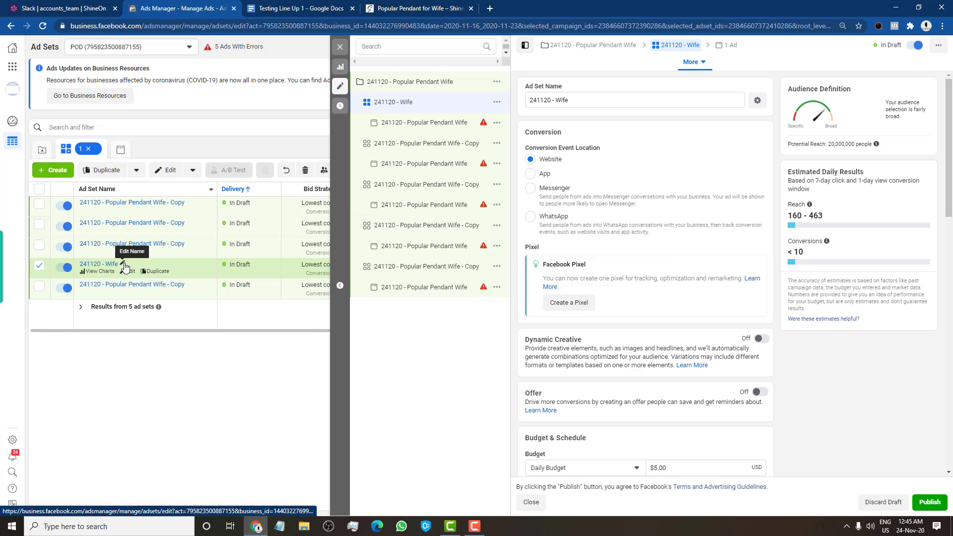
{"action": "left_click_drag", "start_coordinate": [948, 151], "coordinate": [947, 272]}
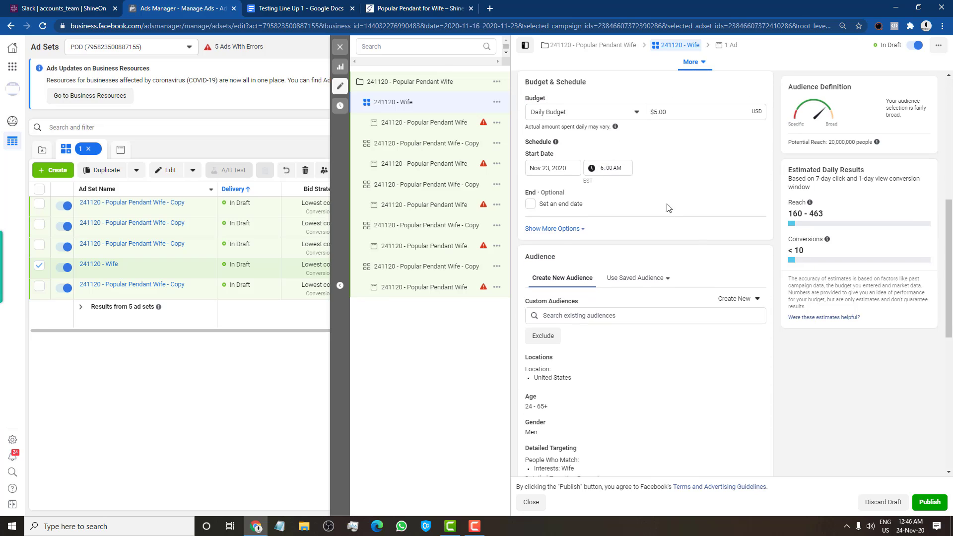
{"action": "scroll", "coordinate": [667, 208], "scroll_direction": "down", "scroll_amount": 1}
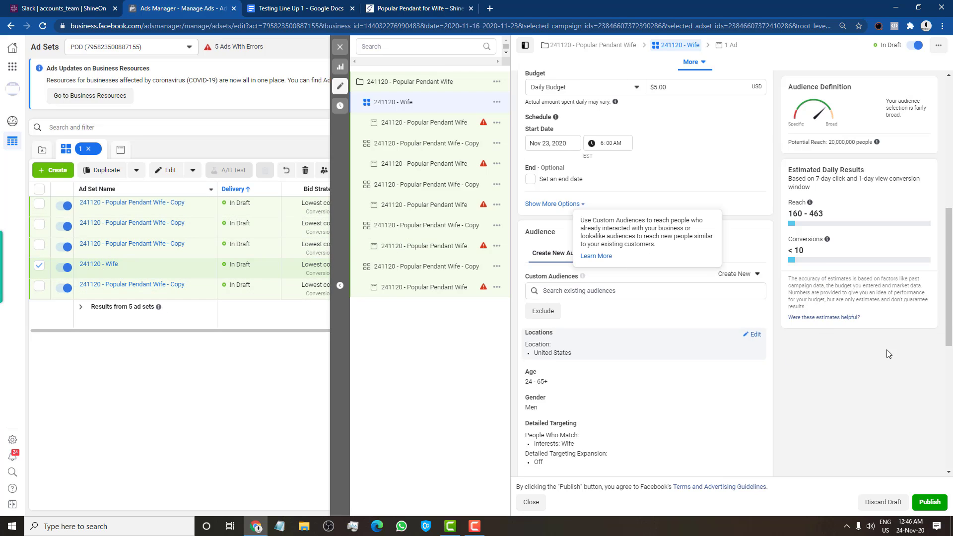
{"action": "left_click_drag", "start_coordinate": [948, 314], "coordinate": [947, 180]}
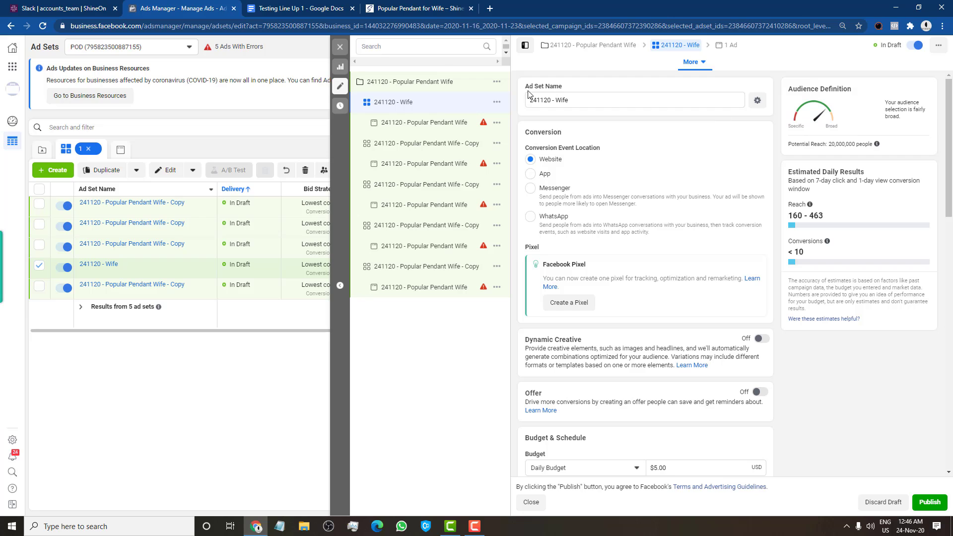
{"action": "left_click_drag", "start_coordinate": [949, 146], "coordinate": [950, 309]}
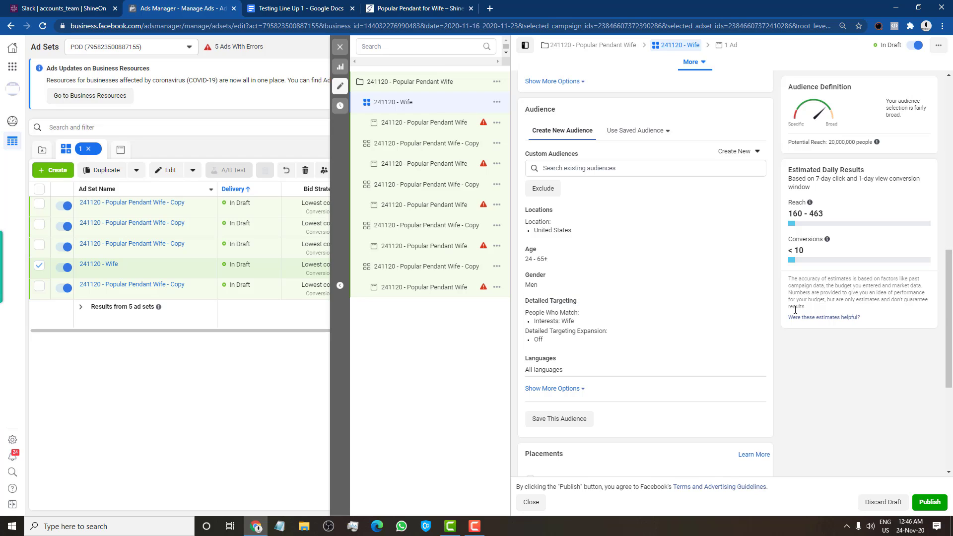
{"action": "left_click_drag", "start_coordinate": [949, 318], "coordinate": [931, 408]}
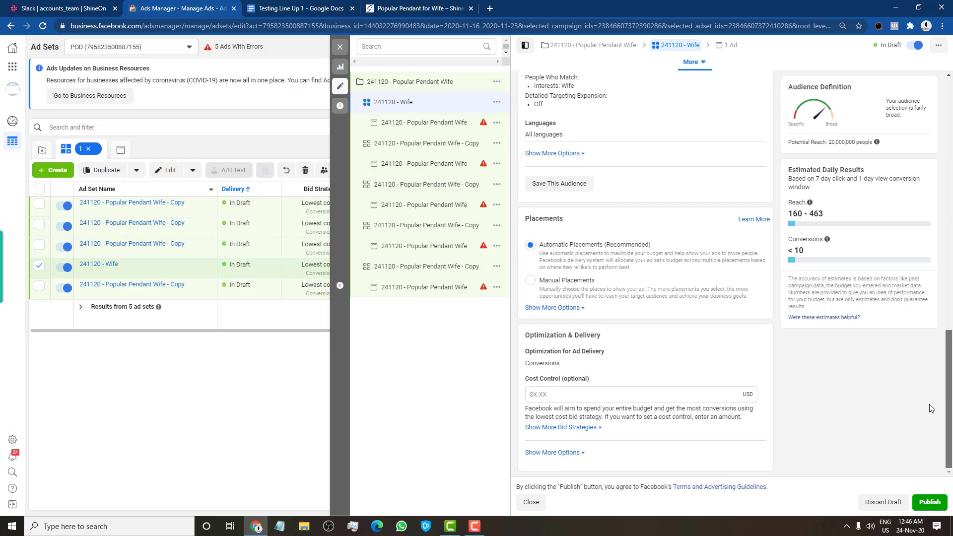
{"action": "left_click", "coordinate": [555, 154]}
{"action": "left_click_drag", "start_coordinate": [951, 405], "coordinate": [952, 354]}
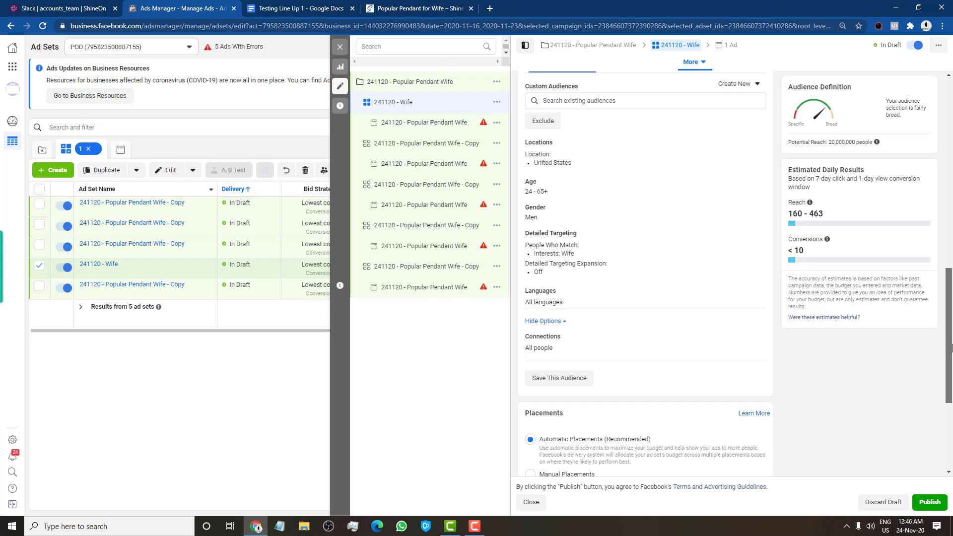
In the ad set's detailed targeting, add the suggested interest Just Married and remove the Wife interest
{"action": "mouse_move", "coordinate": [630, 258]}
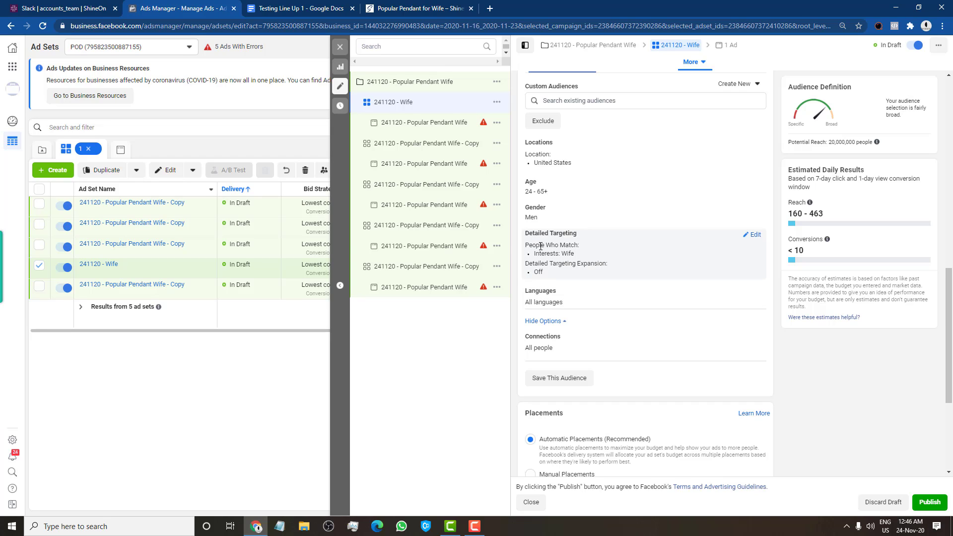
{"action": "left_click", "coordinate": [751, 237]}
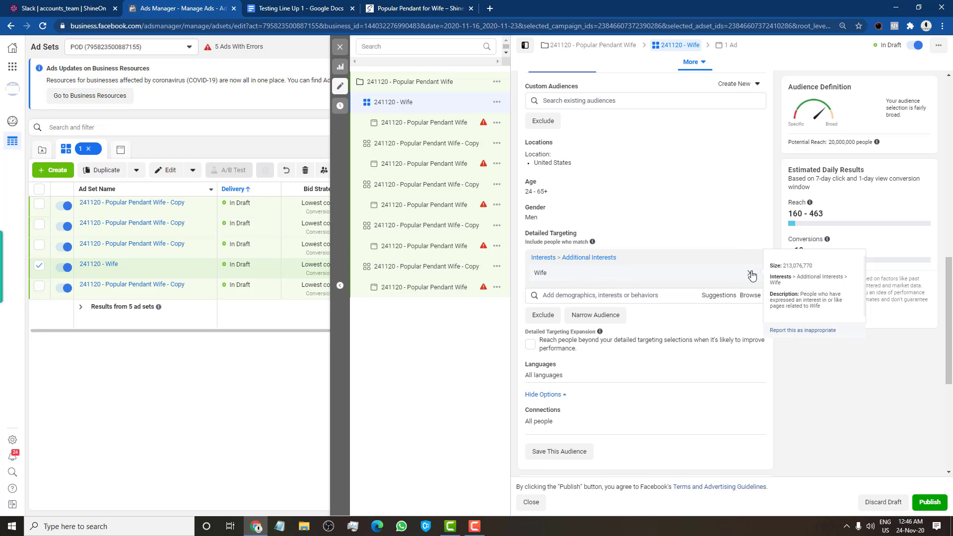
{"action": "left_click", "coordinate": [717, 296]}
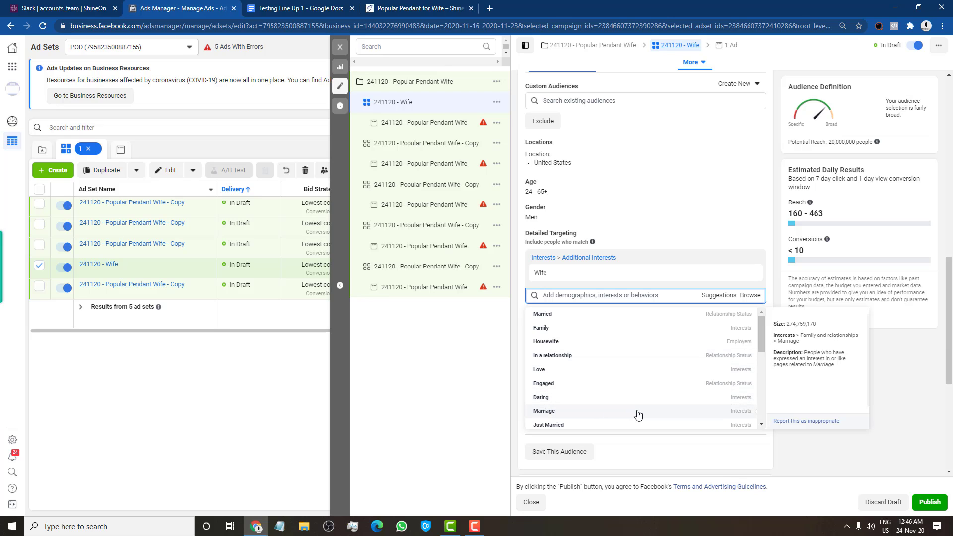
{"action": "scroll", "coordinate": [639, 412], "scroll_direction": "down", "scroll_amount": 5}
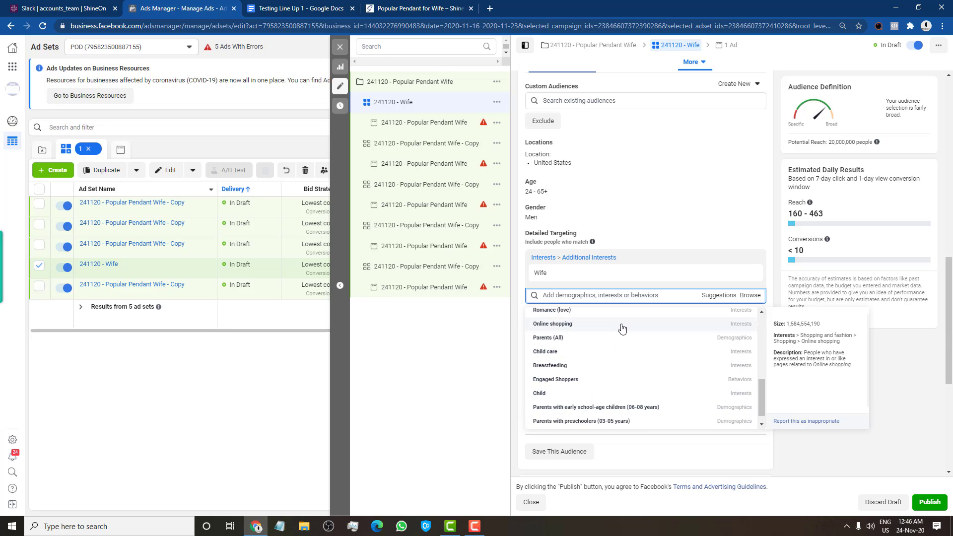
{"action": "left_click_drag", "start_coordinate": [763, 401], "coordinate": [769, 361]}
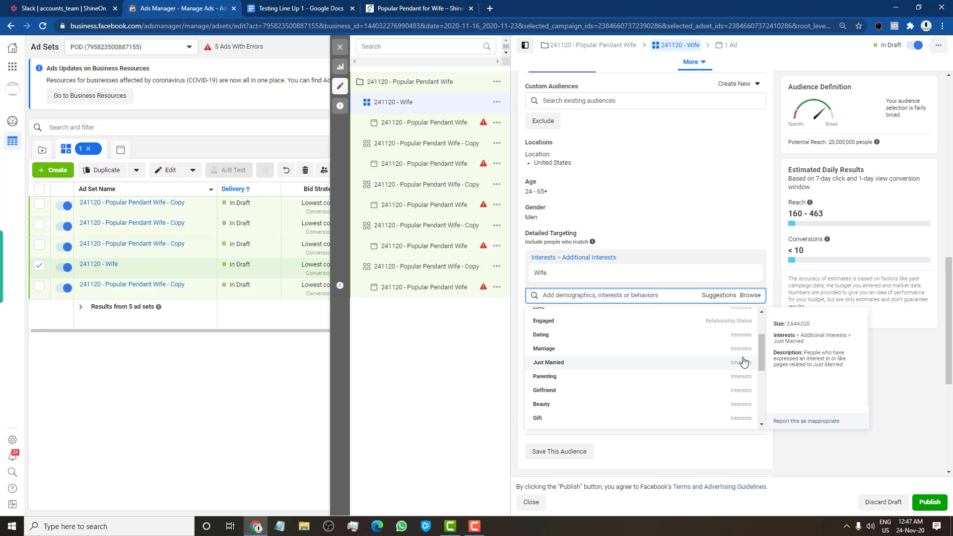
{"action": "left_click", "coordinate": [710, 367]}
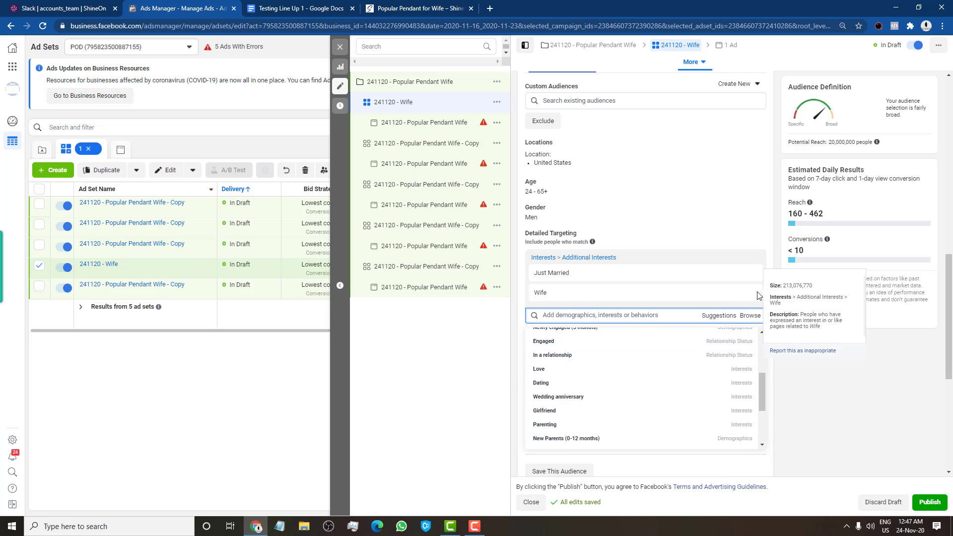
{"action": "left_click", "coordinate": [749, 292]}
{"action": "scroll", "coordinate": [721, 325], "scroll_direction": "up", "scroll_amount": 2}
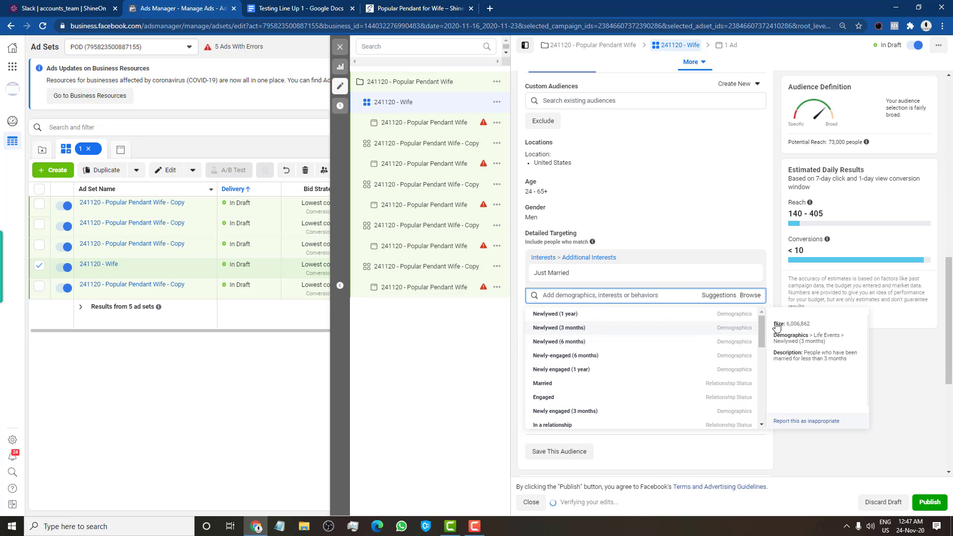
{"action": "left_click", "coordinate": [421, 385]}
Rename the edited ad set as 241120 - Just Married
{"action": "scroll", "coordinate": [670, 364], "scroll_direction": "up", "scroll_amount": 11}
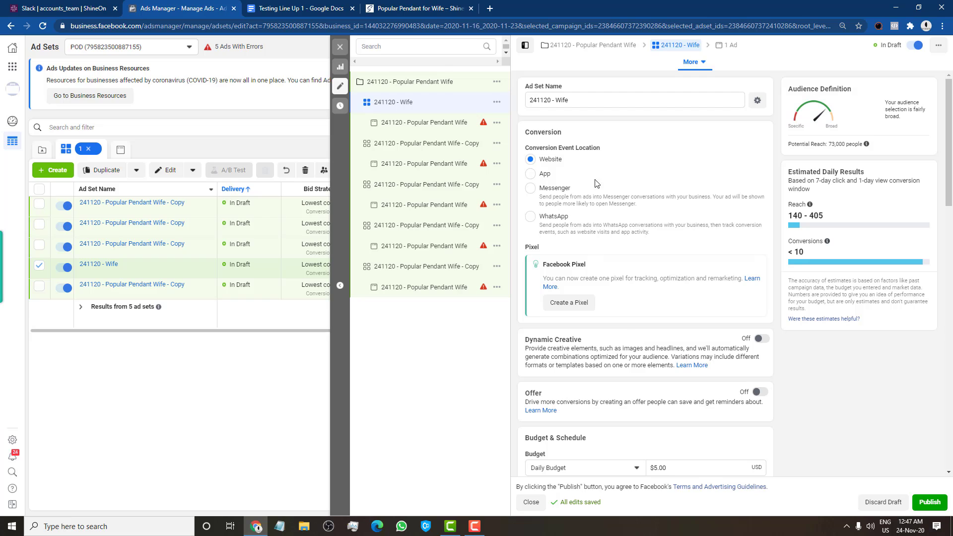
{"action": "double_click", "coordinate": [572, 102]}
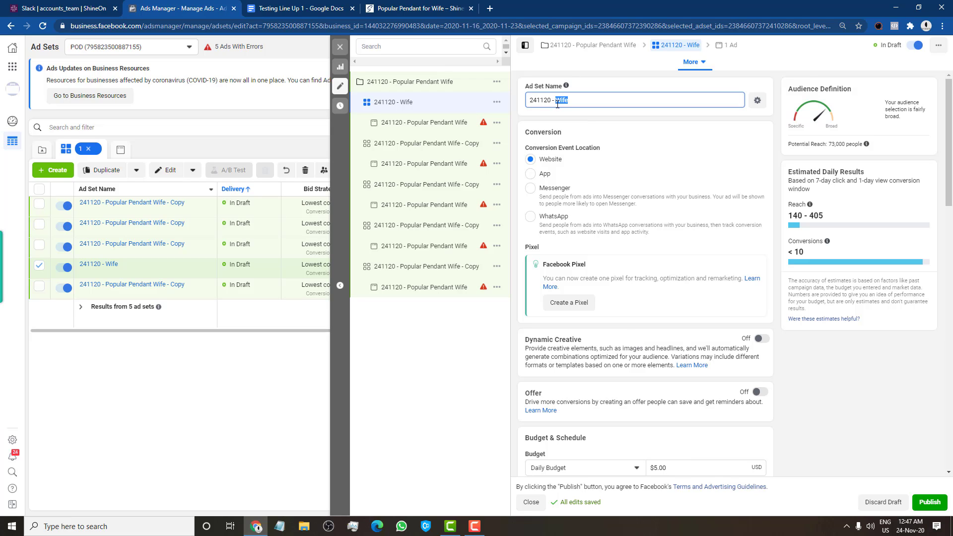
{"action": "type", "text": "Hust Married"}
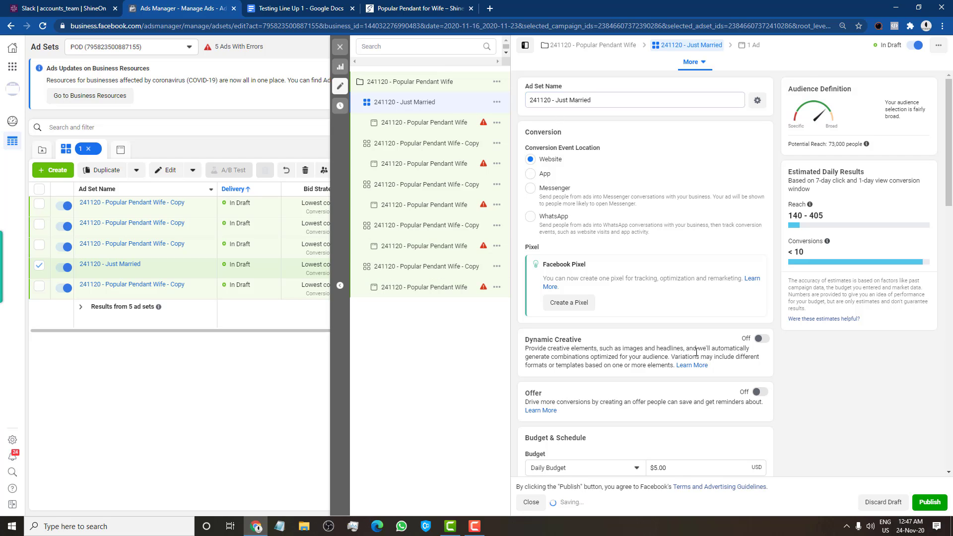
{"action": "left_click", "coordinate": [446, 327]}
Open the last Popular Pendant Wife copy in the ad set list for editing and go to its detailed targeting
{"action": "mouse_move", "coordinate": [133, 296]}
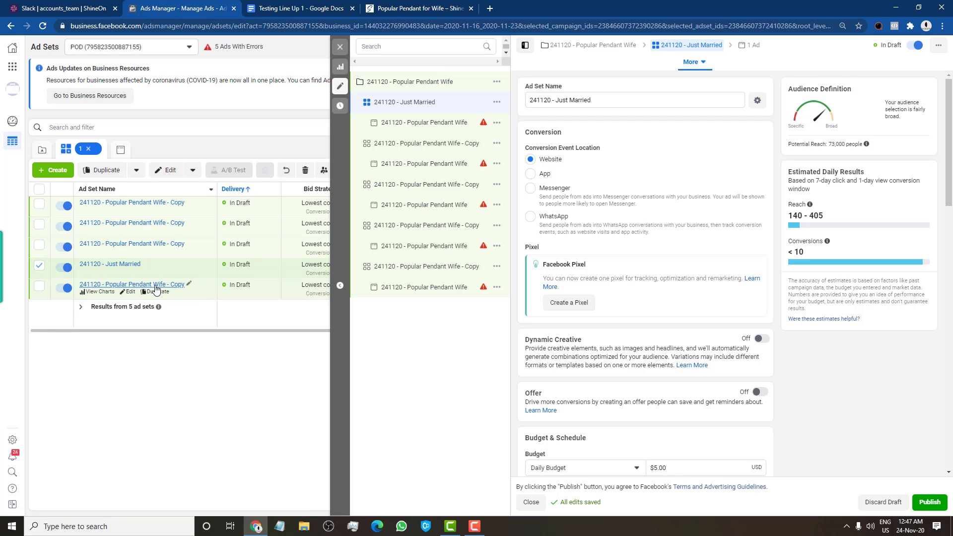
{"action": "left_click", "coordinate": [131, 292]}
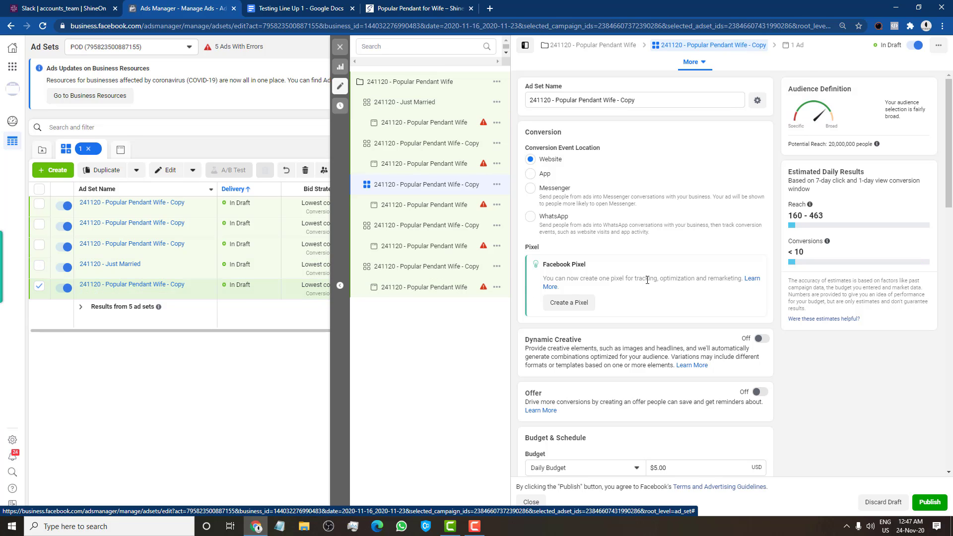
{"action": "scroll", "coordinate": [624, 317], "scroll_direction": "down", "scroll_amount": 6}
{"action": "scroll", "coordinate": [623, 318], "scroll_direction": "down", "scroll_amount": 7}
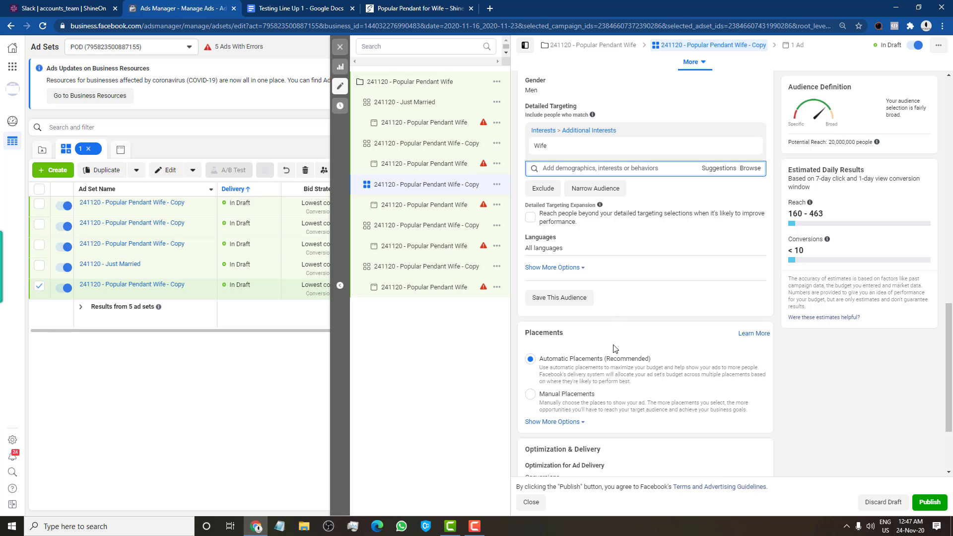
{"action": "mouse_move", "coordinate": [574, 146]}
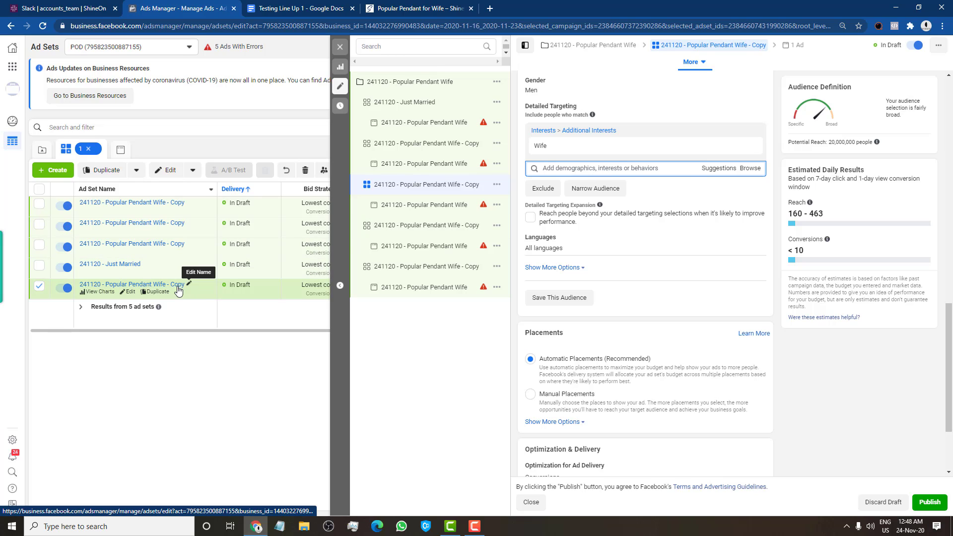
{"action": "left_click", "coordinate": [189, 283]}
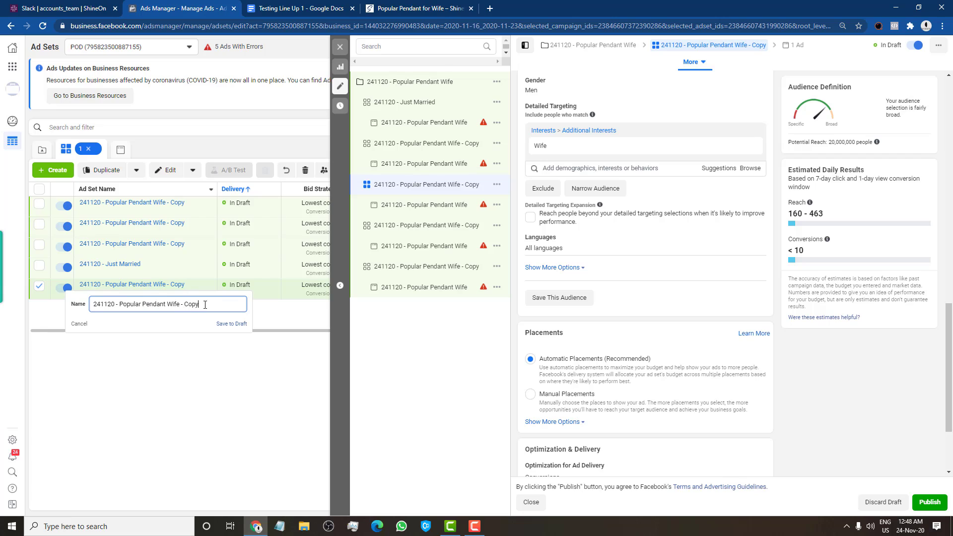
{"action": "left_click_drag", "start_coordinate": [205, 305], "coordinate": [121, 303]}
{"action": "type", "text": "M"}
{"action": "left_click", "coordinate": [218, 381]}
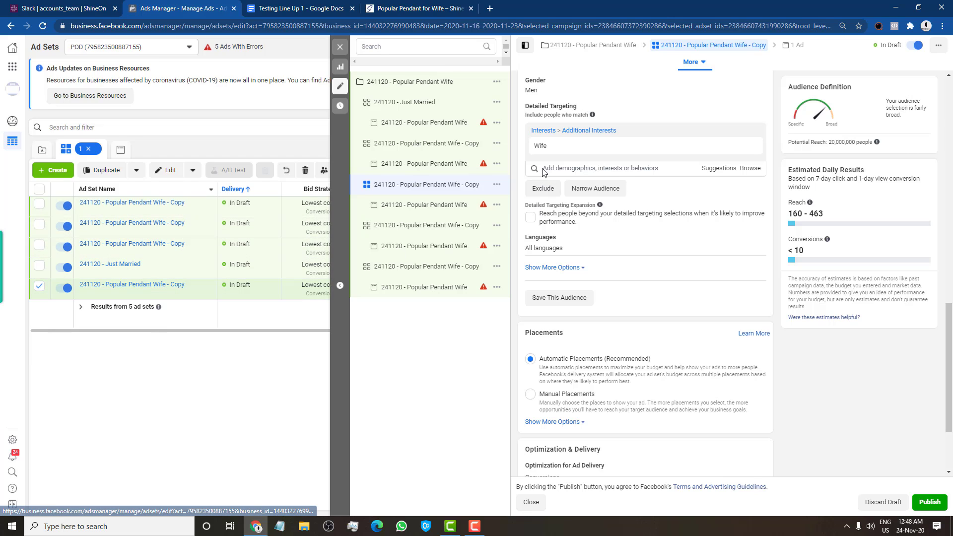
In this copy's detailed targeting, add the relationship status Married and remove the Wife interest
{"action": "scroll", "coordinate": [612, 252], "scroll_direction": "up", "scroll_amount": 15}
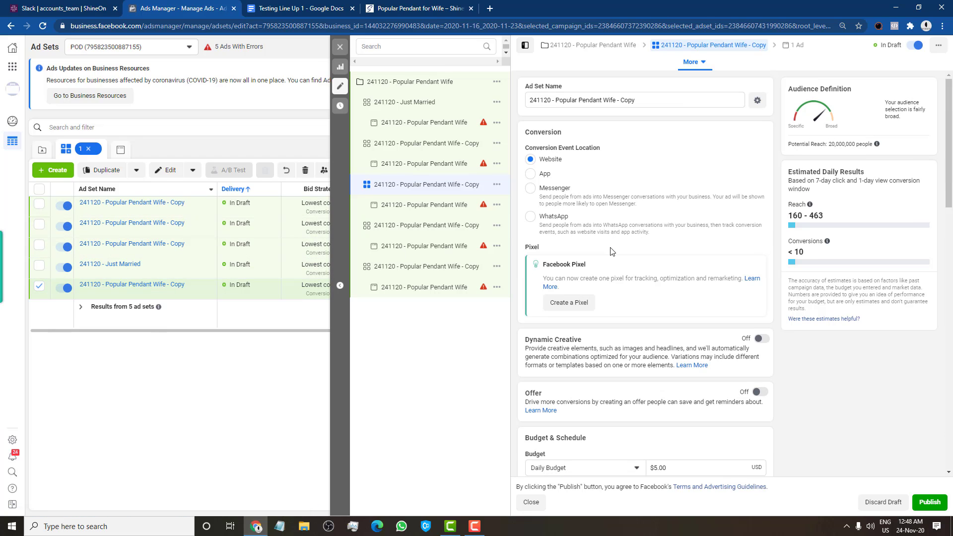
{"action": "scroll", "coordinate": [611, 263], "scroll_direction": "down", "scroll_amount": 7}
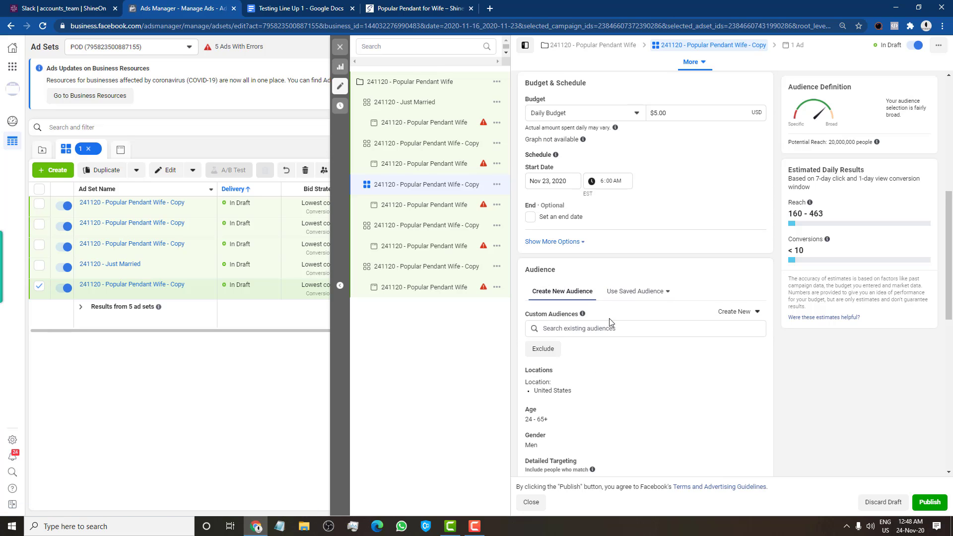
{"action": "scroll", "coordinate": [619, 312], "scroll_direction": "up", "scroll_amount": 7}
{"action": "scroll", "coordinate": [626, 318], "scroll_direction": "down", "scroll_amount": 15}
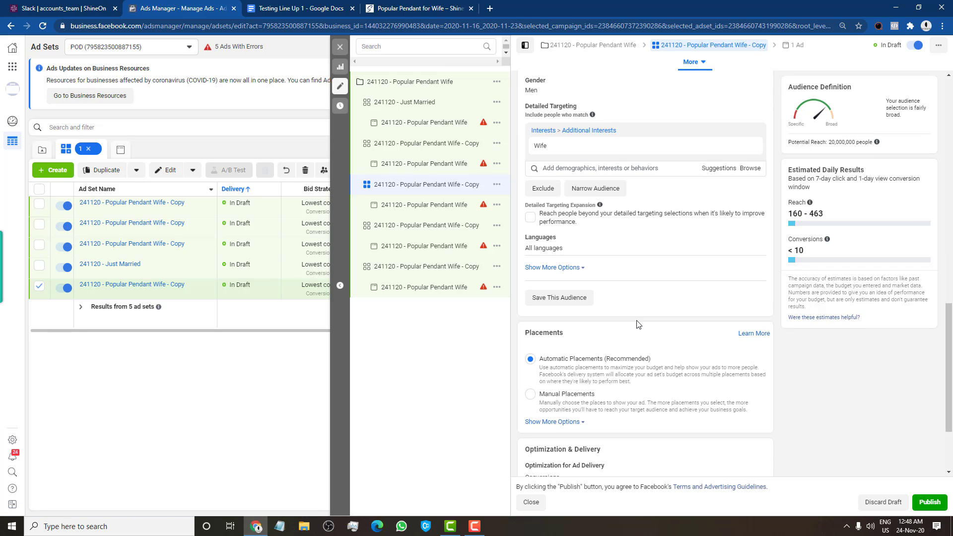
{"action": "scroll", "coordinate": [634, 338], "scroll_direction": "up", "scroll_amount": 6}
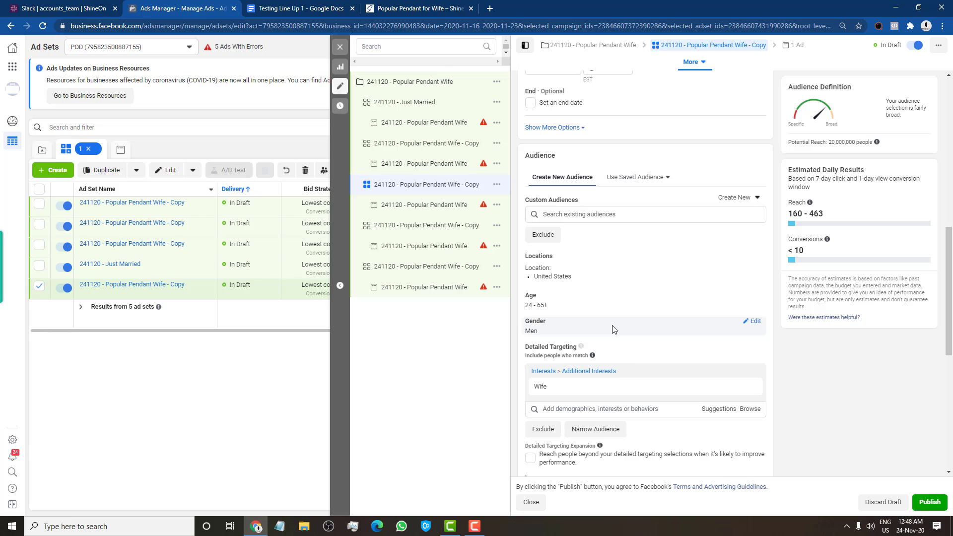
{"action": "left_click", "coordinate": [645, 410]}
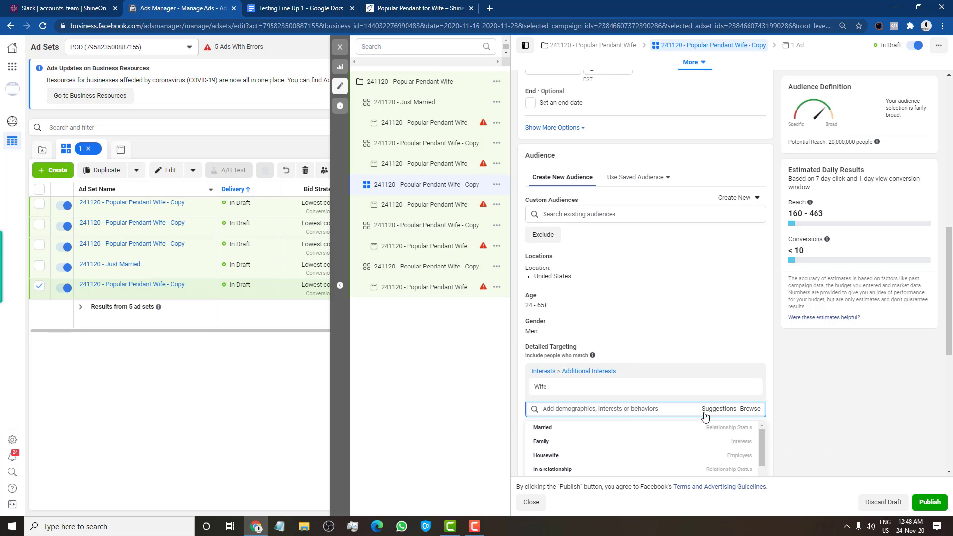
{"action": "left_click", "coordinate": [571, 427]}
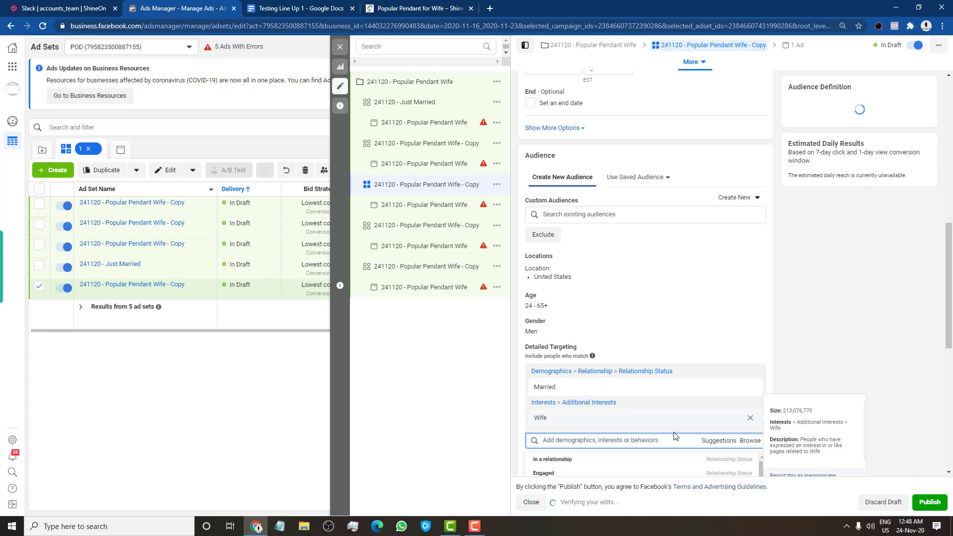
{"action": "left_click", "coordinate": [752, 418]}
{"action": "scroll", "coordinate": [668, 336], "scroll_direction": "up", "scroll_amount": 10}
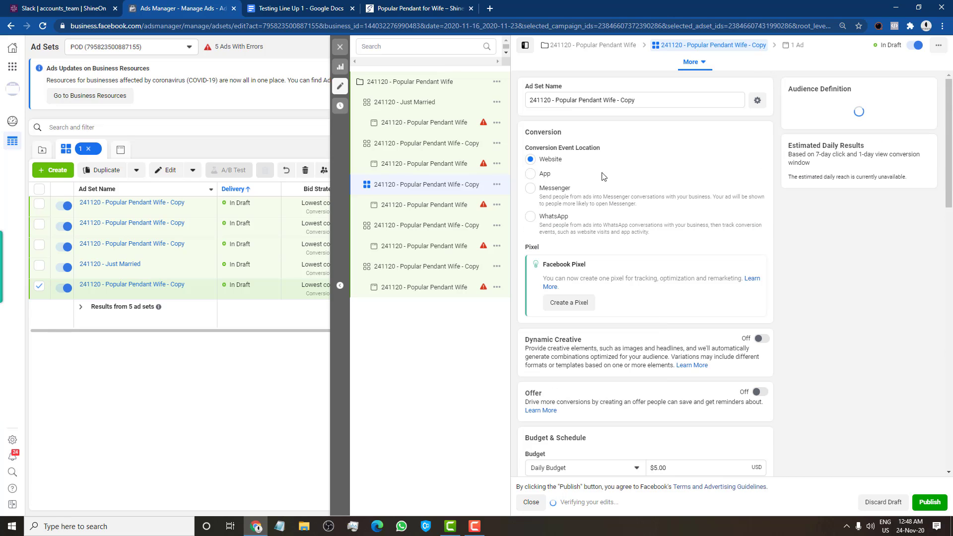
Rename the edited ad set as 241120 - Married
{"action": "left_click_drag", "start_coordinate": [644, 101], "coordinate": [557, 100]}
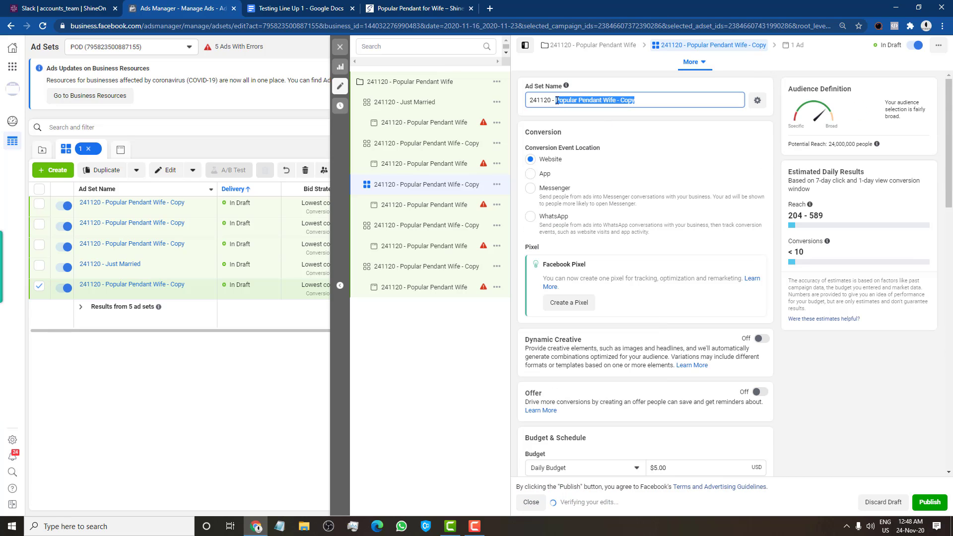
{"action": "type", "text": "Married"}
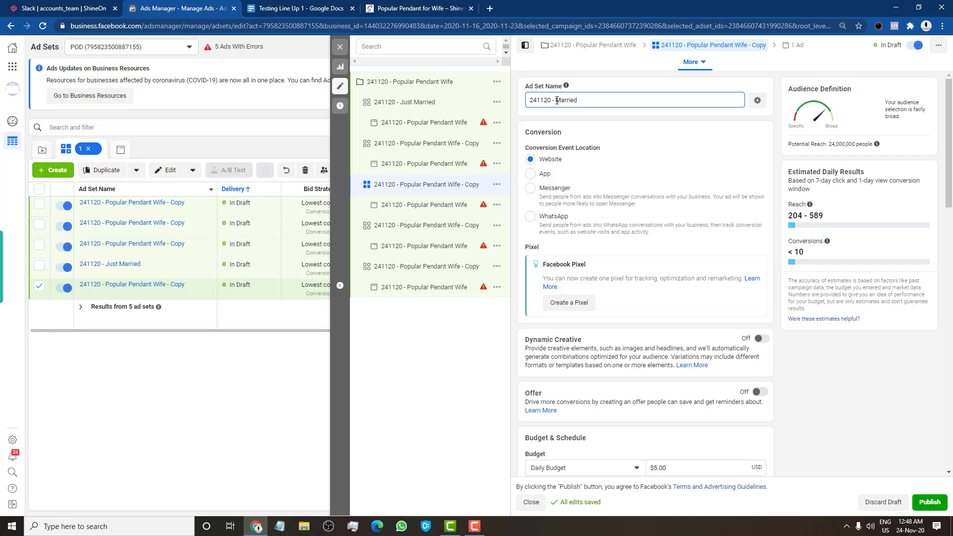
{"action": "left_click", "coordinate": [710, 178]}
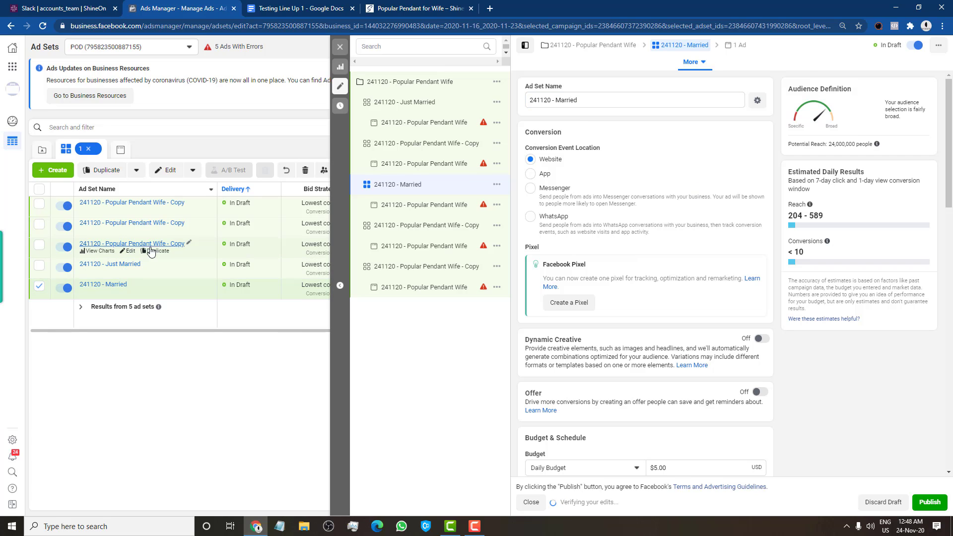
Edit the Popular Pendant Wife copy listed just above Just Married, replacing its Wife interest with My Wife and Kids in detailed targeting
{"action": "left_click", "coordinate": [127, 252]}
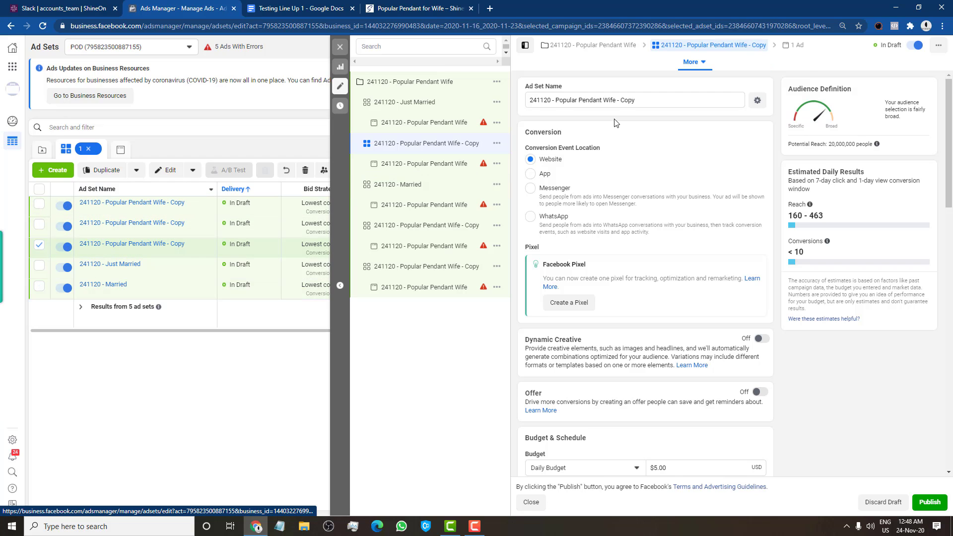
{"action": "scroll", "coordinate": [659, 235], "scroll_direction": "down", "scroll_amount": 4}
{"action": "scroll", "coordinate": [659, 235], "scroll_direction": "down", "scroll_amount": 10}
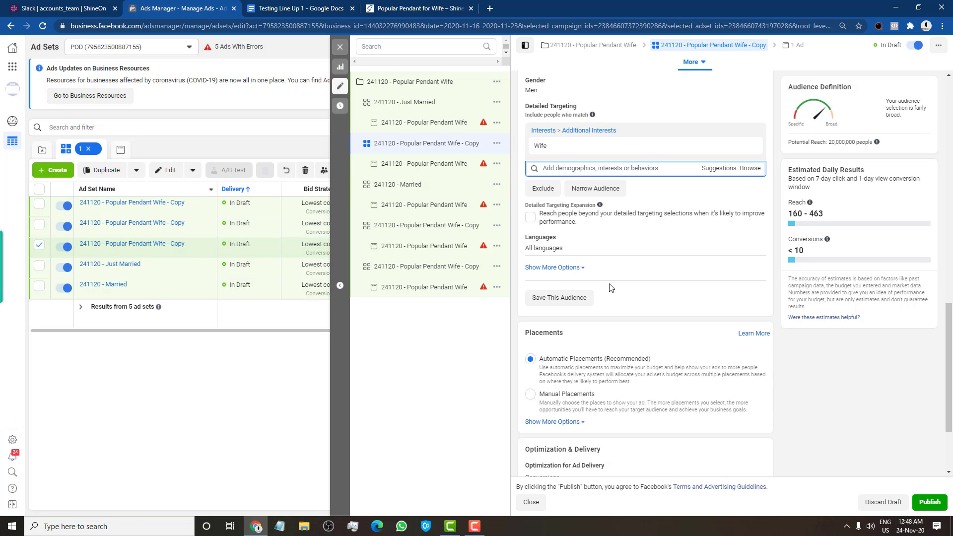
{"action": "left_click", "coordinate": [715, 169]}
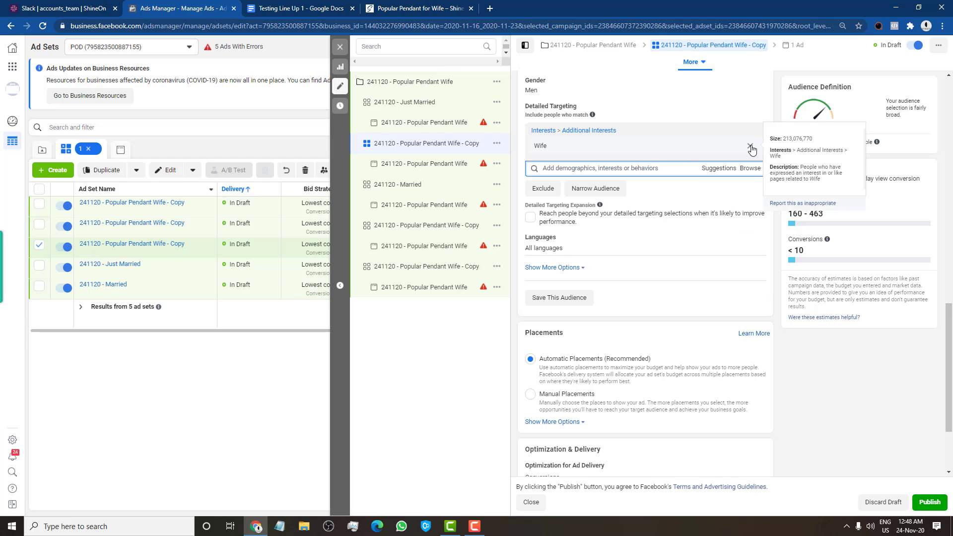
{"action": "left_click", "coordinate": [751, 146]}
{"action": "left_click", "coordinate": [603, 135]}
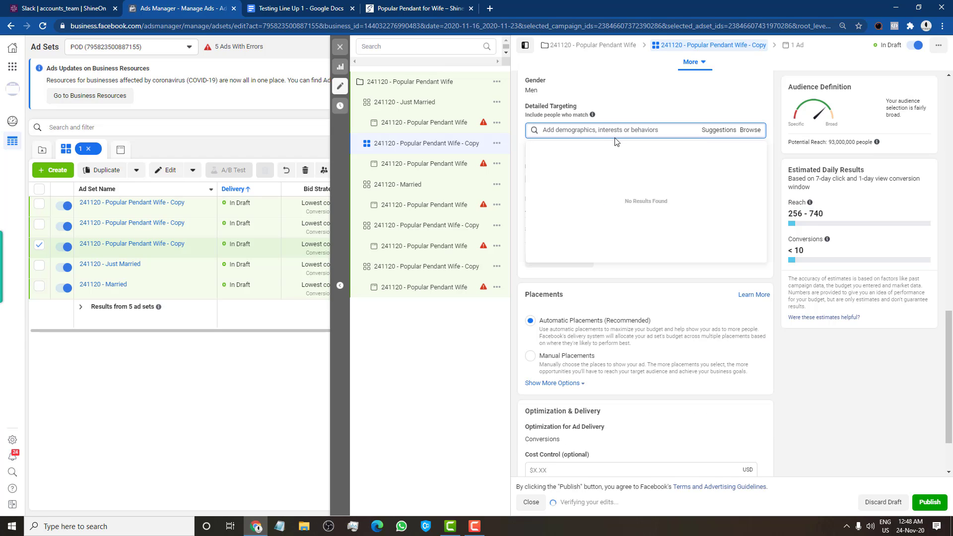
{"action": "type", "text": "Wife"}
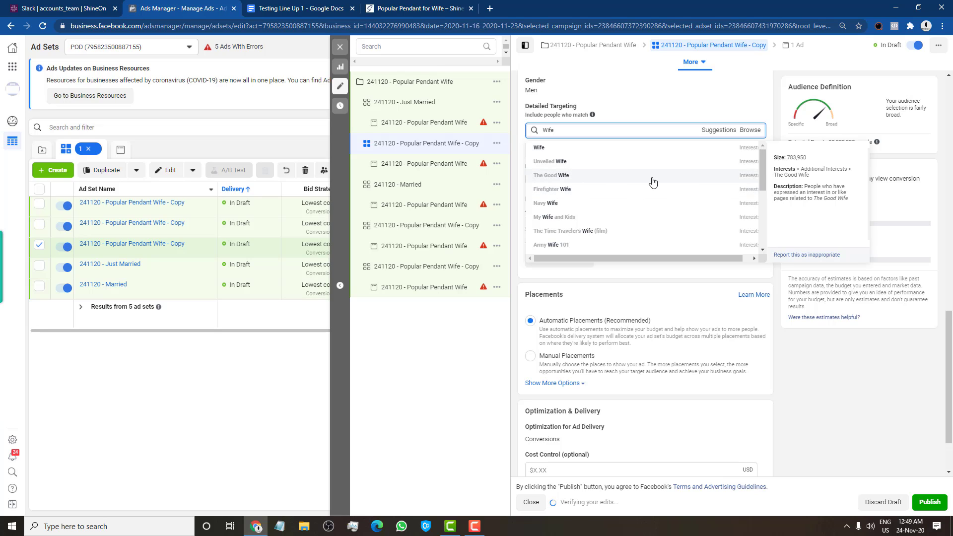
{"action": "left_click", "coordinate": [585, 217]}
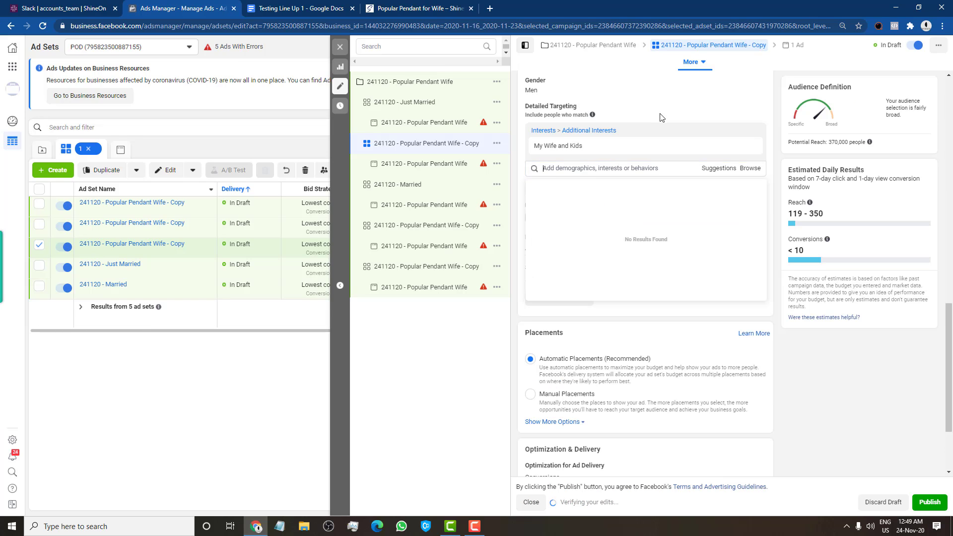
Rename the edited ad set as 241120 - My Wife and Kid
{"action": "scroll", "coordinate": [578, 215], "scroll_direction": "up", "scroll_amount": 15}
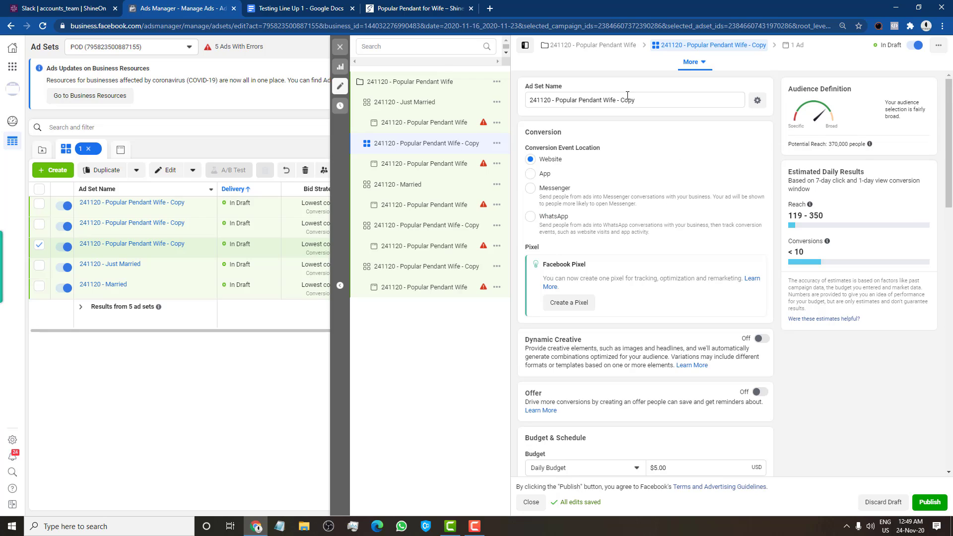
{"action": "left_click", "coordinate": [582, 101]}
{"action": "left_click_drag", "start_coordinate": [635, 100], "coordinate": [554, 102]}
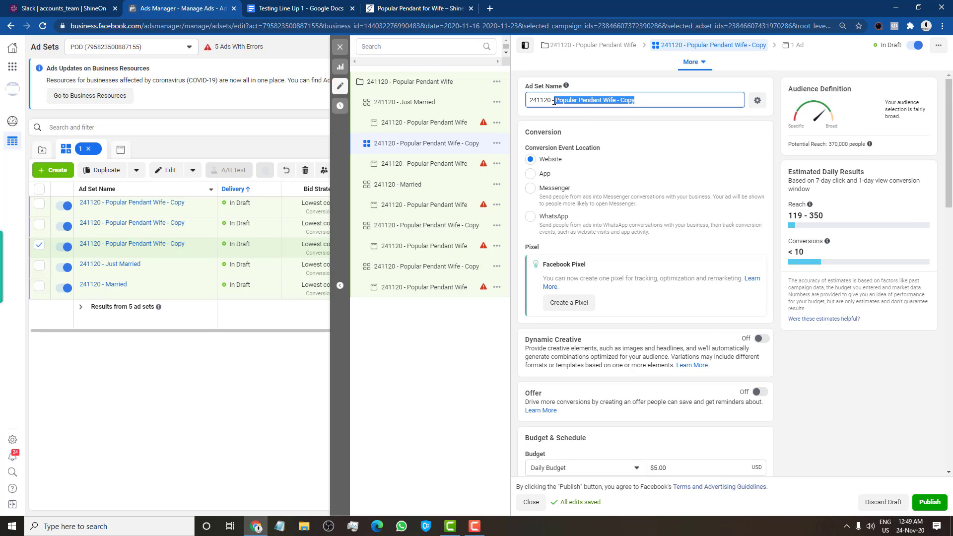
{"action": "type", "text": "My Wife "}
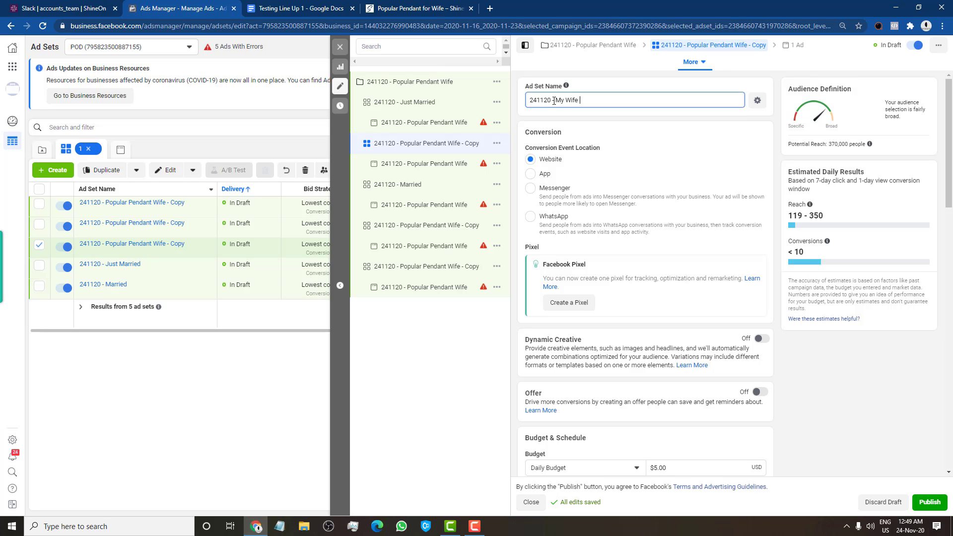
{"action": "type", "text": "and Kid"}
{"action": "left_click", "coordinate": [684, 162]}
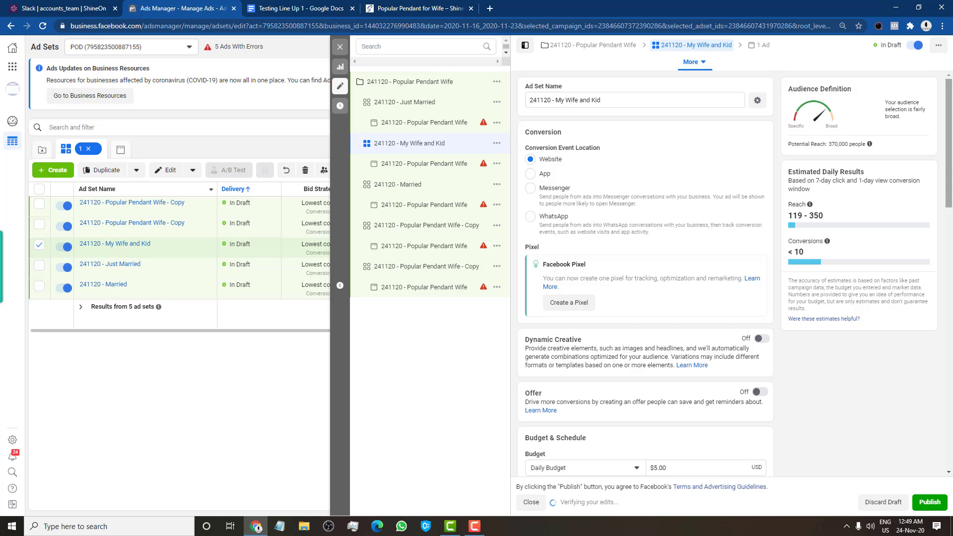
Edit the Popular Pendant Wife copy listed just above My Wife and Kid, adding the suggested interest Family and removing the Wife interest
{"action": "scroll", "coordinate": [684, 161], "scroll_direction": "down", "scroll_amount": 3}
{"action": "scroll", "coordinate": [645, 273], "scroll_direction": "down", "scroll_amount": 5}
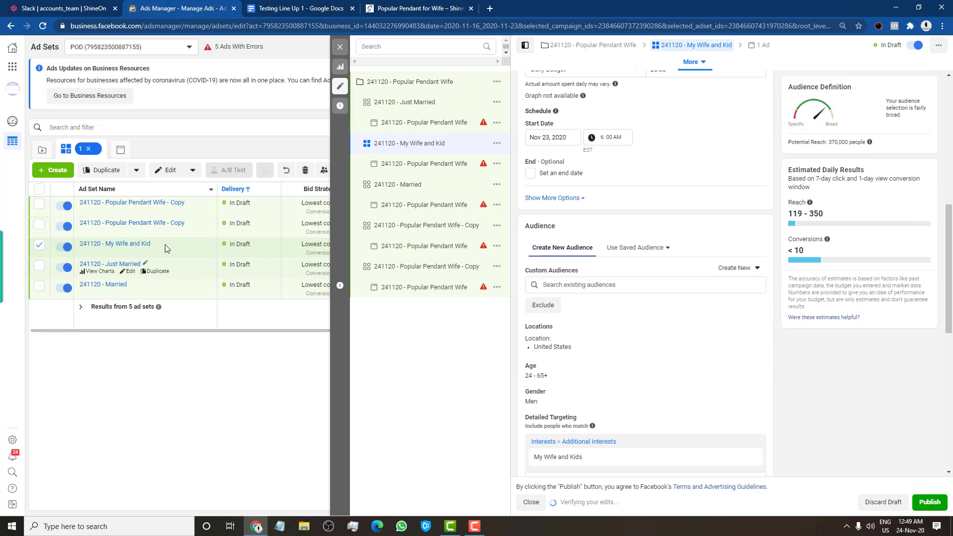
{"action": "left_click", "coordinate": [39, 244]}
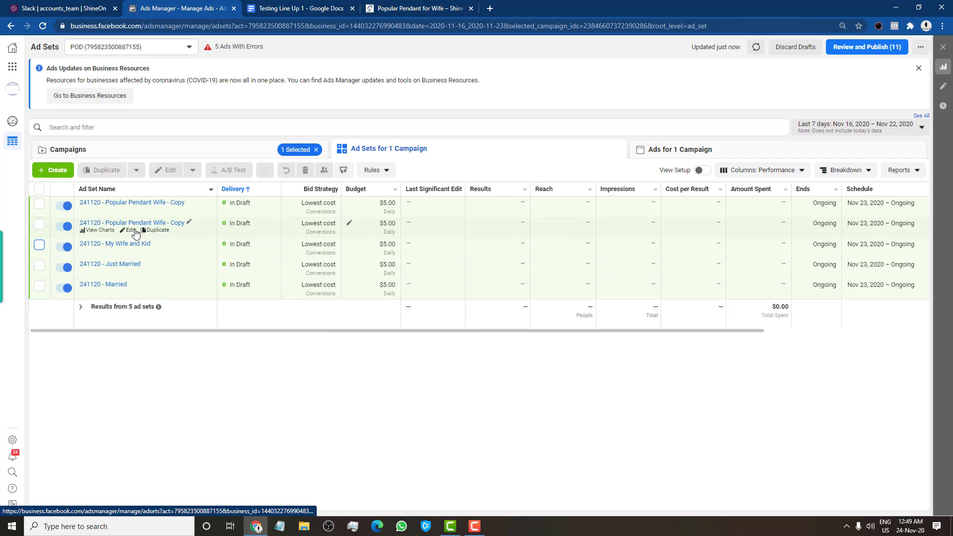
{"action": "left_click", "coordinate": [130, 231]}
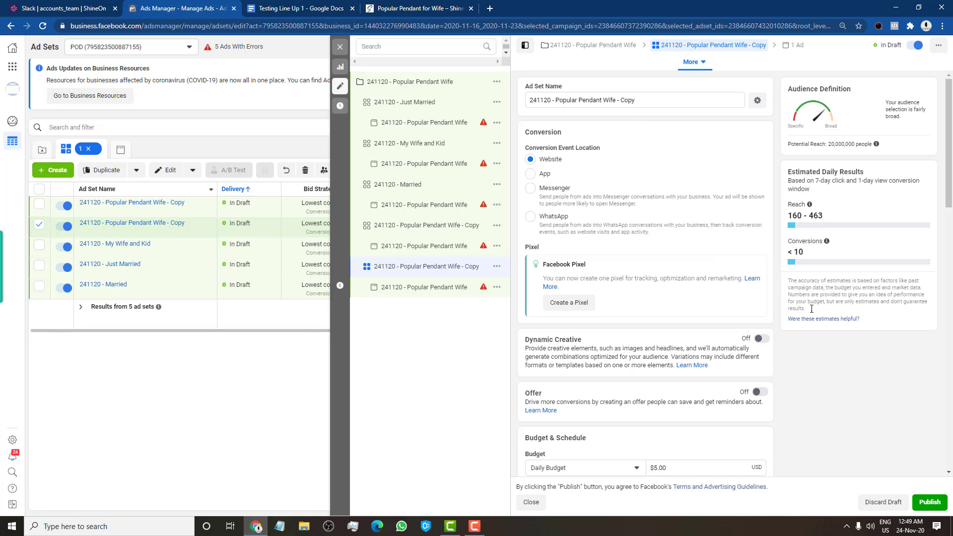
{"action": "left_click_drag", "start_coordinate": [952, 169], "coordinate": [944, 359]}
{"action": "left_click", "coordinate": [639, 276]}
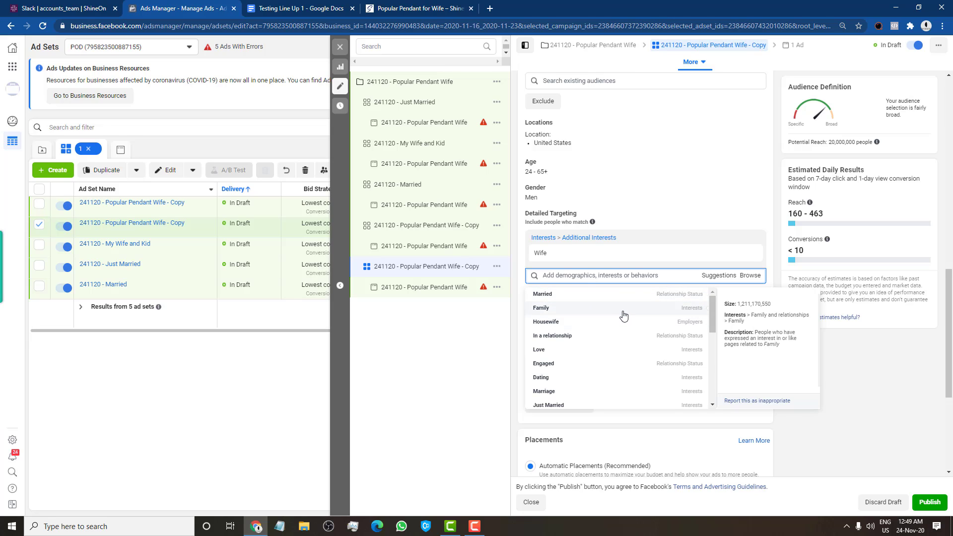
{"action": "left_click", "coordinate": [622, 310]}
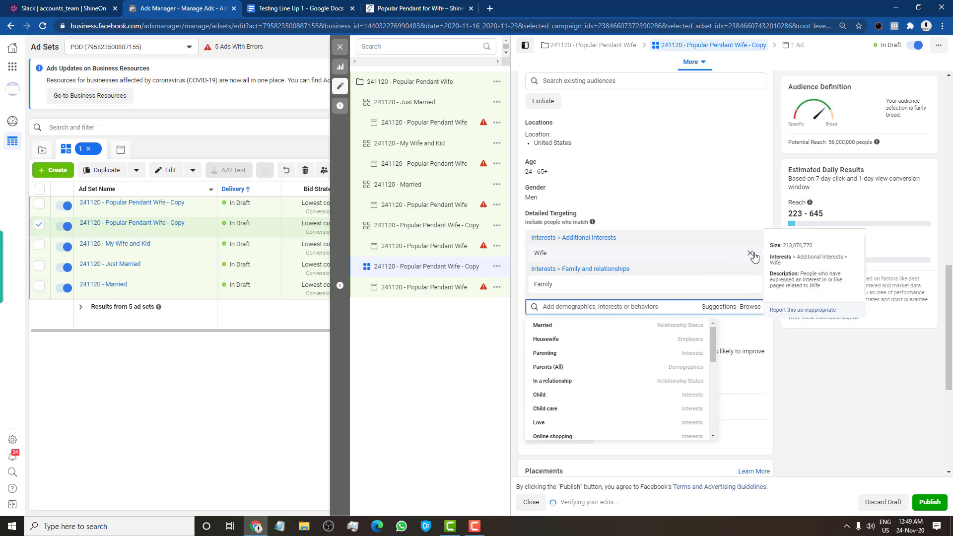
{"action": "left_click", "coordinate": [750, 253]}
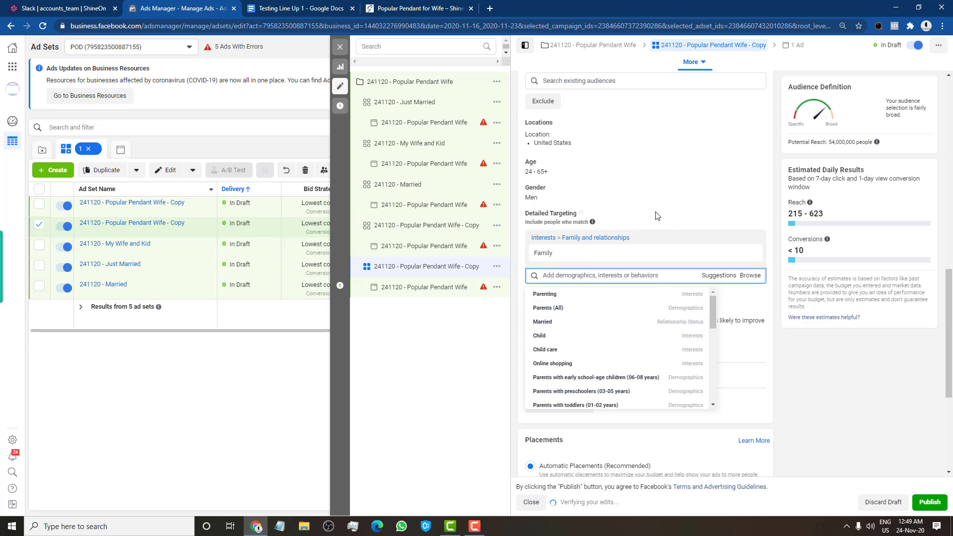
Rename the edited ad set as 241120 - Family
{"action": "scroll", "coordinate": [660, 212], "scroll_direction": "up", "scroll_amount": 12}
{"action": "left_click_drag", "start_coordinate": [640, 101], "coordinate": [557, 102]}
{"action": "type", "text": "Family"}
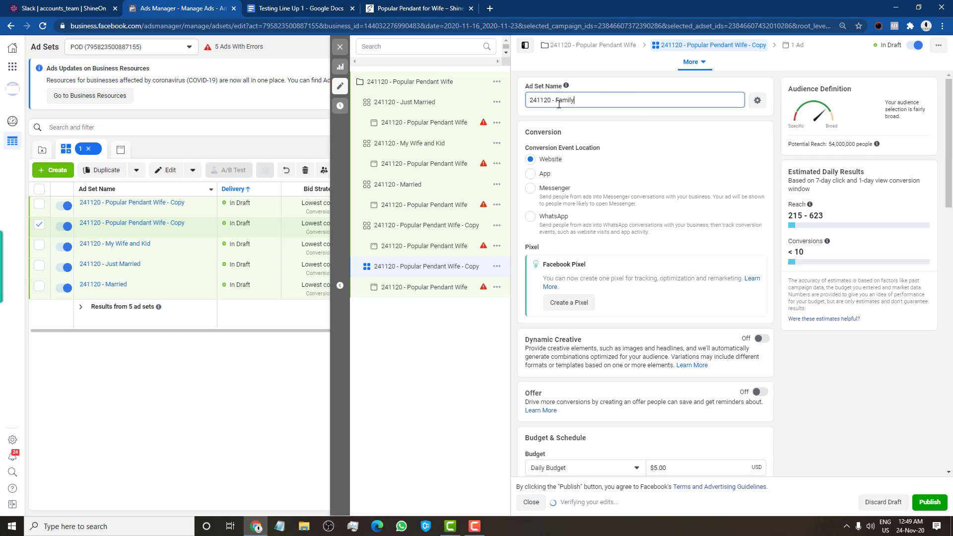
{"action": "left_click", "coordinate": [632, 152]}
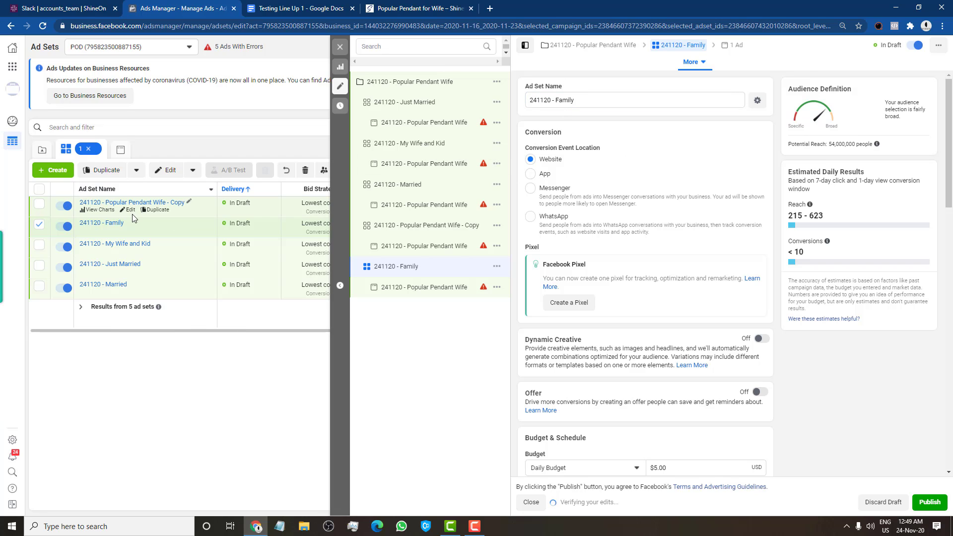
Open the remaining Popular Pendant Wife copy for editing and go to its detailed targeting
{"action": "left_click", "coordinate": [130, 203]}
{"action": "scroll", "coordinate": [951, 145], "scroll_direction": "down", "scroll_amount": 1}
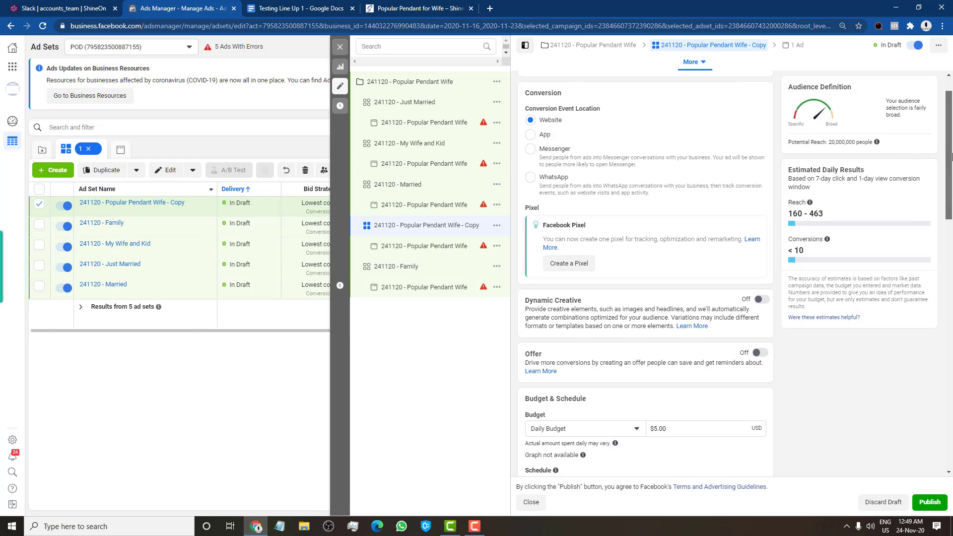
{"action": "scroll", "coordinate": [938, 259], "scroll_direction": "down", "scroll_amount": 5}
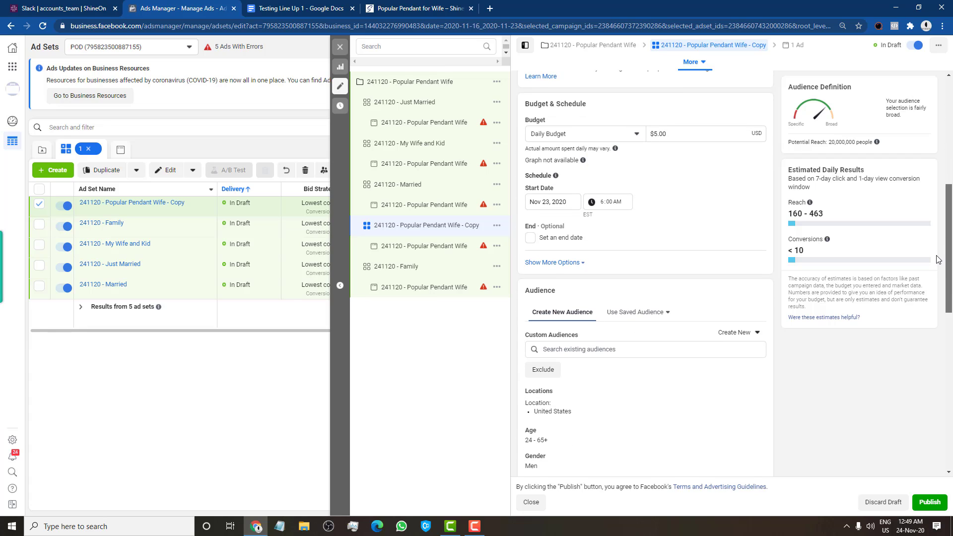
{"action": "scroll", "coordinate": [938, 259], "scroll_direction": "down", "scroll_amount": 4}
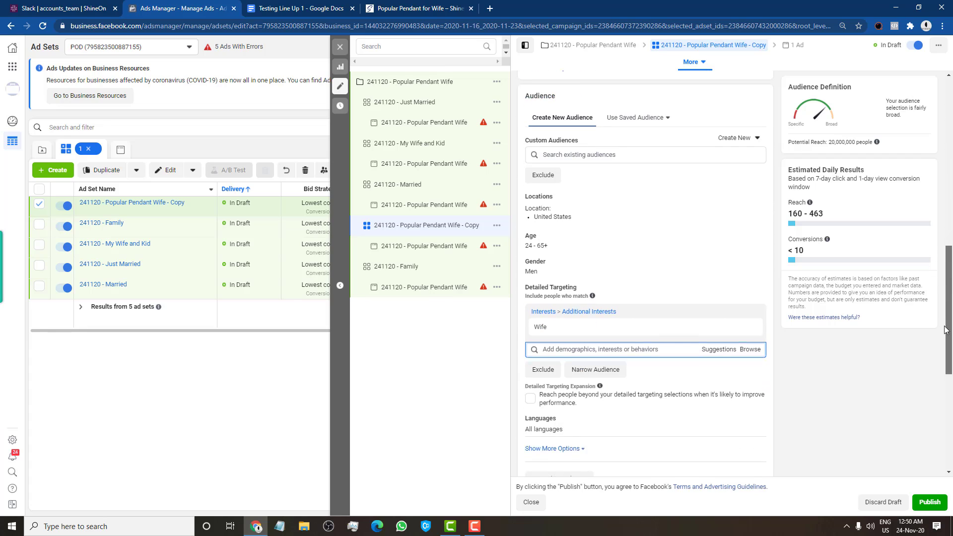
Examine the detailed targeting suggestions for an interest to use instead of Wife
{"action": "left_click", "coordinate": [713, 317]}
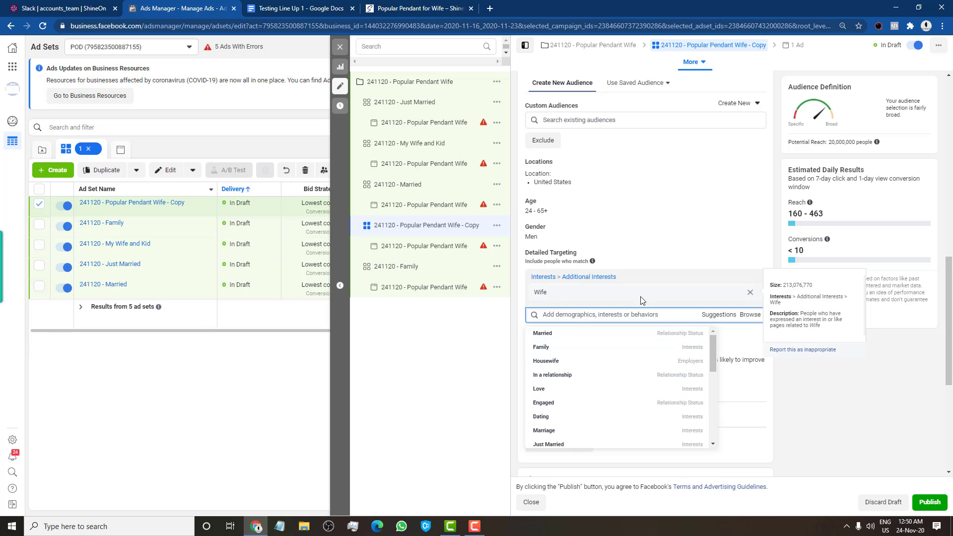
{"action": "left_click", "coordinate": [715, 317]}
{"action": "left_click", "coordinate": [707, 322]}
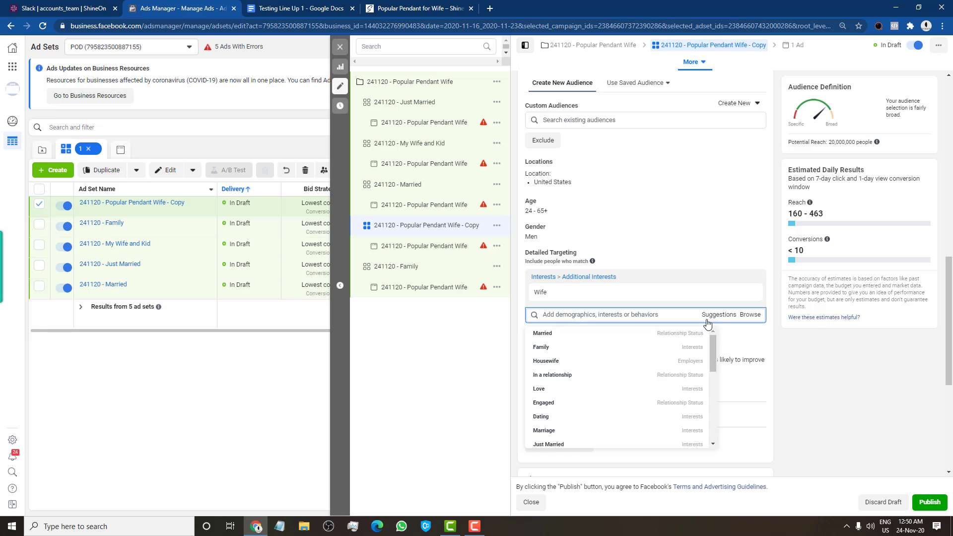
{"action": "scroll", "coordinate": [652, 397], "scroll_direction": "down", "scroll_amount": 2}
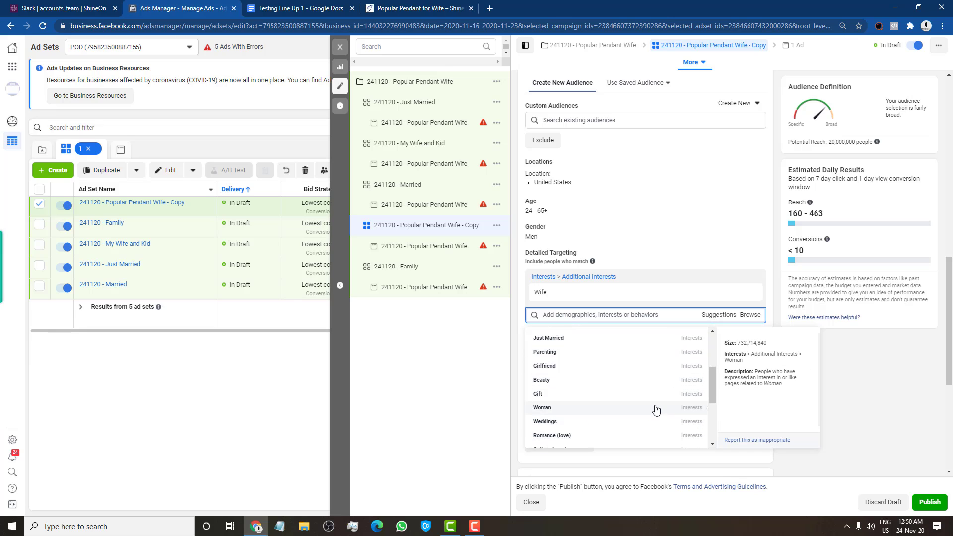
{"action": "scroll", "coordinate": [625, 422], "scroll_direction": "down", "scroll_amount": 2}
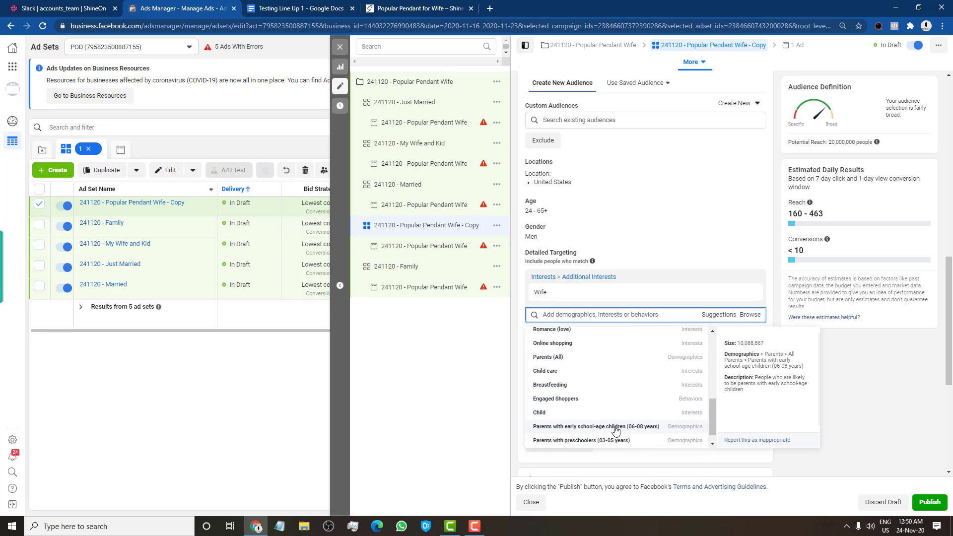
{"action": "scroll", "coordinate": [626, 434], "scroll_direction": "down", "scroll_amount": 1}
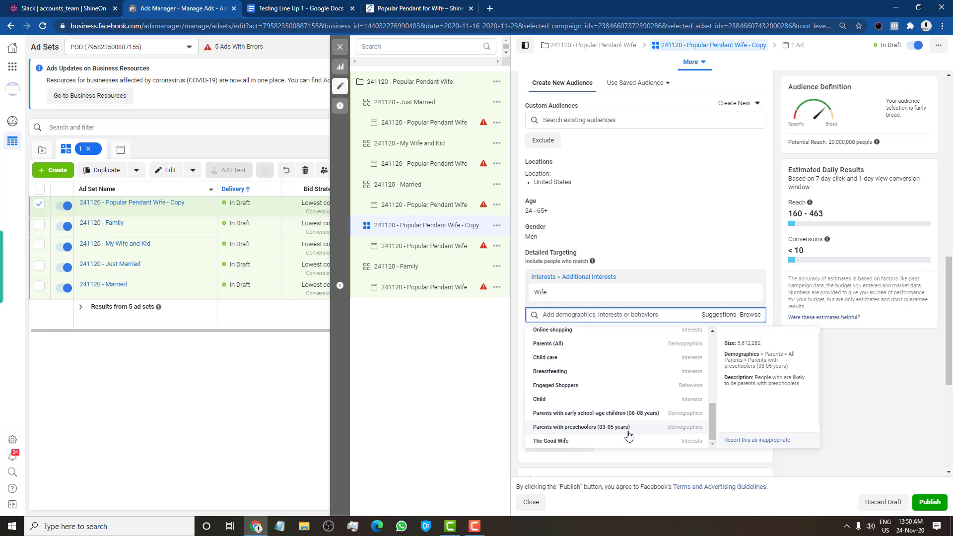
{"action": "scroll", "coordinate": [628, 432], "scroll_direction": "up", "scroll_amount": 5}
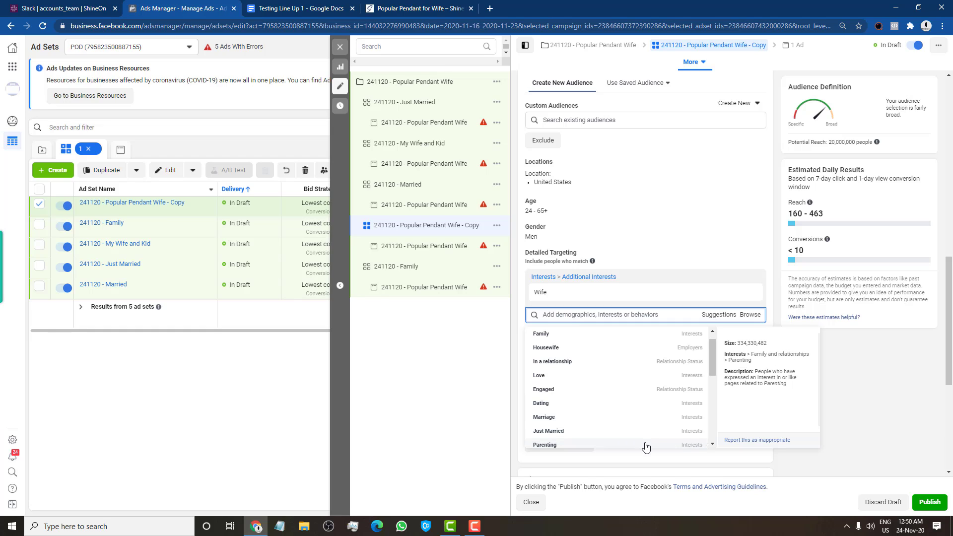
{"action": "left_click", "coordinate": [872, 391]}
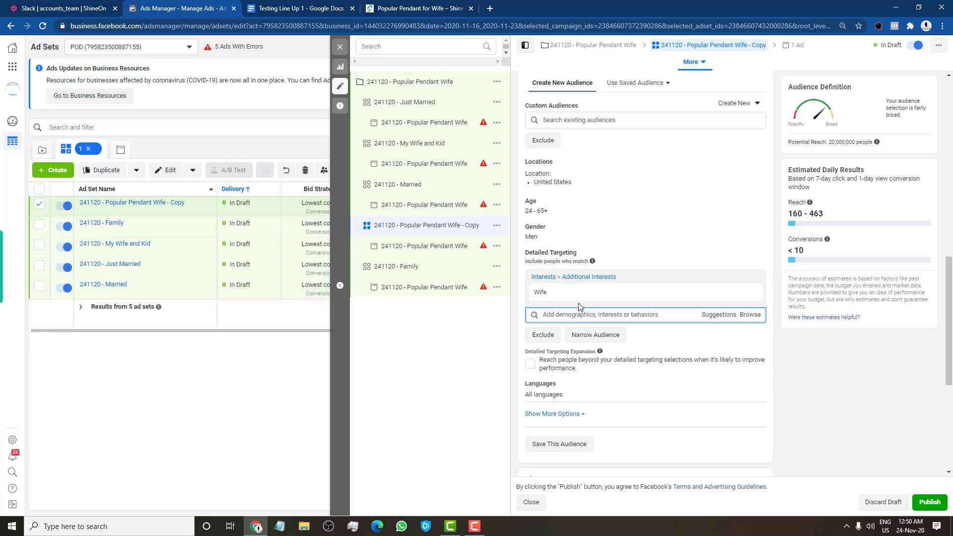
Remove the Wife interest from this copy's detailed targeting, search for wife and add the interest The Good Wife
{"action": "left_click", "coordinate": [752, 292]}
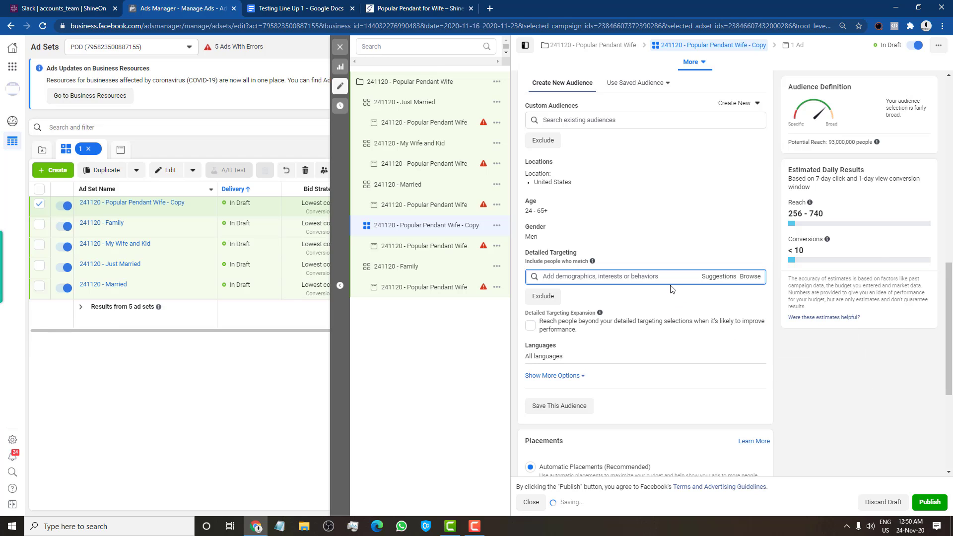
{"action": "left_click", "coordinate": [713, 277]}
{"action": "left_click", "coordinate": [657, 276]}
{"action": "type", "text": "wife"}
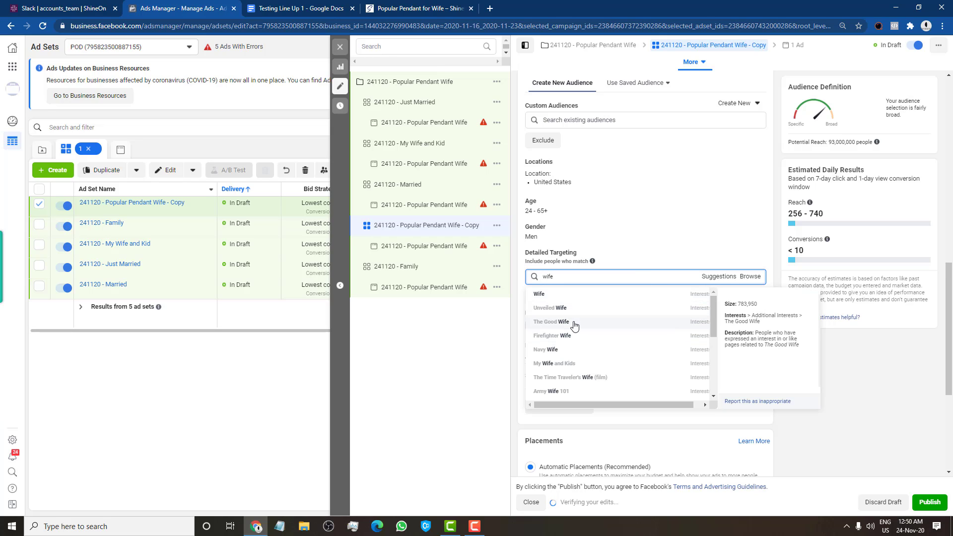
{"action": "left_click", "coordinate": [574, 326]}
Rename the edited ad set as 241120 - Good Wife and close the editor
{"action": "scroll", "coordinate": [650, 232], "scroll_direction": "up", "scroll_amount": 5}
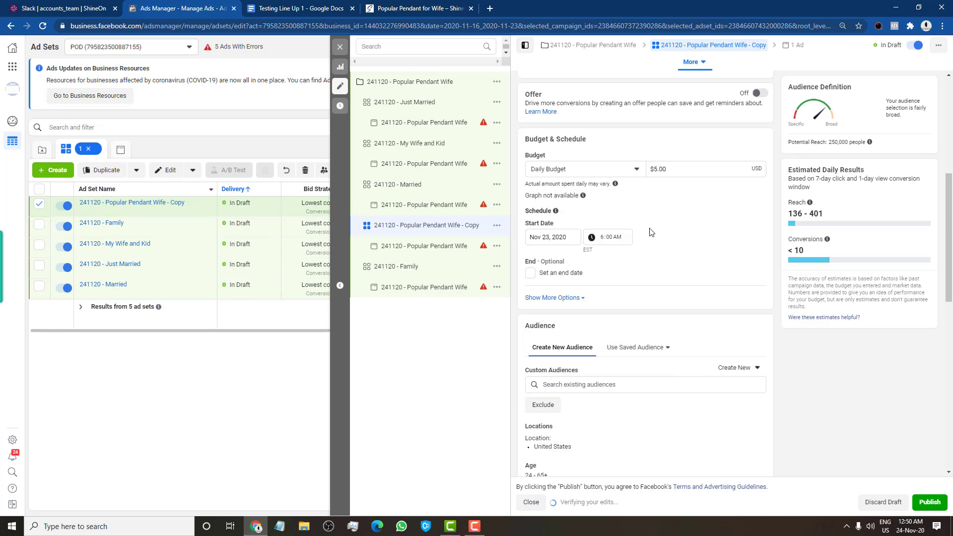
{"action": "scroll", "coordinate": [650, 232], "scroll_direction": "up", "scroll_amount": 6}
{"action": "left_click_drag", "start_coordinate": [640, 100], "coordinate": [555, 108]}
{"action": "type", "text": "Good "}
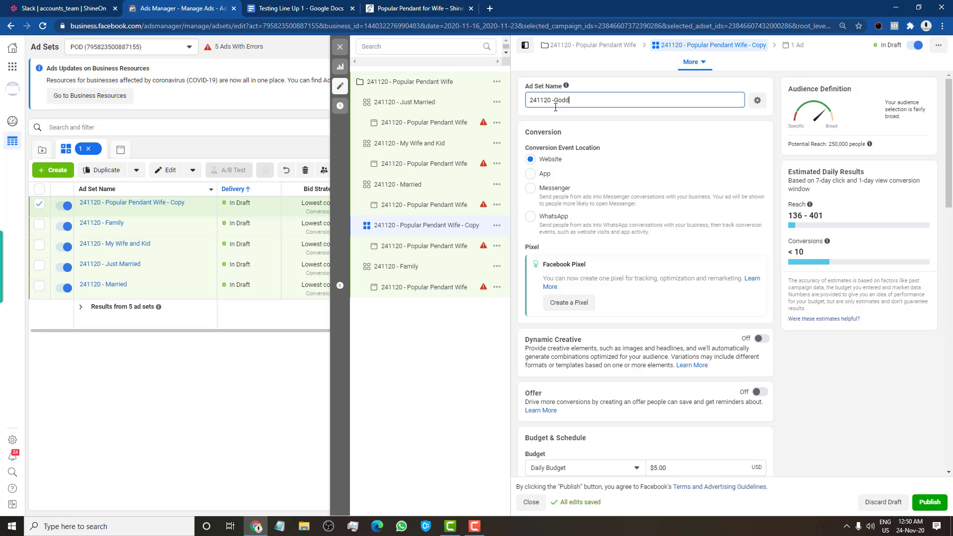
{"action": "type", "text": "Wife"}
{"action": "left_click", "coordinate": [225, 379]}
{"action": "mouse_move", "coordinate": [159, 234]}
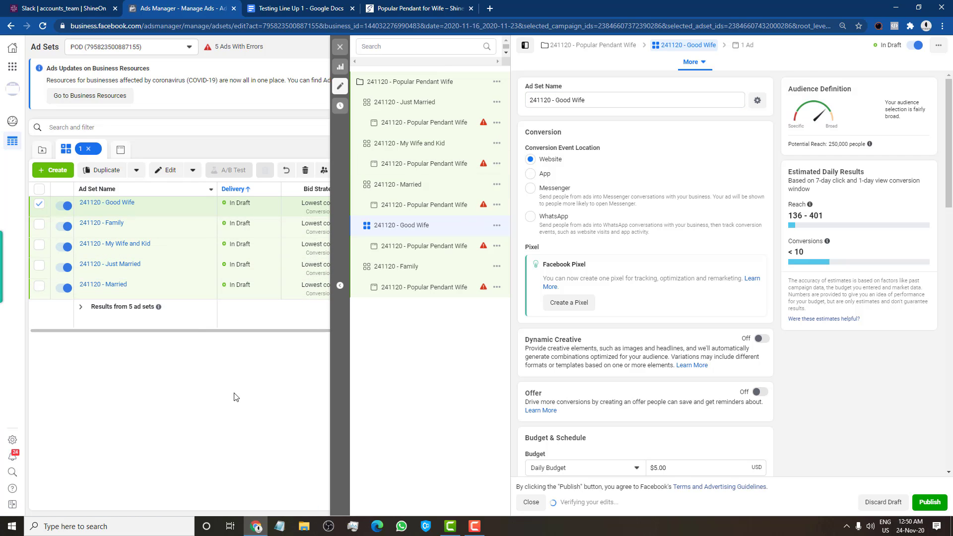
{"action": "left_click", "coordinate": [340, 46]}
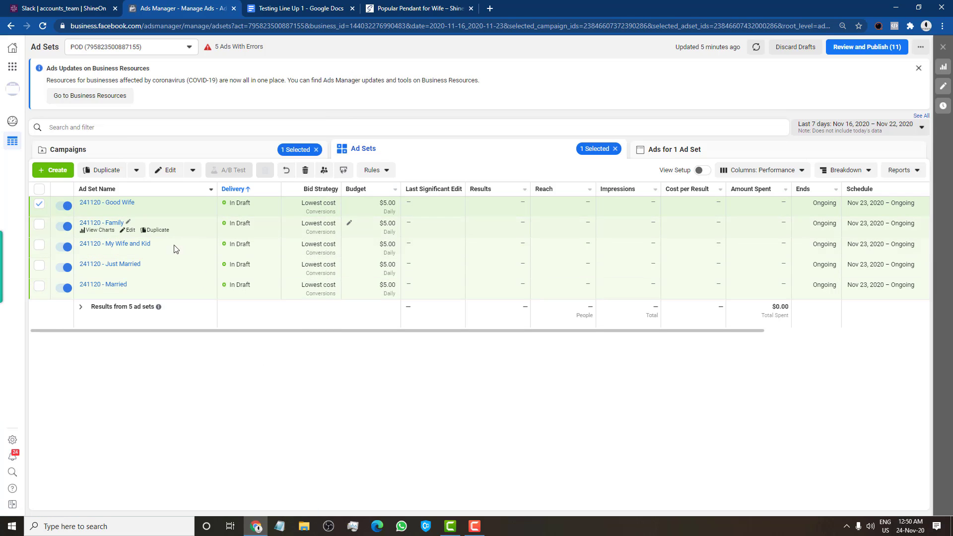
View the ads of all five selected ad sets, and return to the ad set list with the selection cleared
{"action": "left_click", "coordinate": [39, 189]}
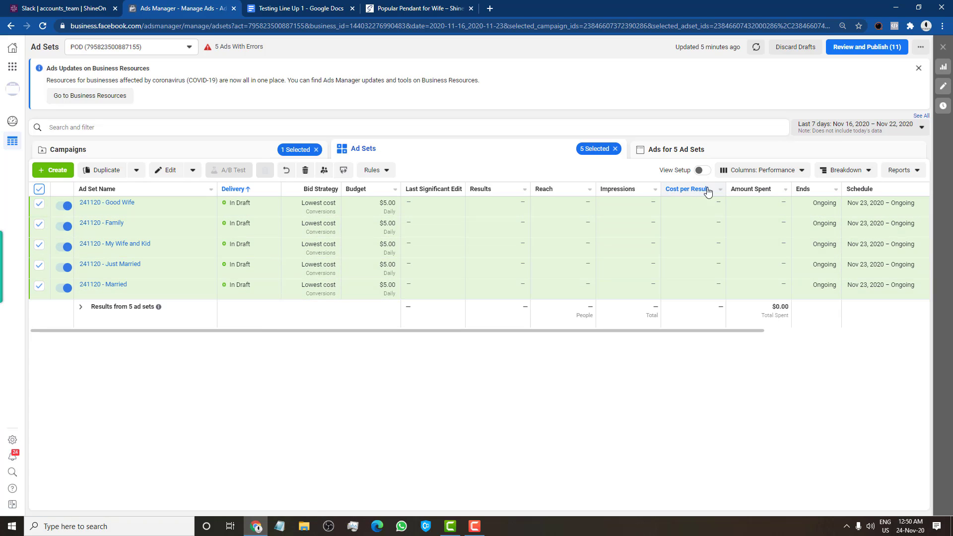
{"action": "left_click", "coordinate": [685, 155]}
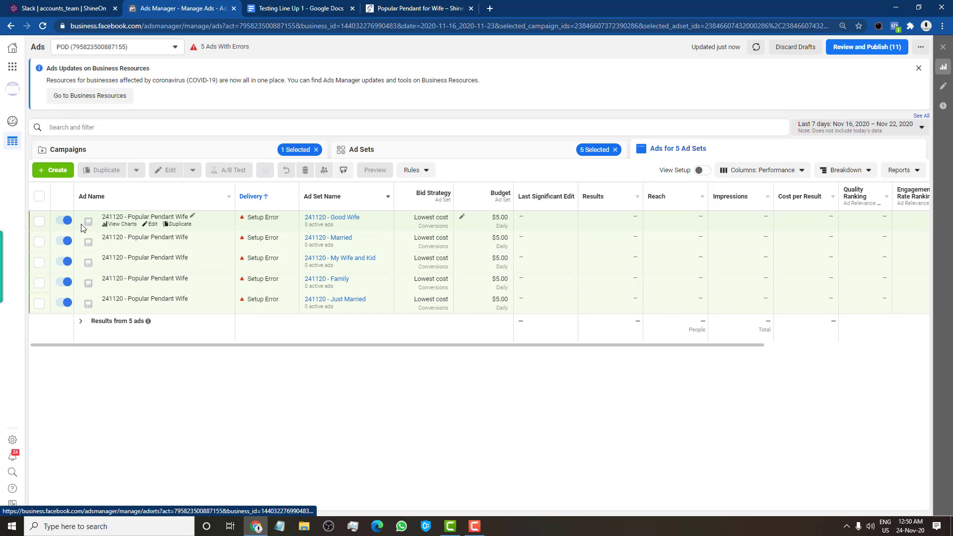
{"action": "left_click", "coordinate": [436, 149]}
{"action": "left_click", "coordinate": [39, 189]}
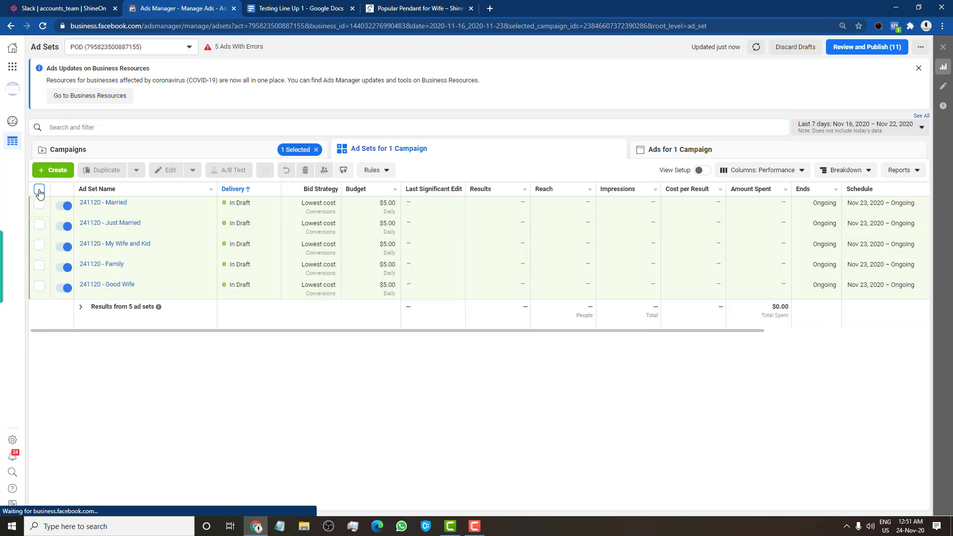
Open the ads of the 241120 - Married ad set, return to the ad sets and deselect it
{"action": "left_click", "coordinate": [103, 202]}
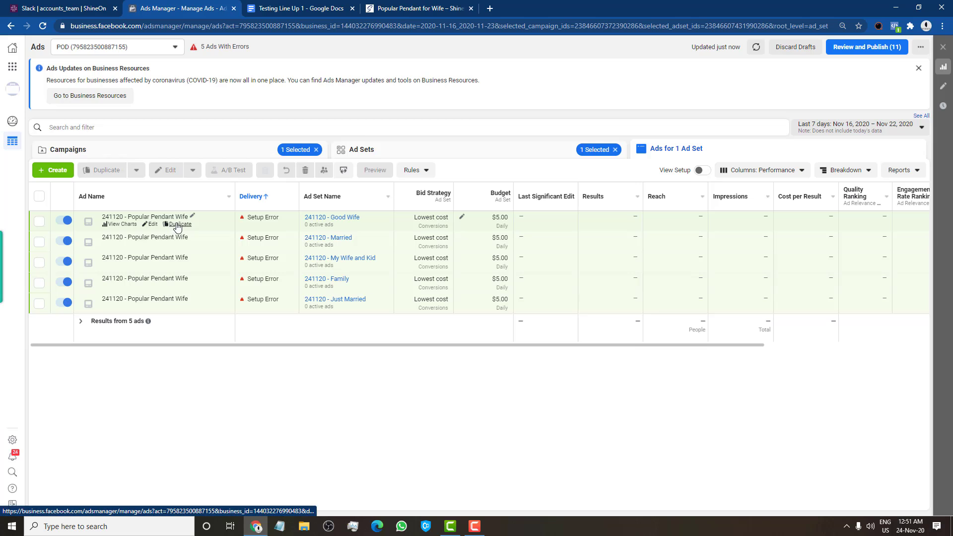
{"action": "mouse_move", "coordinate": [185, 225]}
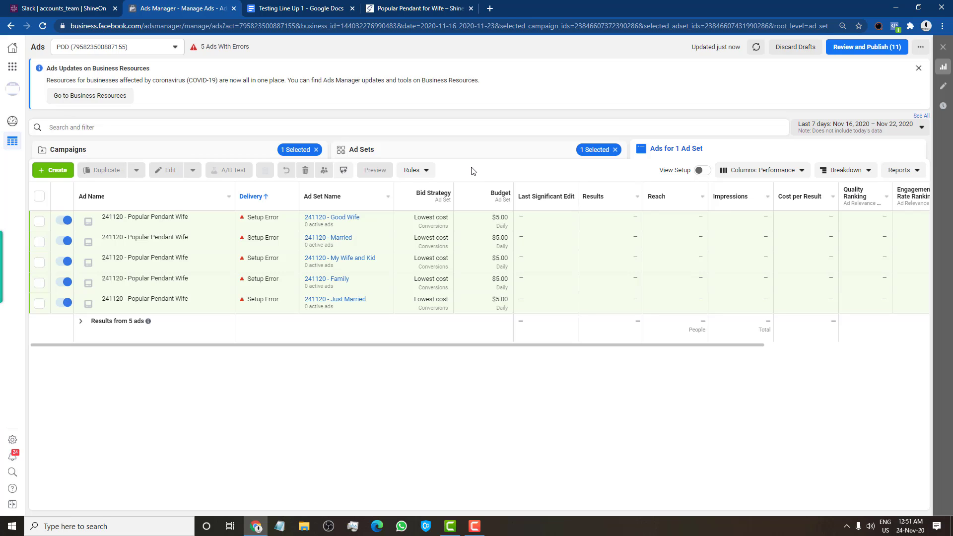
{"action": "left_click", "coordinate": [447, 149]}
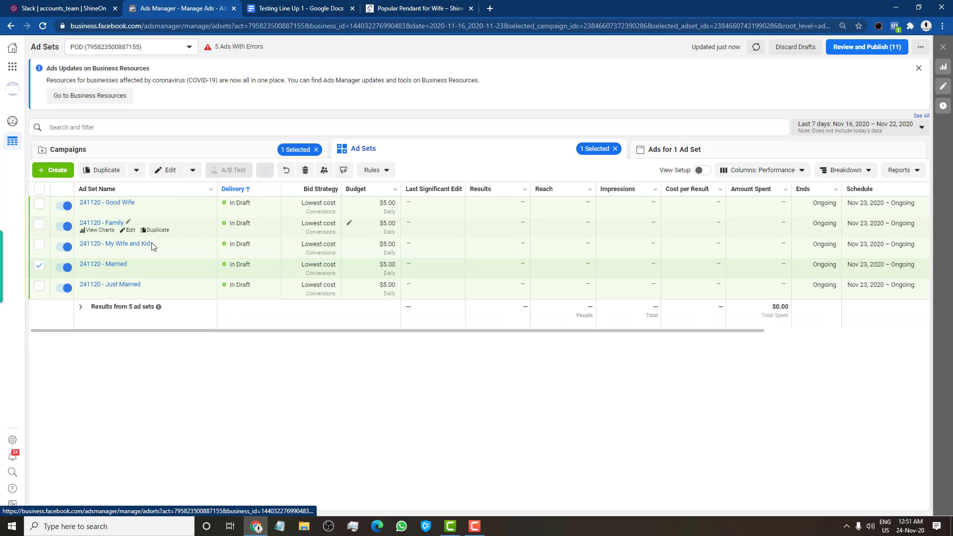
{"action": "left_click", "coordinate": [39, 266]}
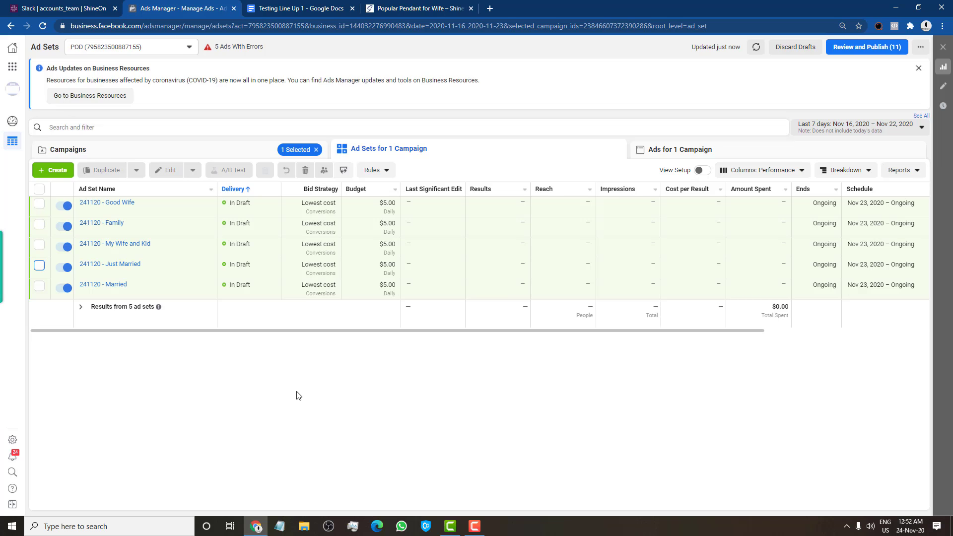
Review the Popular Pendant for Wife product page and the Testing Line Up 1 budget and audience notes, and return to the ad sets in Ads Manager
{"action": "left_click", "coordinate": [428, 8]}
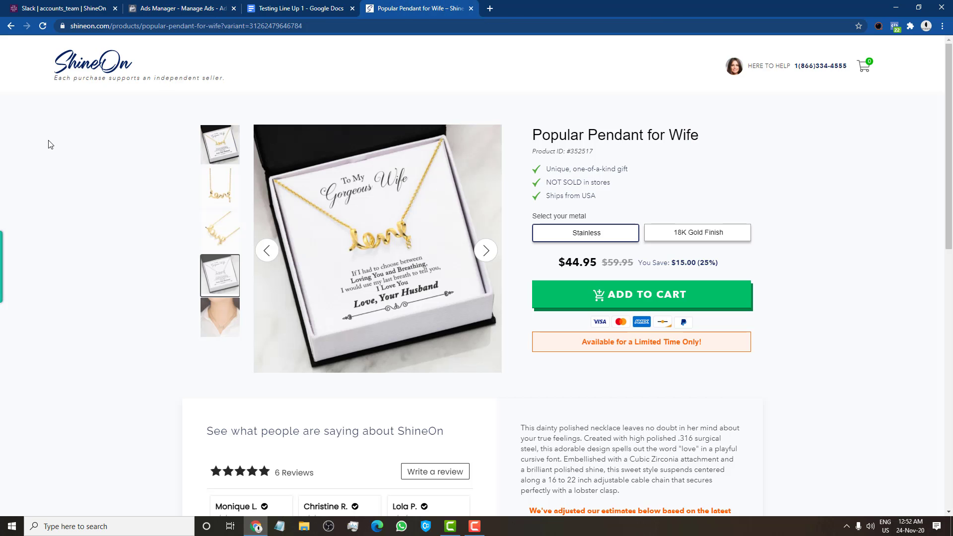
{"action": "left_click", "coordinate": [271, 5]}
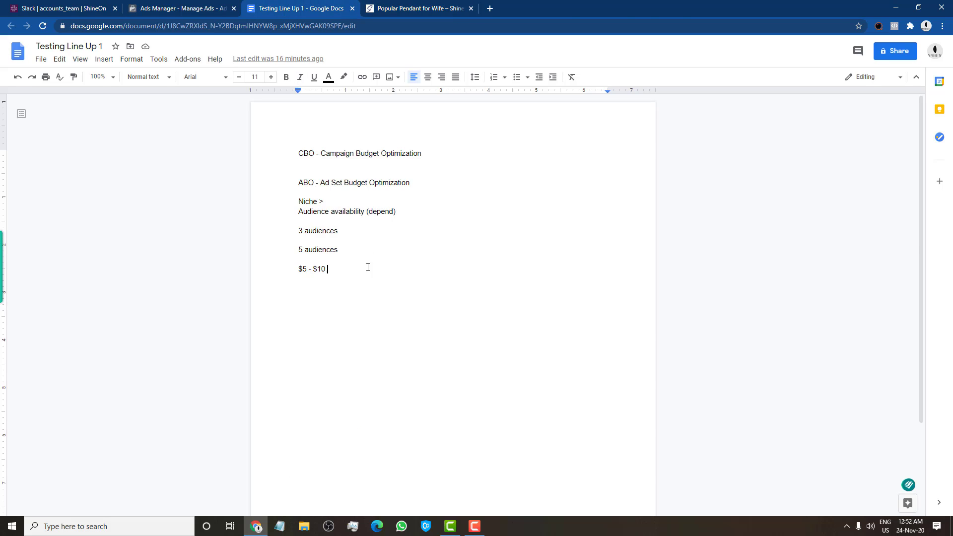
{"action": "left_click", "coordinate": [198, 7]}
{"action": "left_click", "coordinate": [391, 8]}
{"action": "left_click", "coordinate": [308, 7]}
{"action": "left_click_drag", "start_coordinate": [333, 221], "coordinate": [303, 153]}
{"action": "left_click", "coordinate": [340, 261]}
{"action": "left_click", "coordinate": [359, 289]}
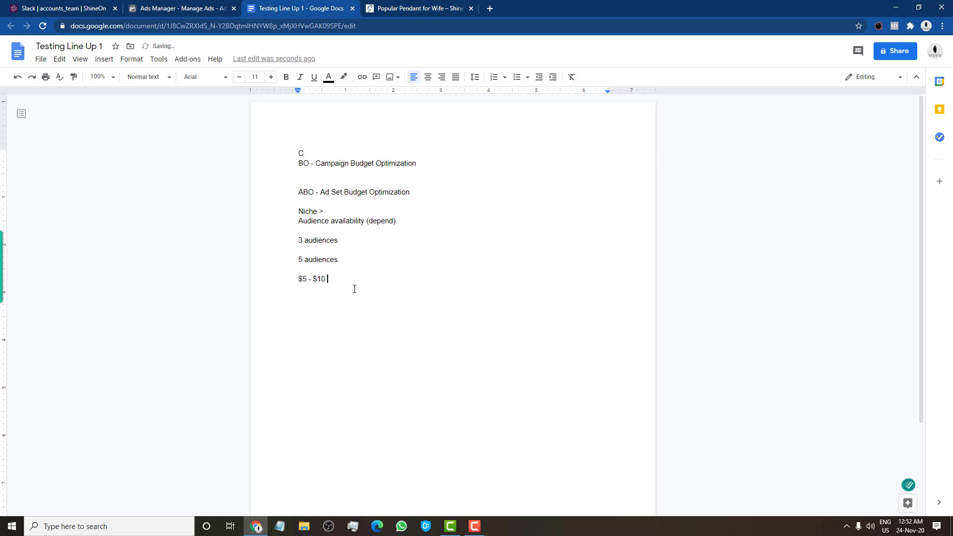
{"action": "left_click_drag", "start_coordinate": [354, 287], "coordinate": [277, 153]}
{"action": "left_click", "coordinate": [171, 7]}
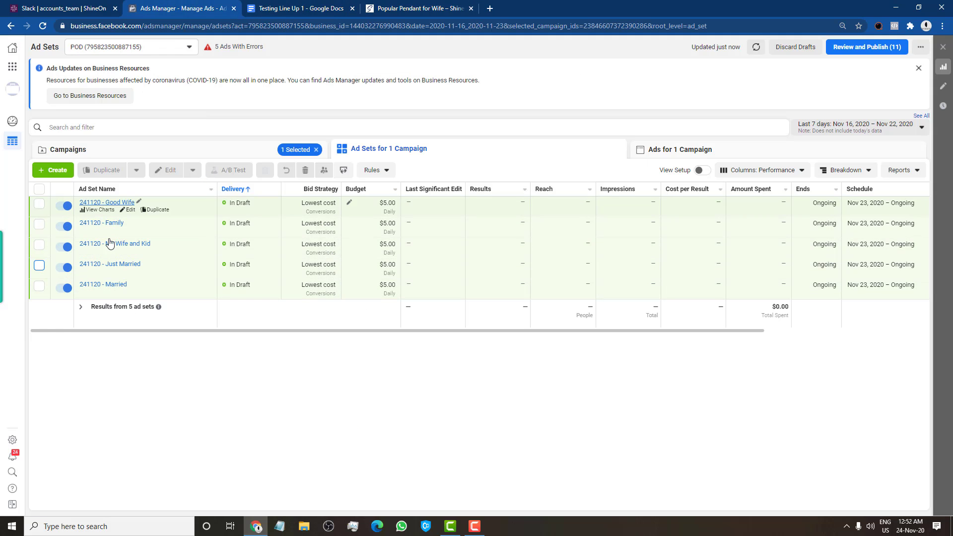